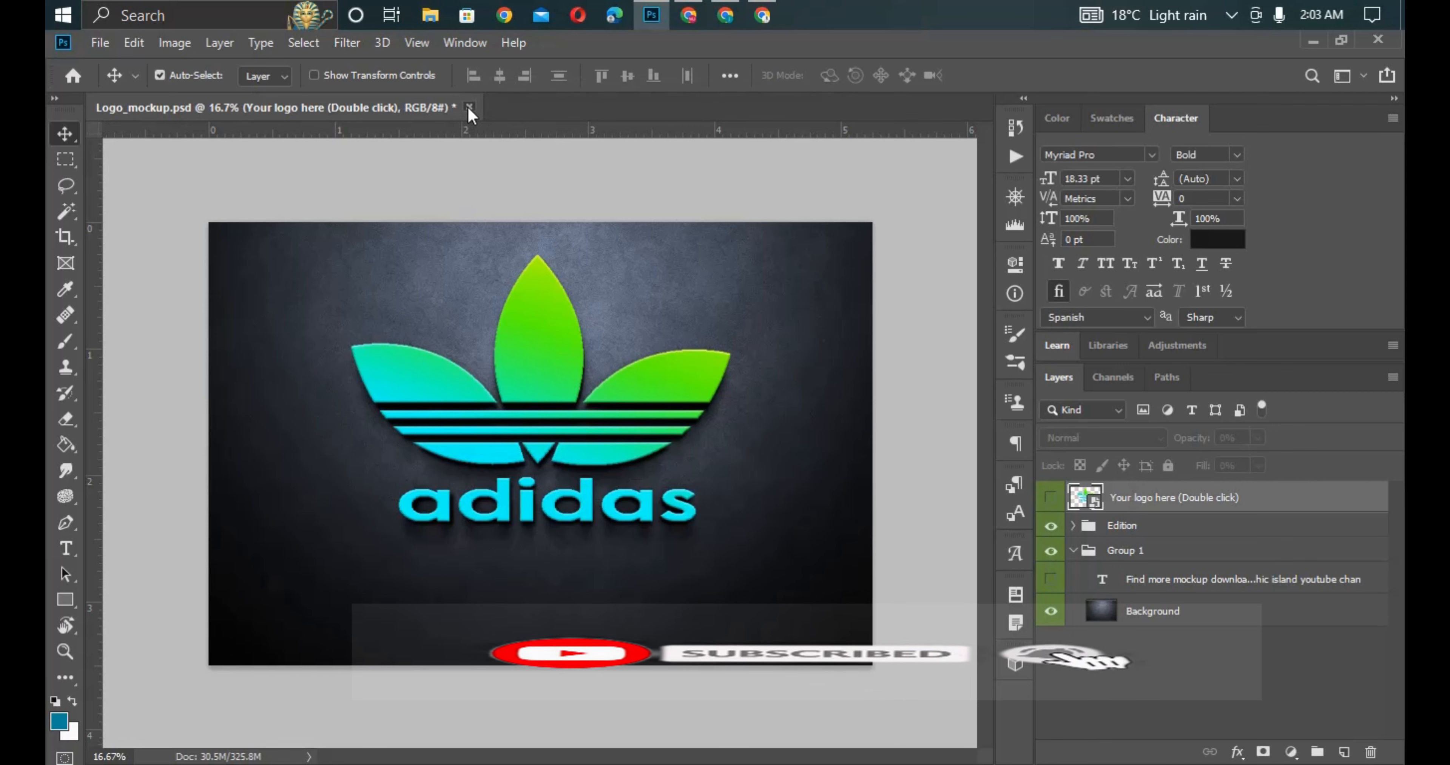
# - Close the logo mockup and create a 1280 × 720 pixel RGB document at 300 pixels/inch with a white background
pyautogui.click(468, 106)
pyautogui.click(714, 322)
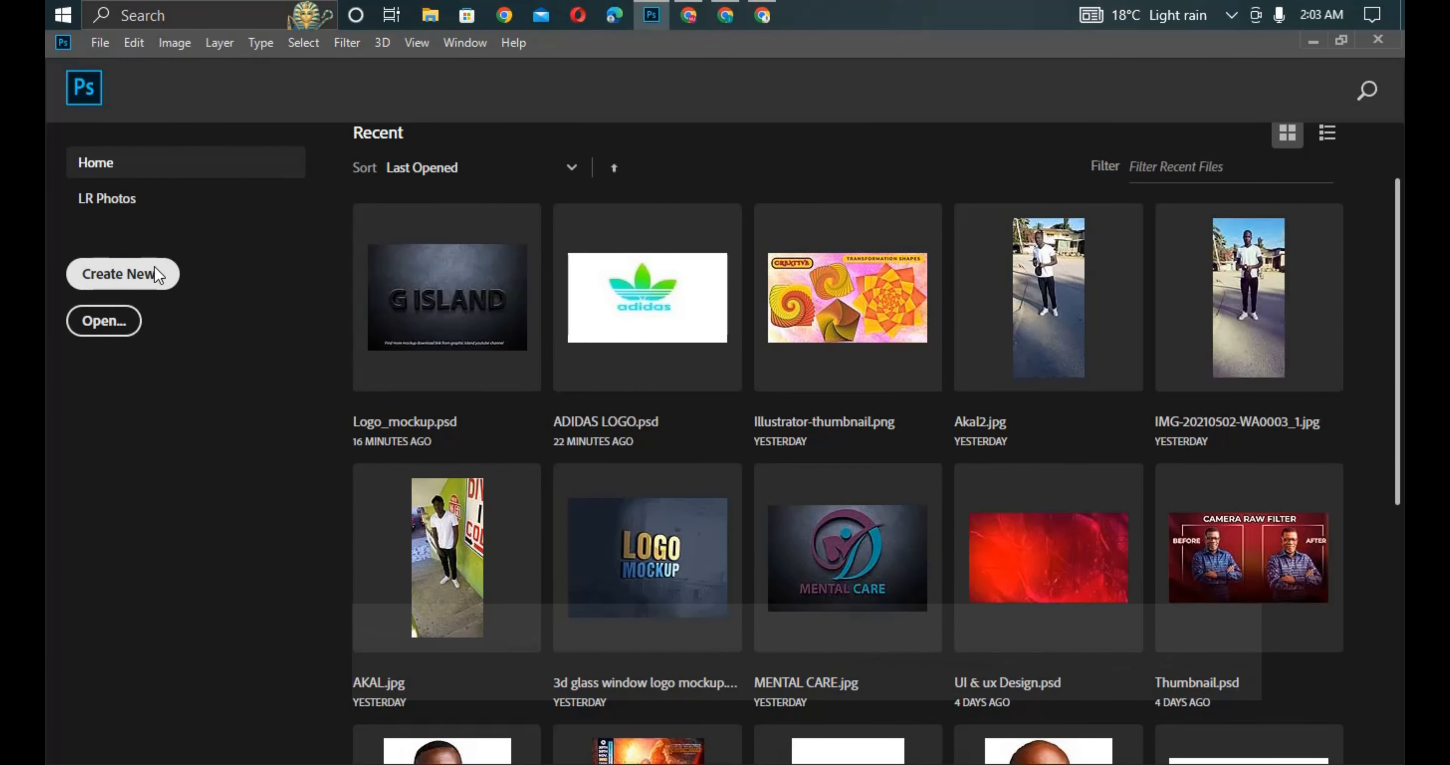
pyautogui.click(130, 277)
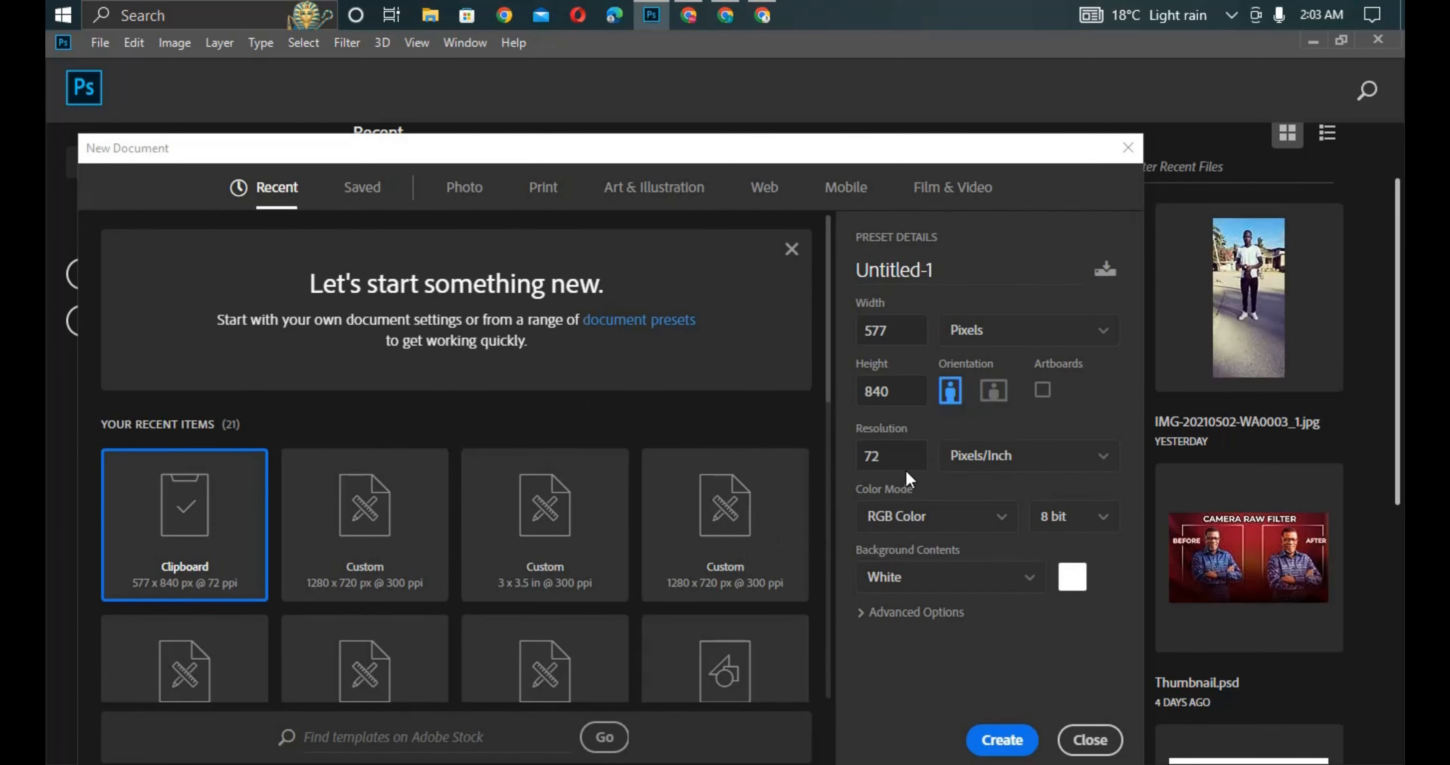
pyautogui.click(905, 338)
pyautogui.write('1280')
pyautogui.click(912, 401)
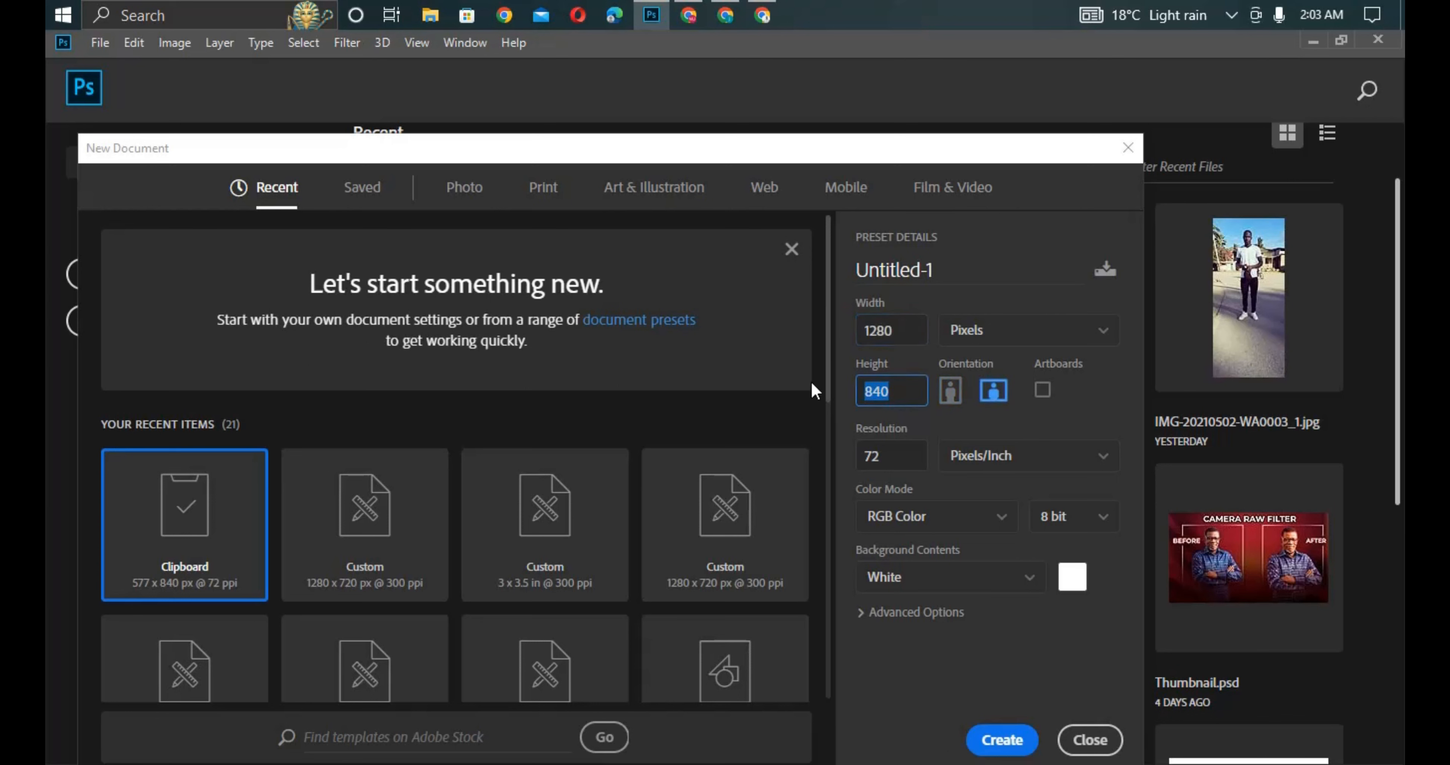
pyautogui.write('720')
pyautogui.press('Tab')
pyautogui.write('300')
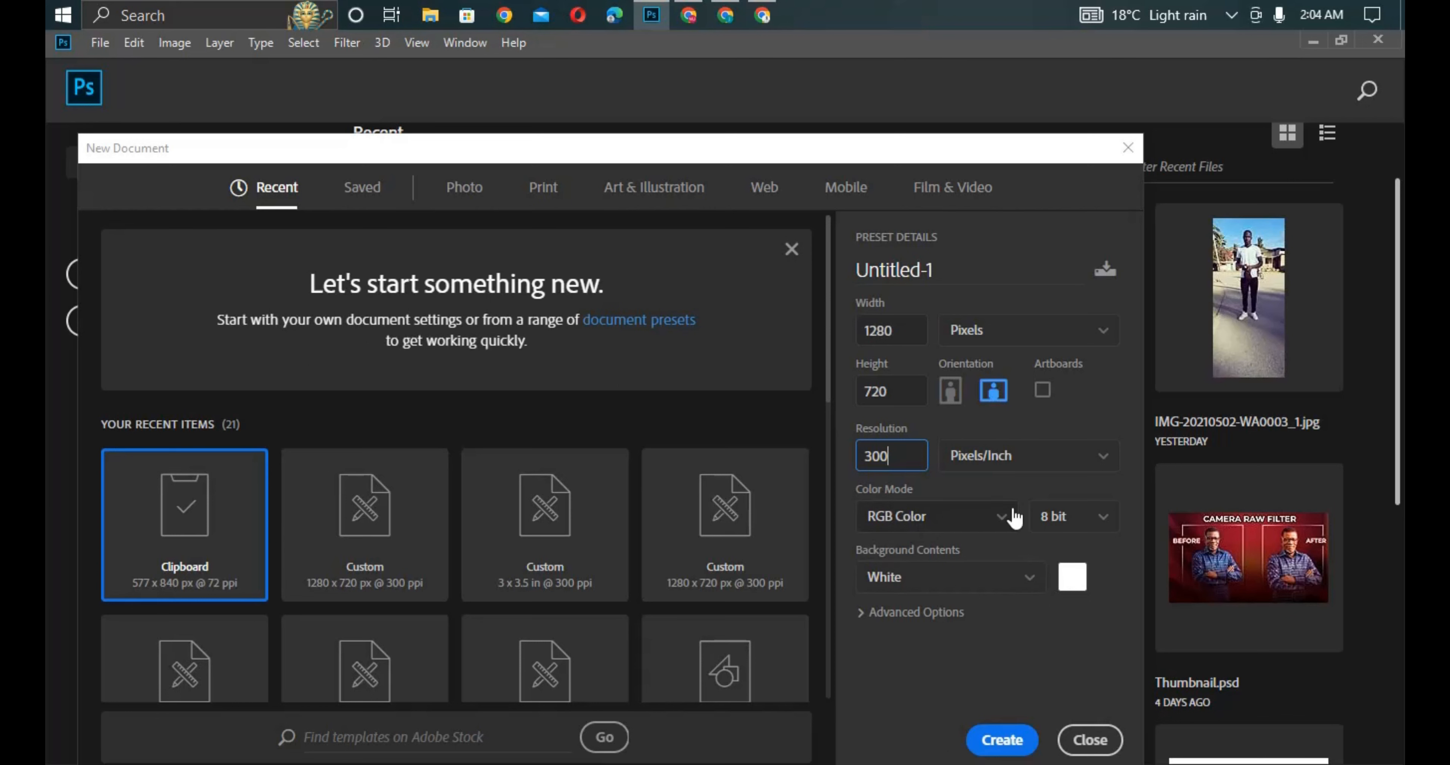
pyautogui.click(1010, 521)
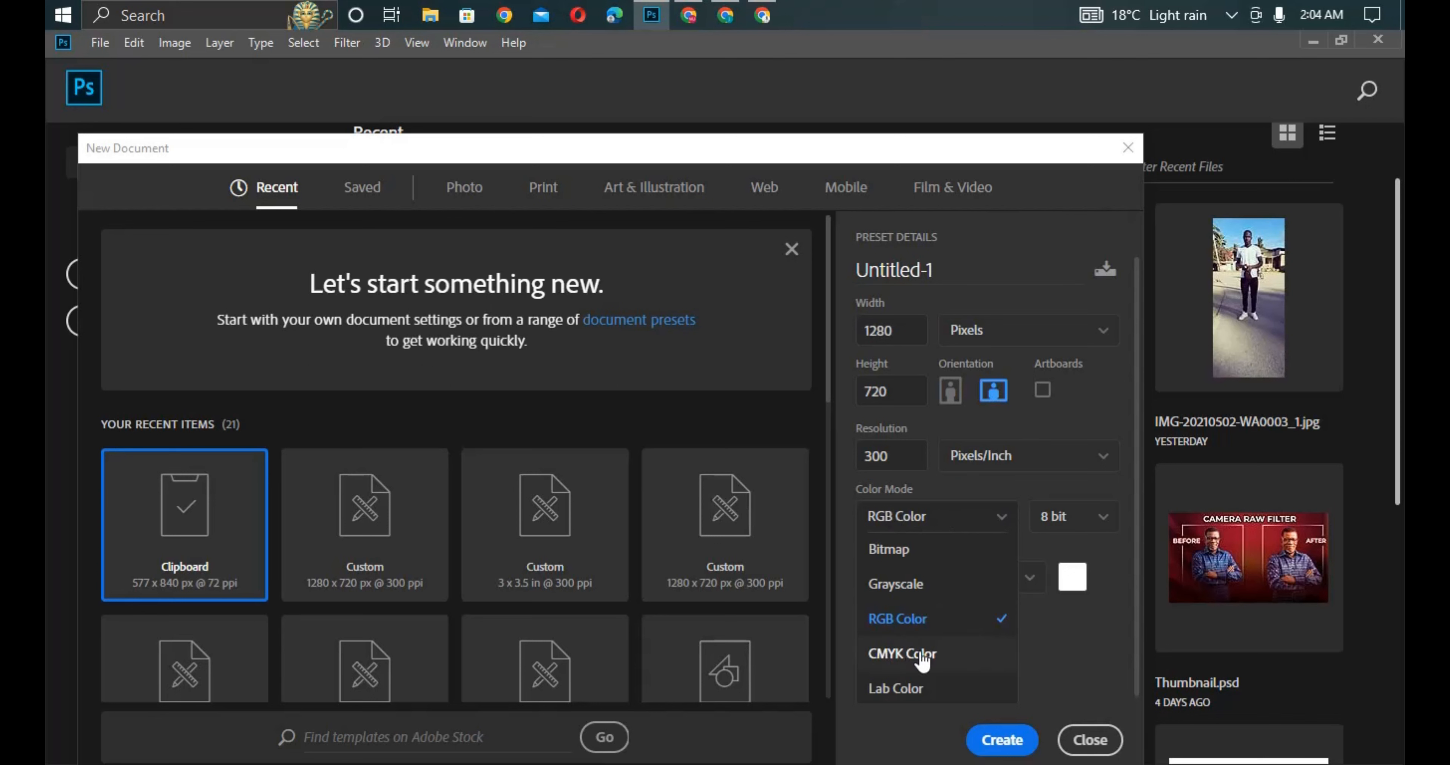
pyautogui.click(1000, 517)
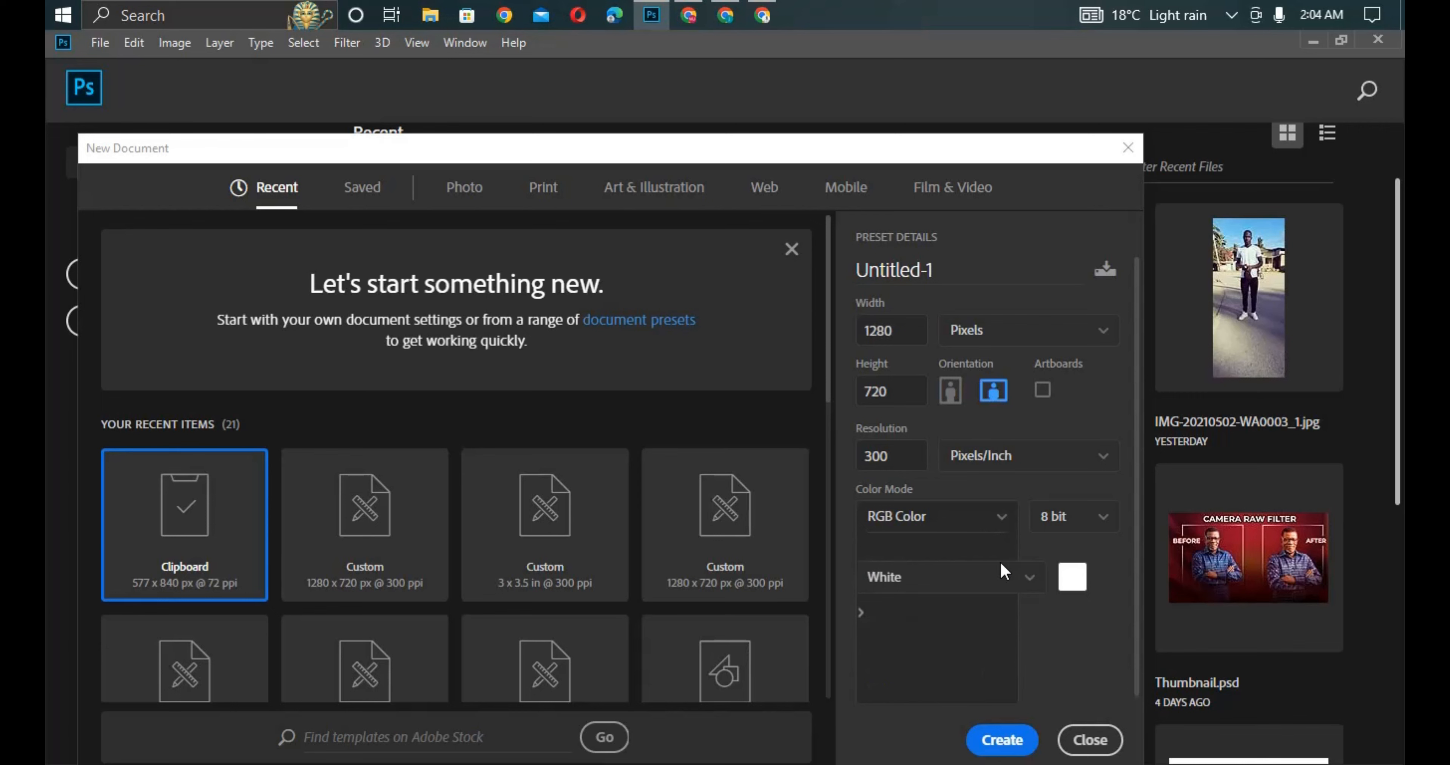
pyautogui.click(1007, 740)
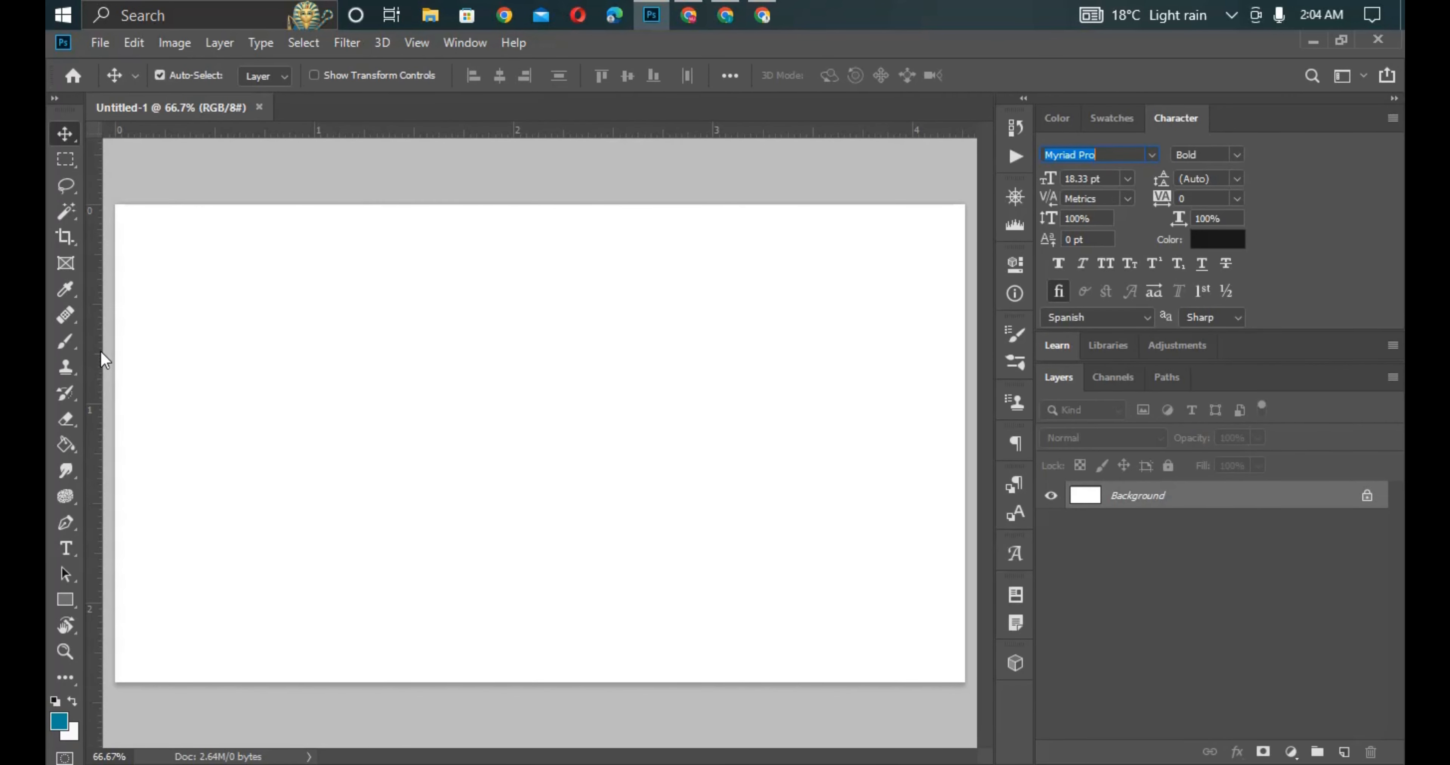
# - Place a vertical guide near the canvas centre and two horizontal guides about 115 px apart across it
pyautogui.moveTo(87, 338); pyautogui.dragTo(511, 408)
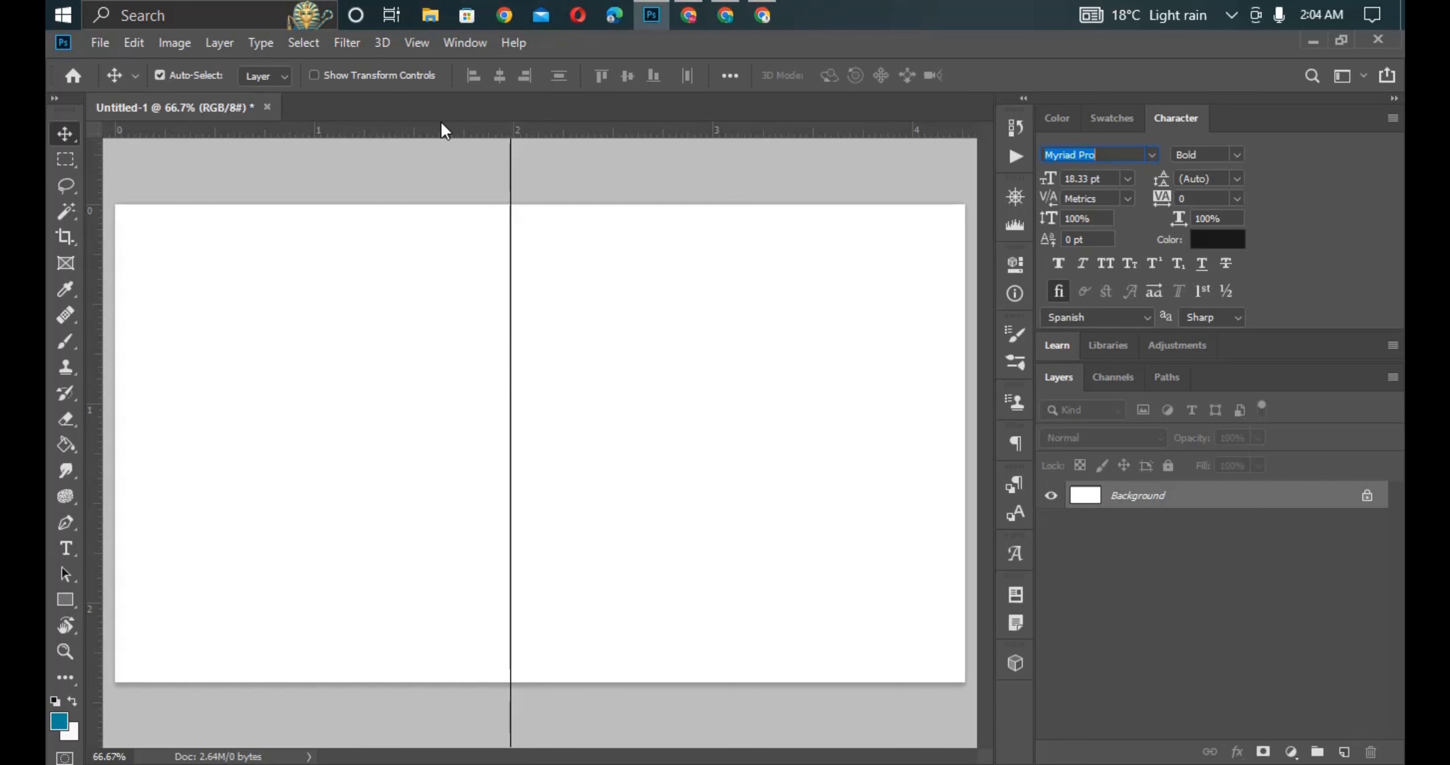
pyautogui.moveTo(443, 133); pyautogui.dragTo(458, 433)
pyautogui.press('ctrl')
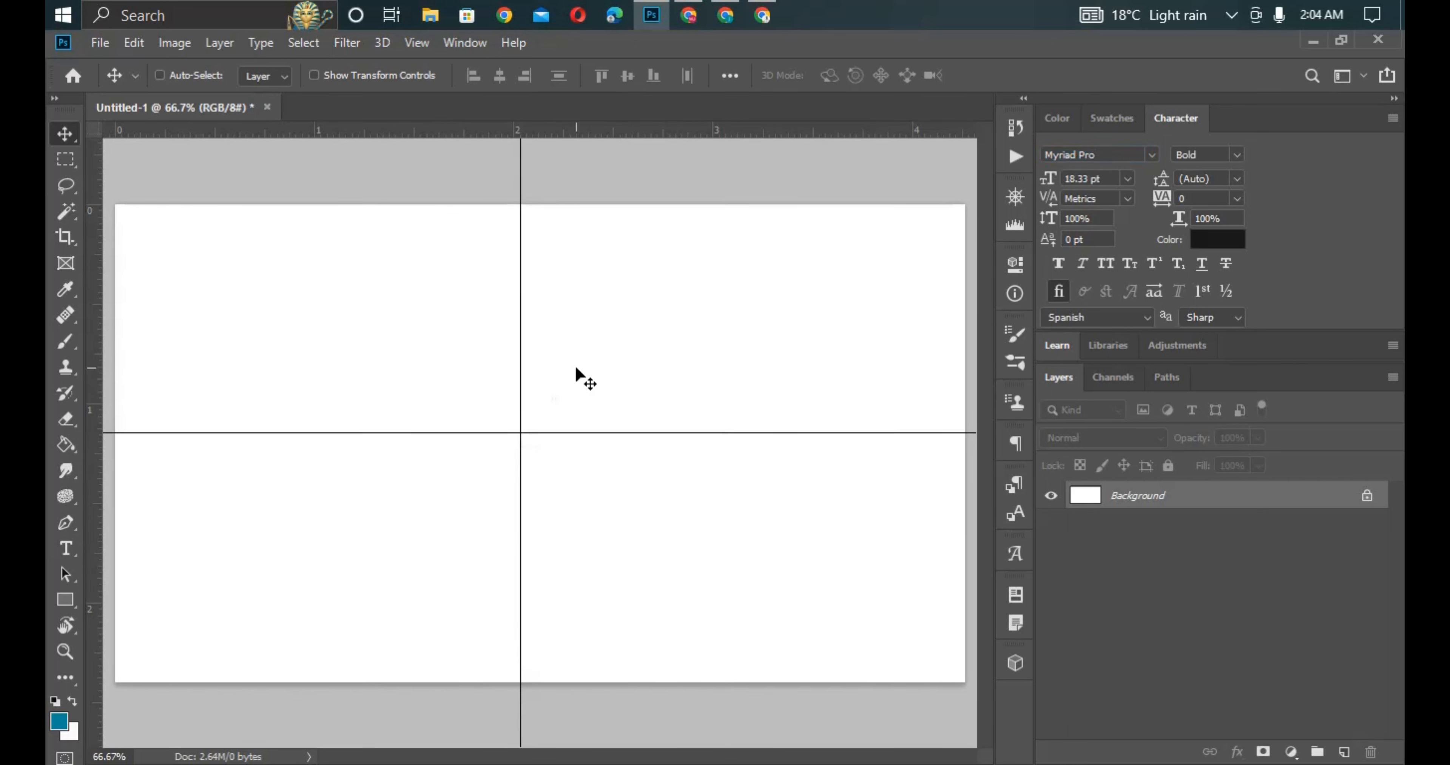
pyautogui.hotkey('ctrl', '+')
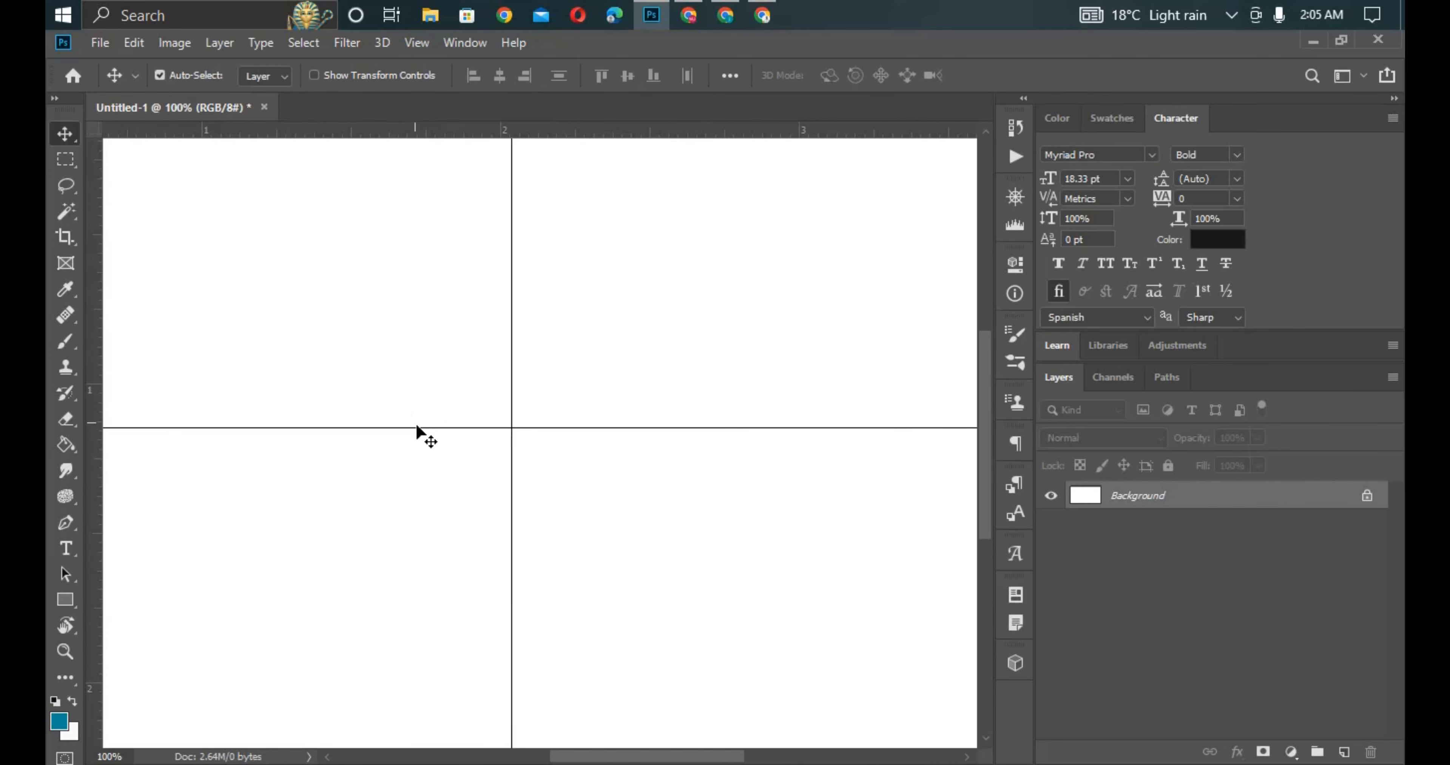
pyautogui.moveTo(418, 427); pyautogui.dragTo(421, 505)
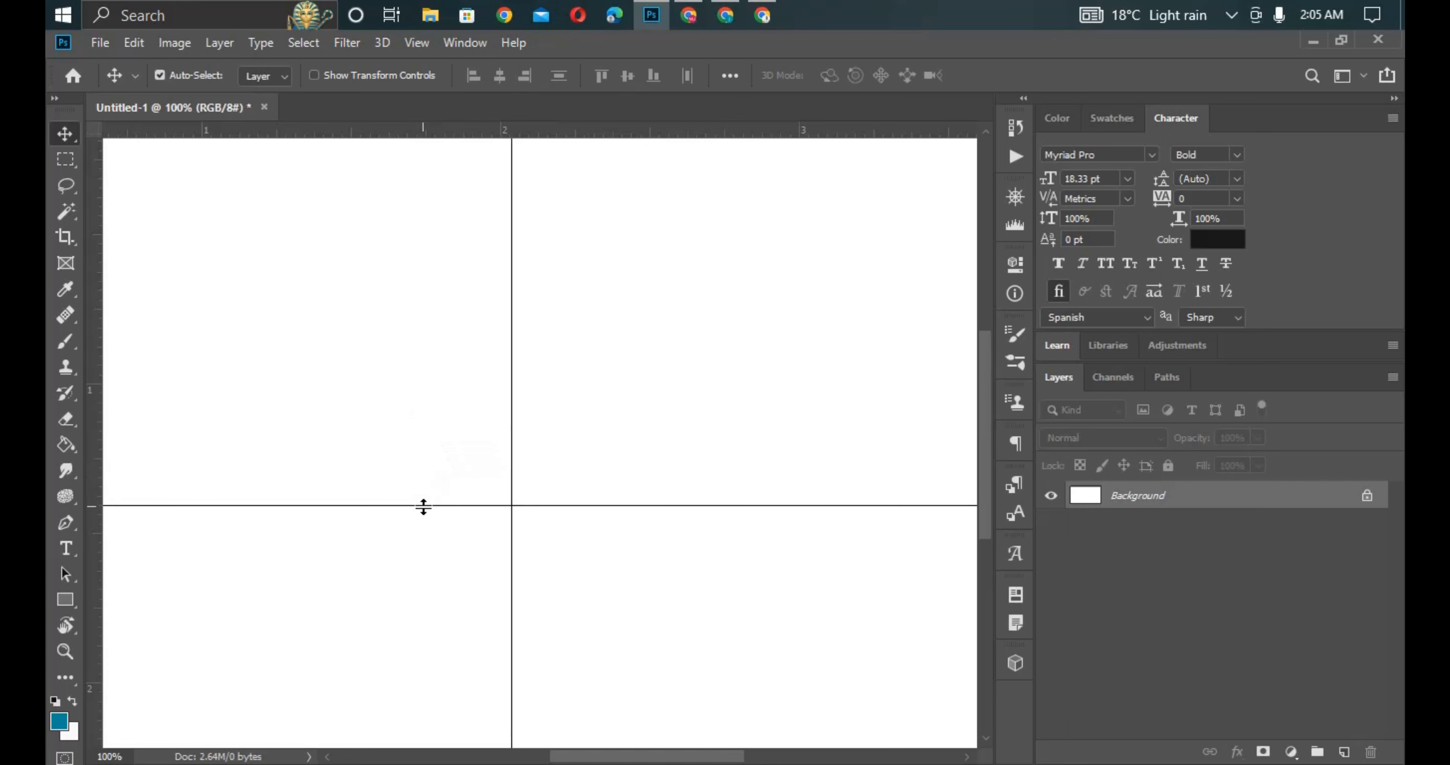
pyautogui.moveTo(340, 133); pyautogui.dragTo(372, 389)
# - Draw a closed, symmetric leaf shape about 57 × 115 px with the Pen tool between the two guide intersections
pyautogui.hotkey('ctrl', '+')
pyautogui.click(64, 523)
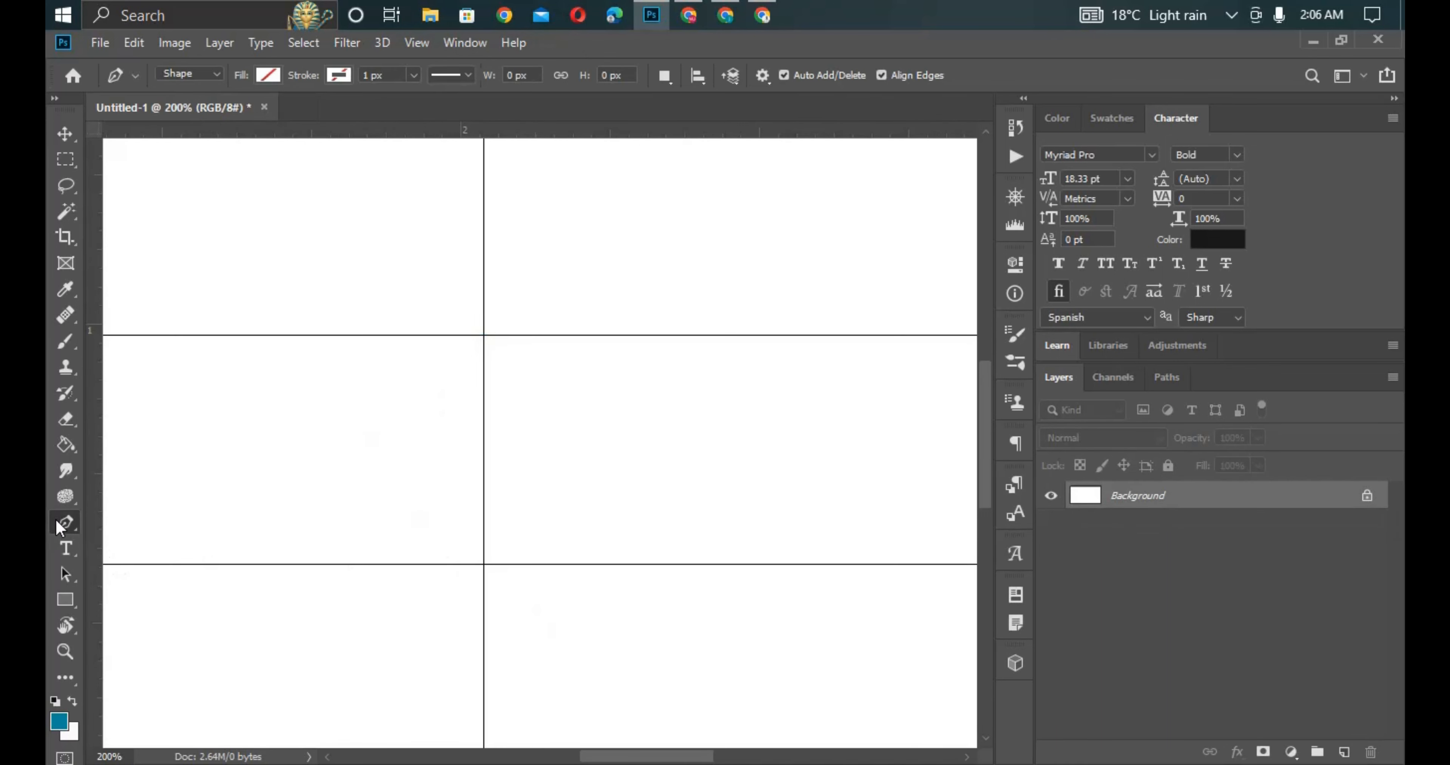
pyautogui.click(483, 336)
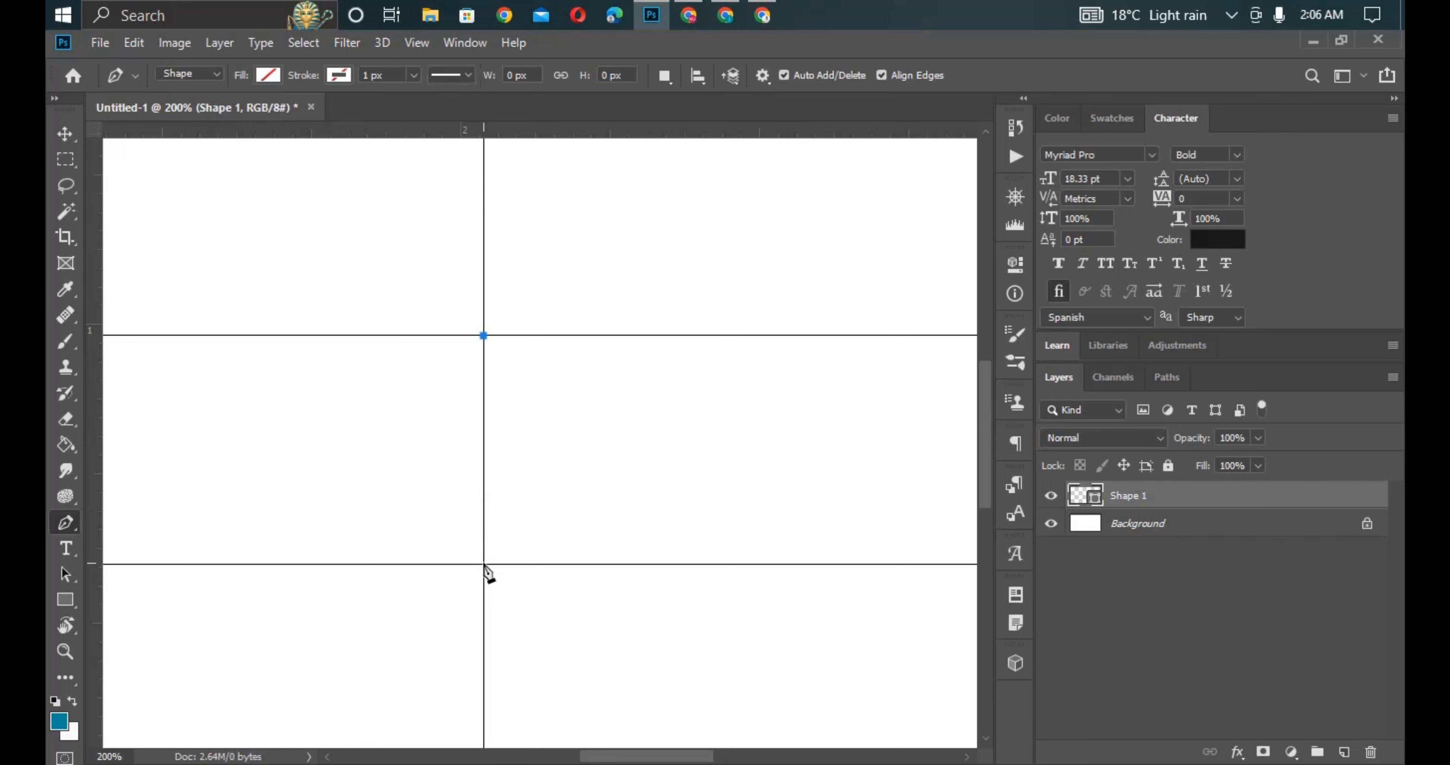
pyautogui.moveTo(484, 565); pyautogui.dragTo(604, 696)
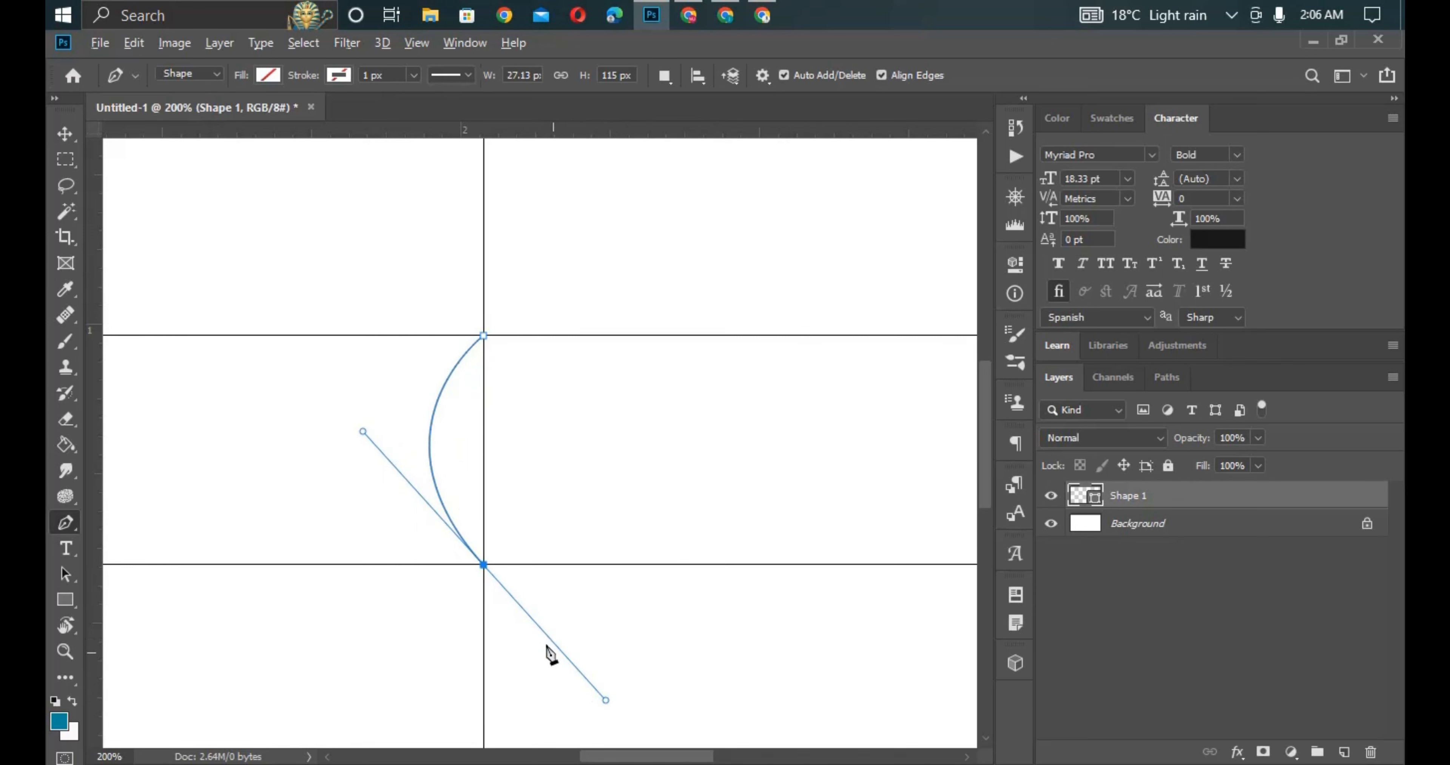
pyautogui.click(484, 565)
pyautogui.click(484, 336)
pyautogui.moveTo(485, 336); pyautogui.dragTo(350, 247)
pyautogui.press('Escape')
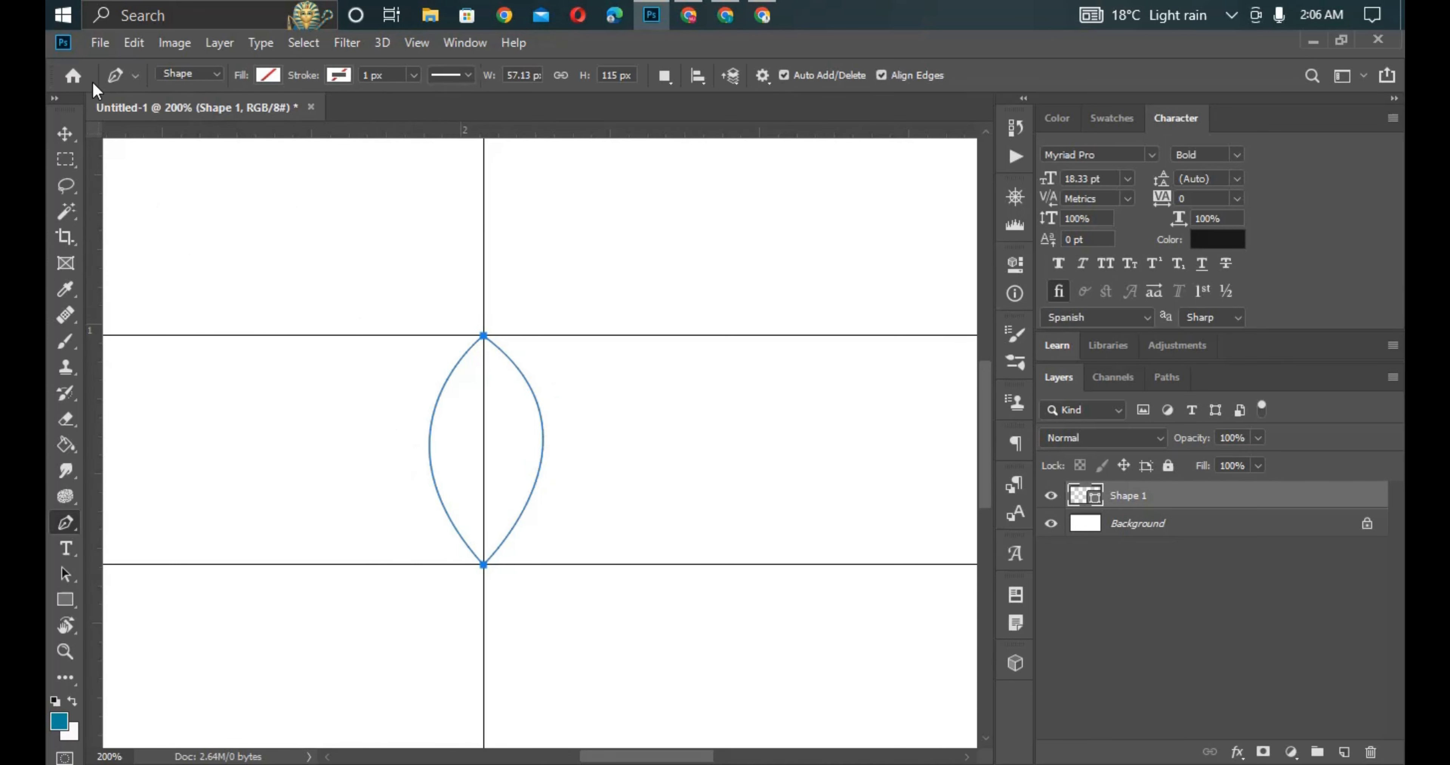
# - Fill the leaf shape with the recently used teal blue
pyautogui.click(266, 75)
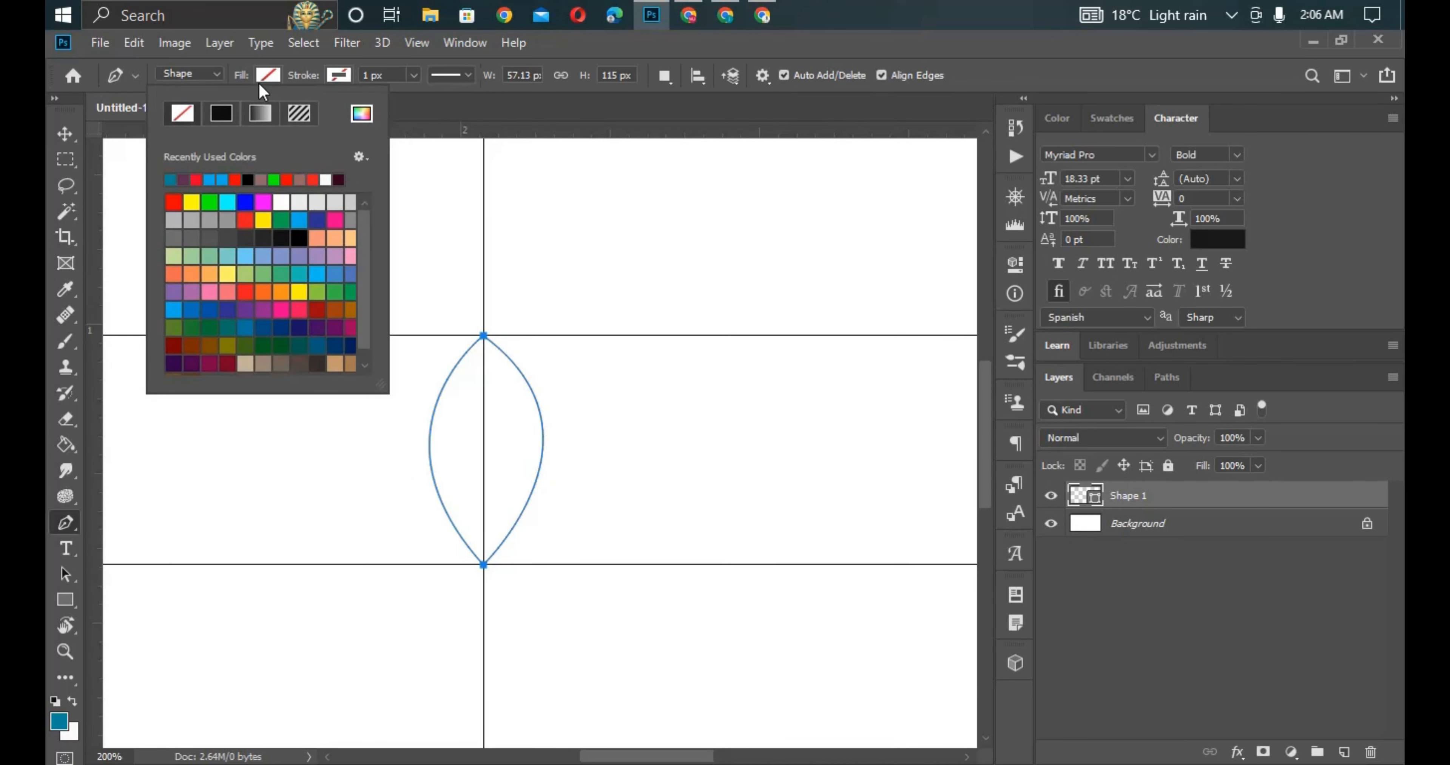
pyautogui.click(185, 179)
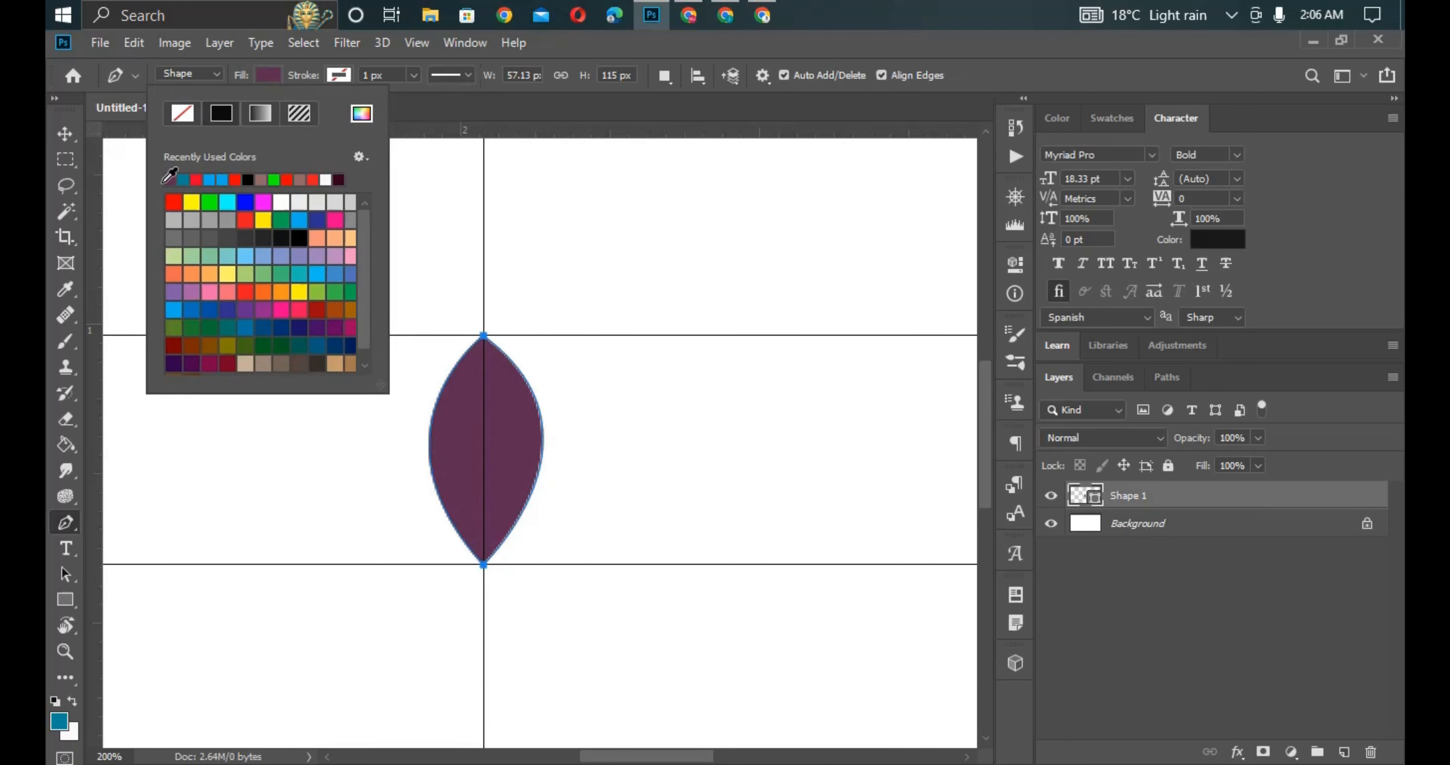
pyautogui.click(184, 179)
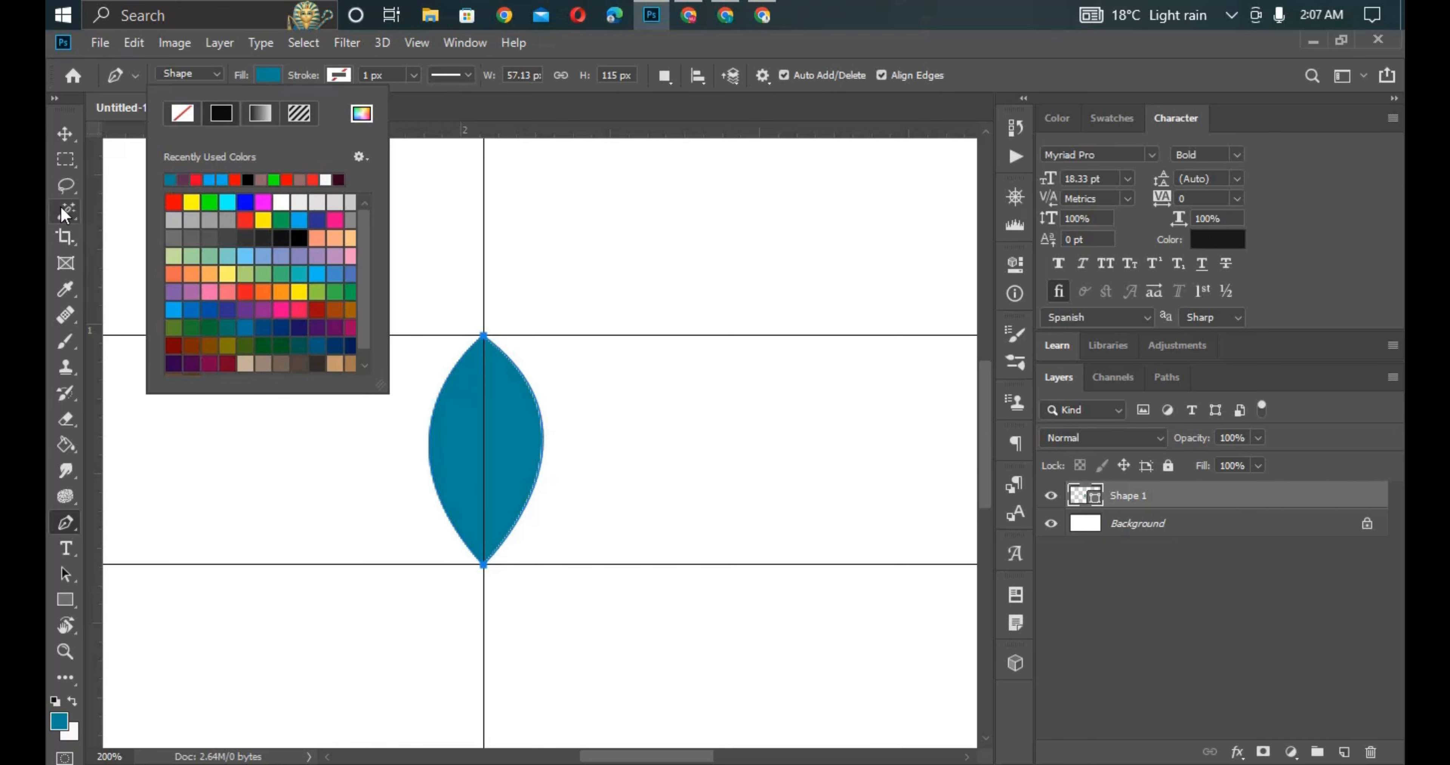
# - Slightly adjust the leaf's width with Free Transform, keeping it centred on the vertical guide
pyautogui.click(72, 131)
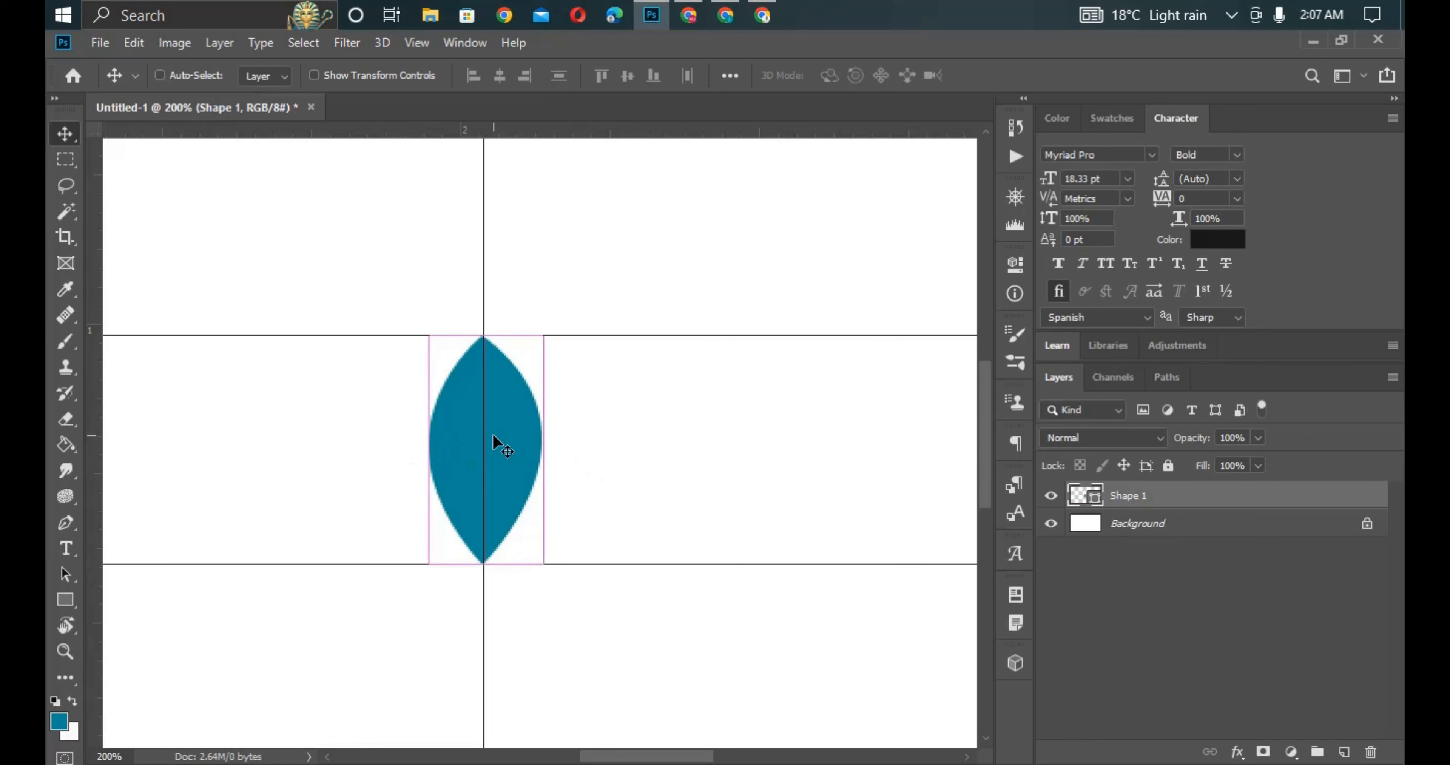
pyautogui.hotkey('ctrl', 't')
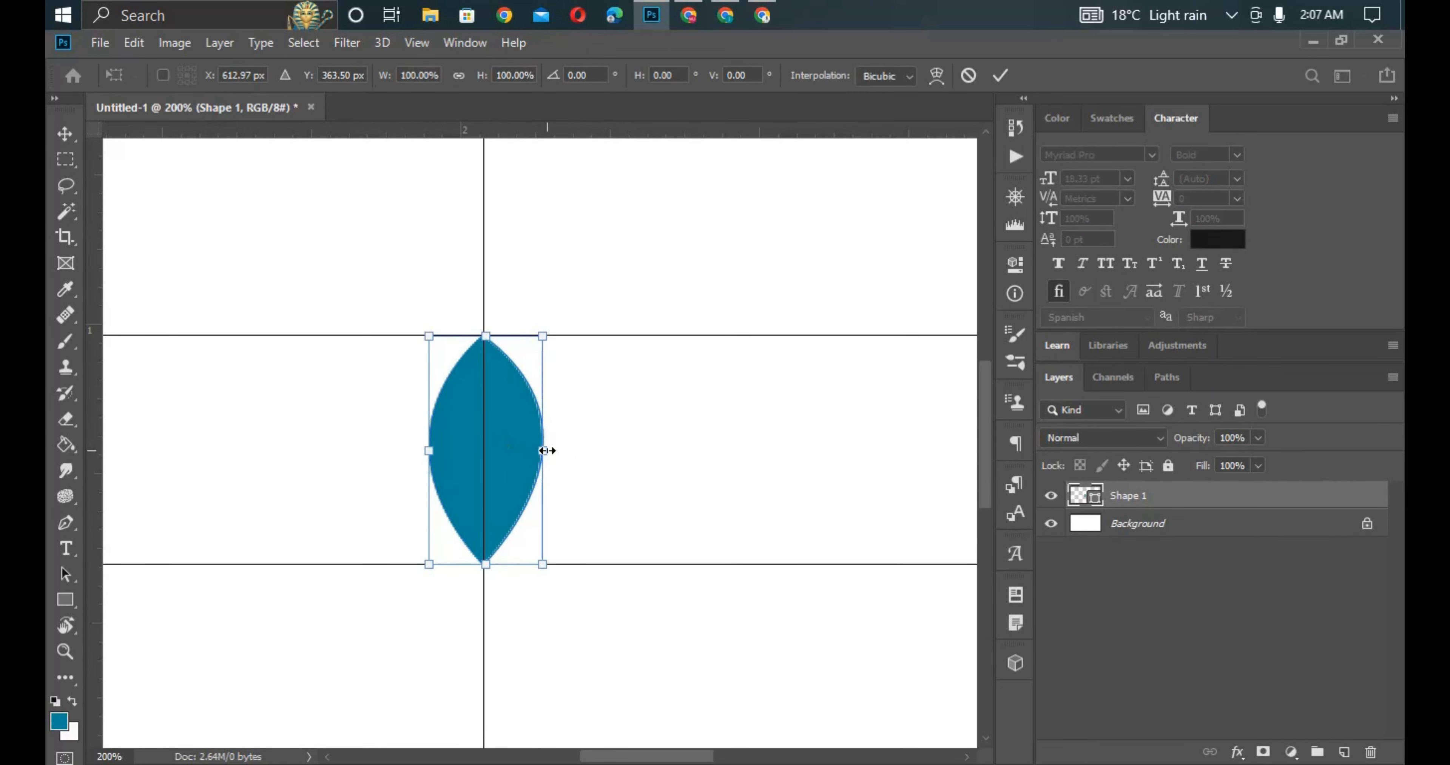
pyautogui.moveTo(543, 451); pyautogui.dragTo(487, 437)
pyautogui.press('Return')
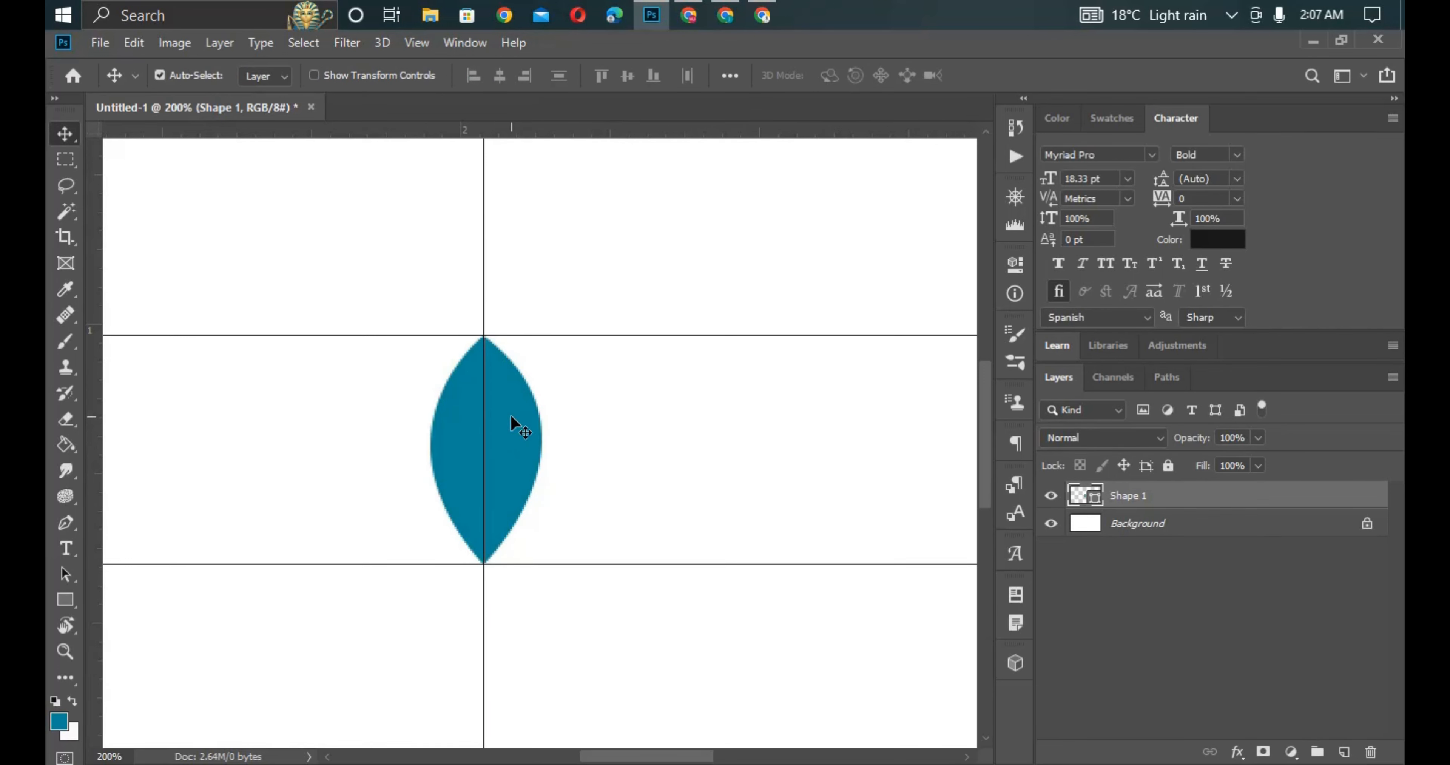
# - Duplicate the leaf, flip and rotate the copy to about 65°, and place it to the right of the original's base
pyautogui.moveTo(509, 413); pyautogui.dragTo(566, 438)
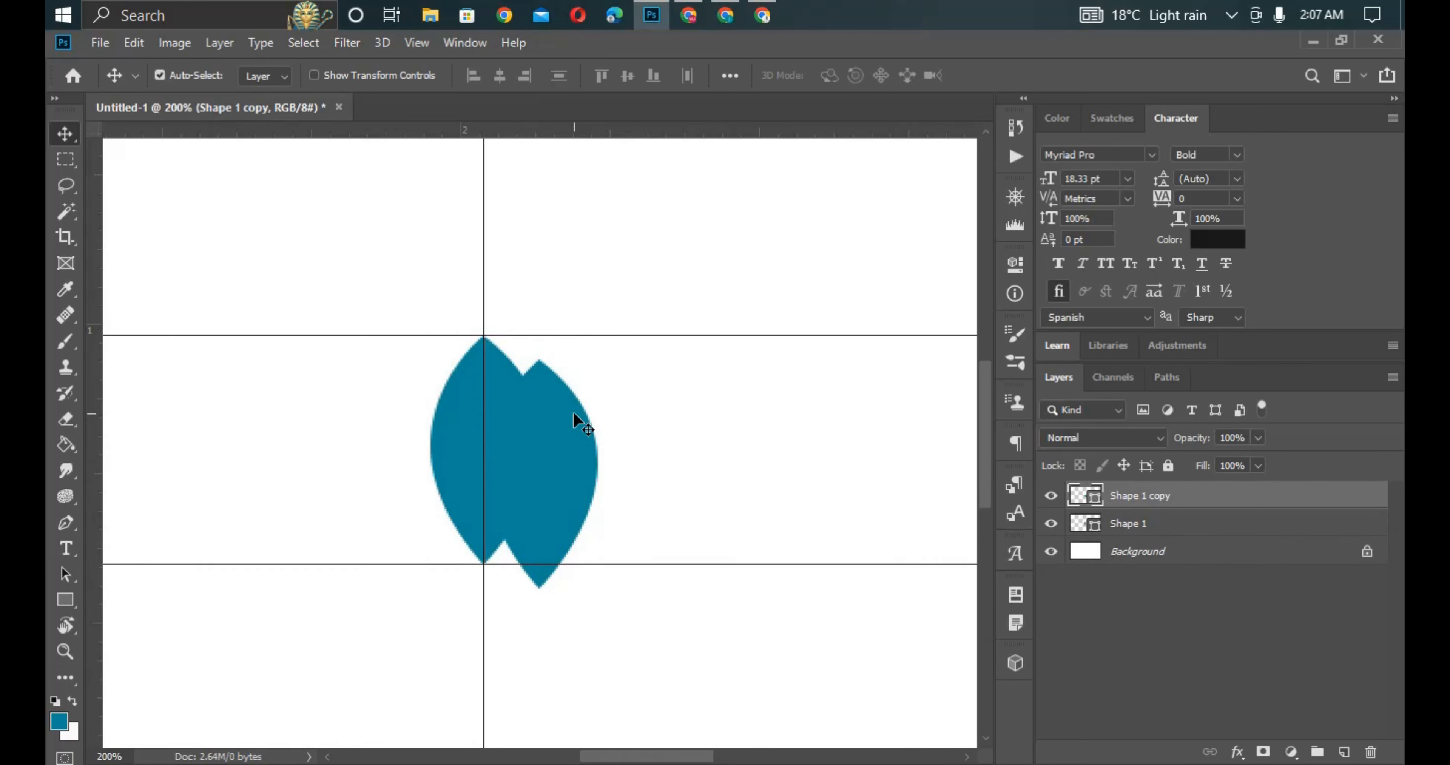
pyautogui.press('ctrl')
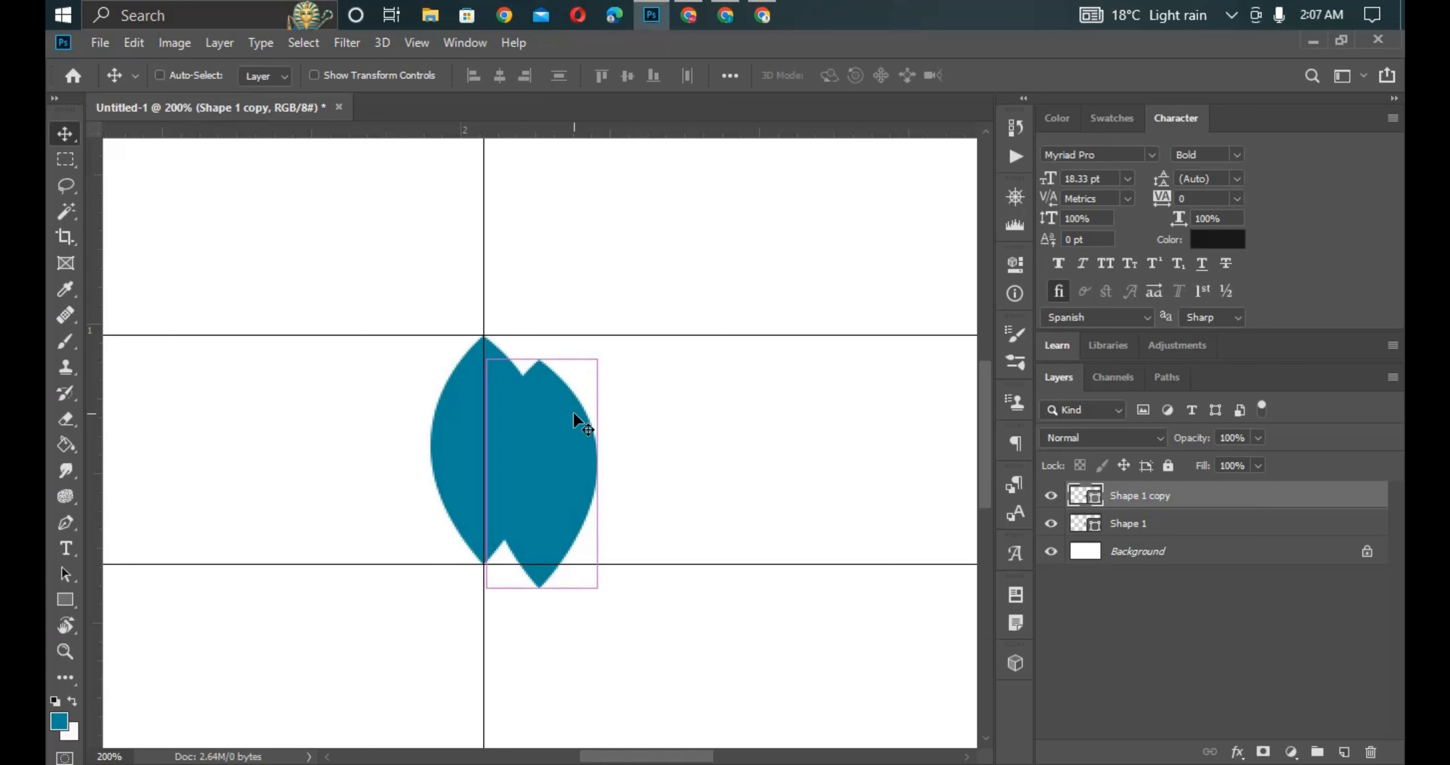
pyautogui.hotkey('ctrl', 't')
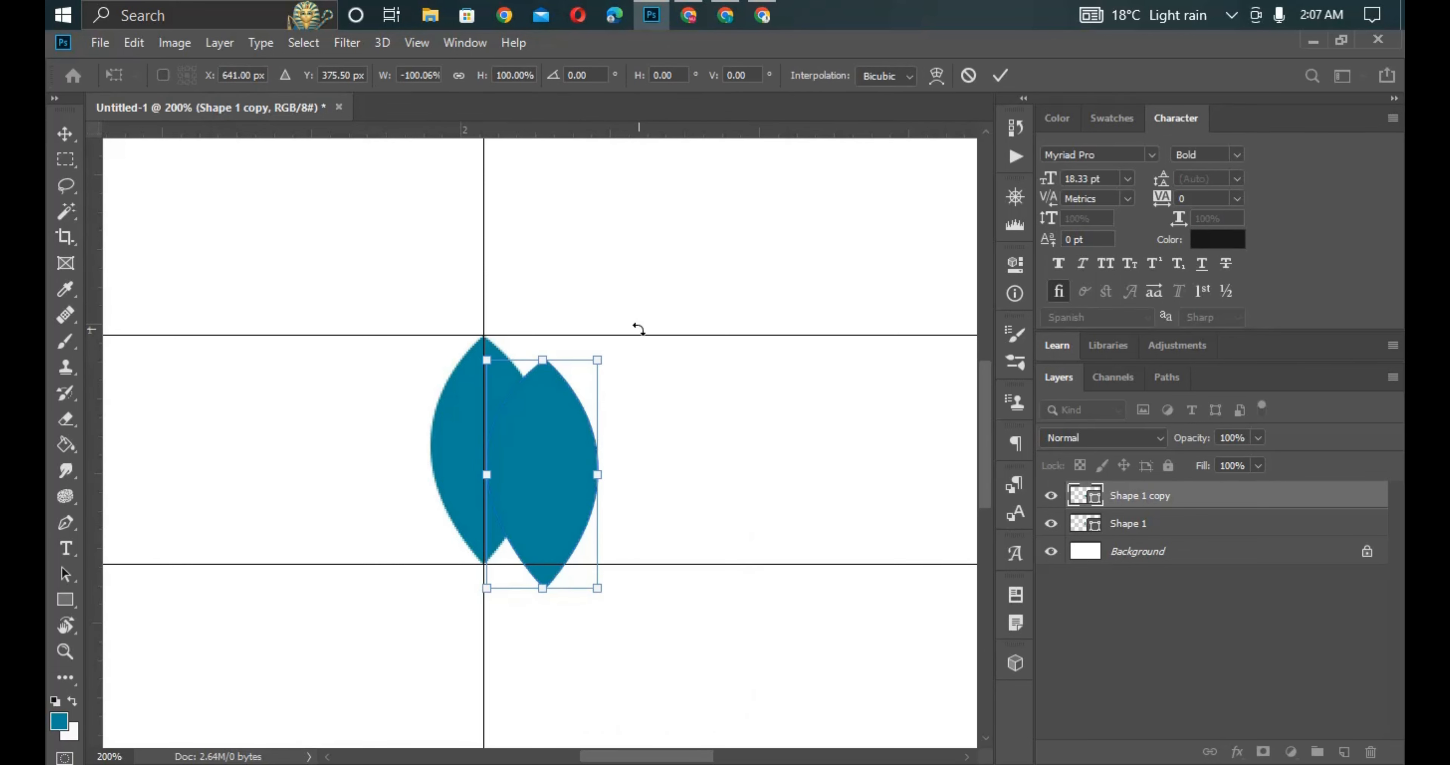
pyautogui.moveTo(638, 332); pyautogui.dragTo(695, 427)
pyautogui.moveTo(562, 459); pyautogui.dragTo(592, 491)
pyautogui.moveTo(685, 411); pyautogui.dragTo(727, 467)
pyautogui.moveTo(575, 501); pyautogui.dragTo(641, 468)
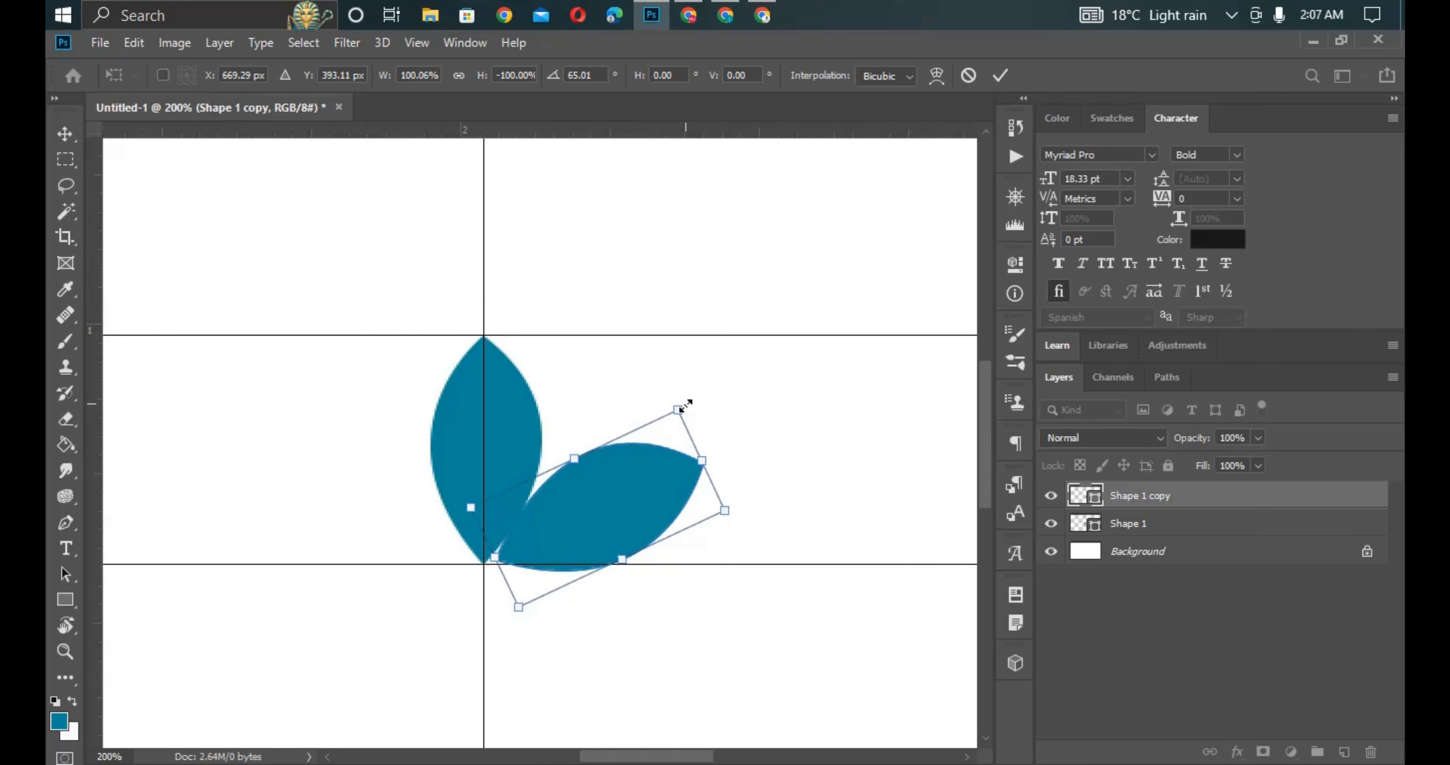
# - Shrink the rotated leaf to about 92% width and 96% height and rest its underside on the lower horizontal guide
pyautogui.moveTo(679, 410); pyautogui.dragTo(680, 415)
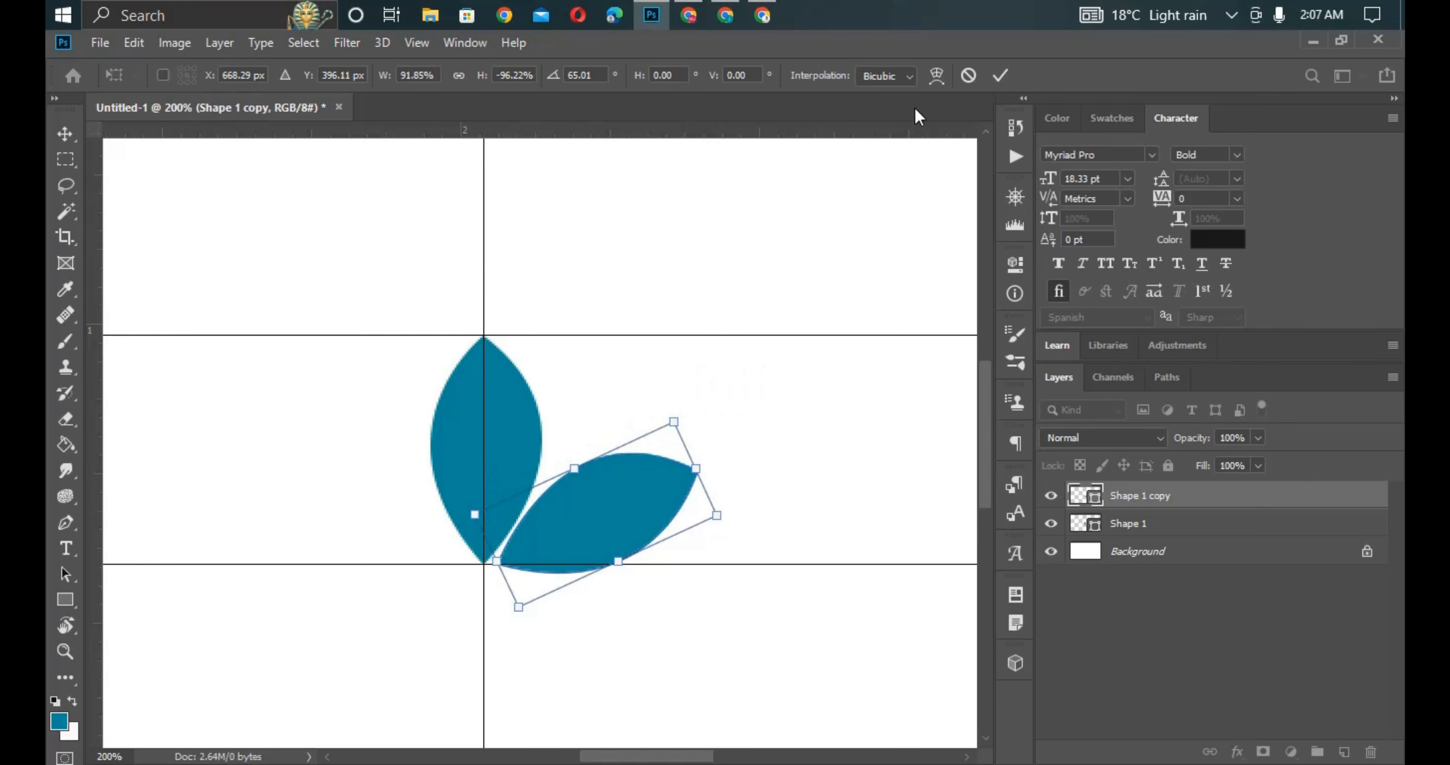
pyautogui.click(1001, 75)
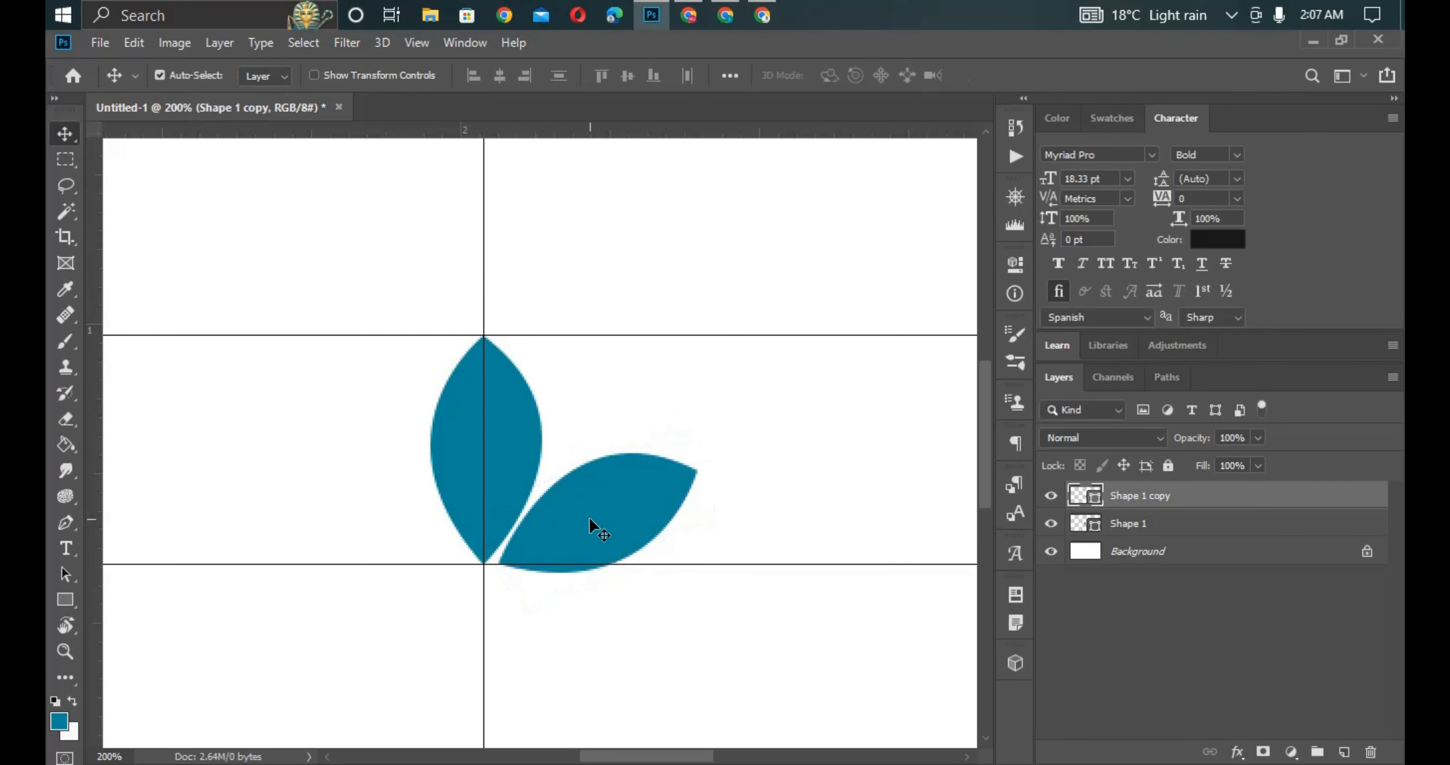
pyautogui.moveTo(589, 516); pyautogui.dragTo(599, 511)
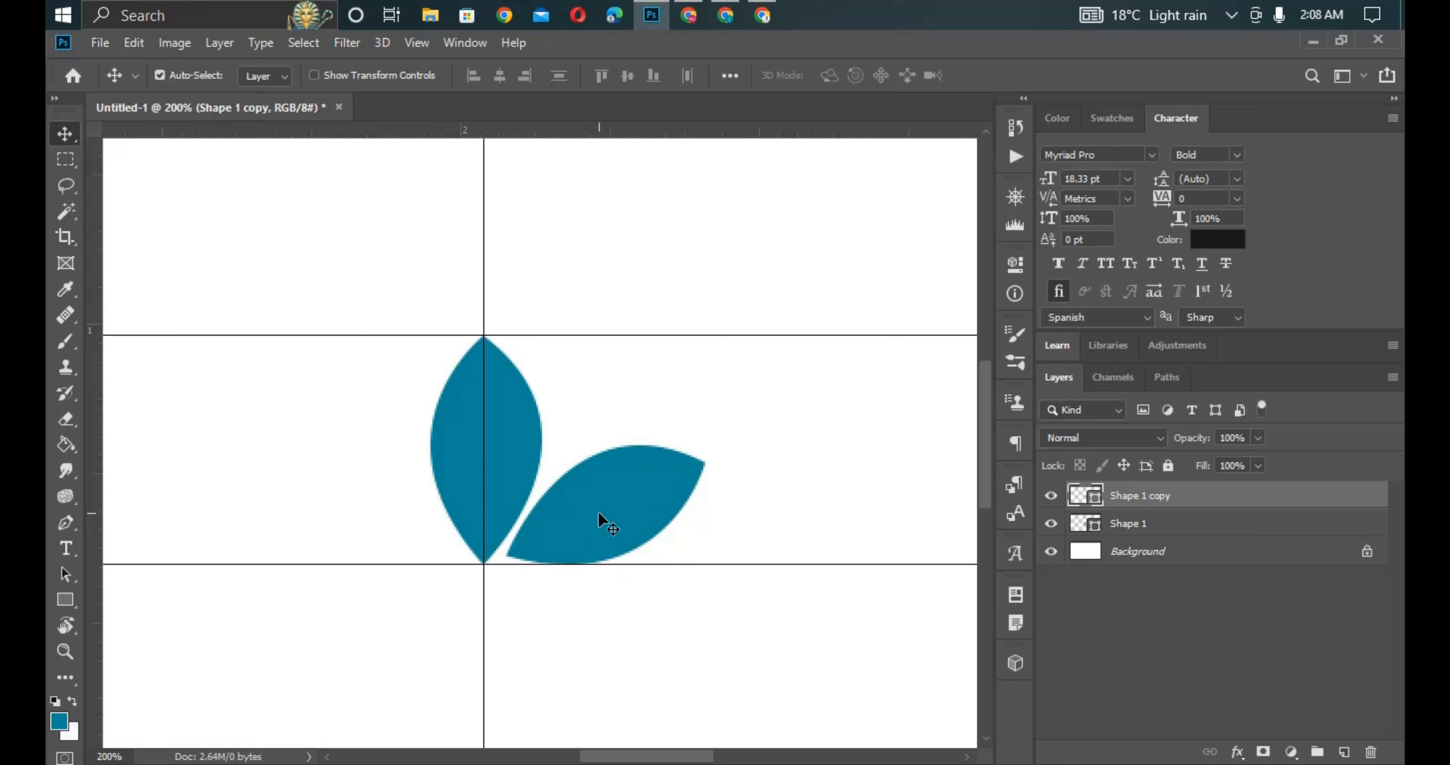
# - Duplicate the right-hand leaf and flip the copy horizontally
pyautogui.press('ctrl')
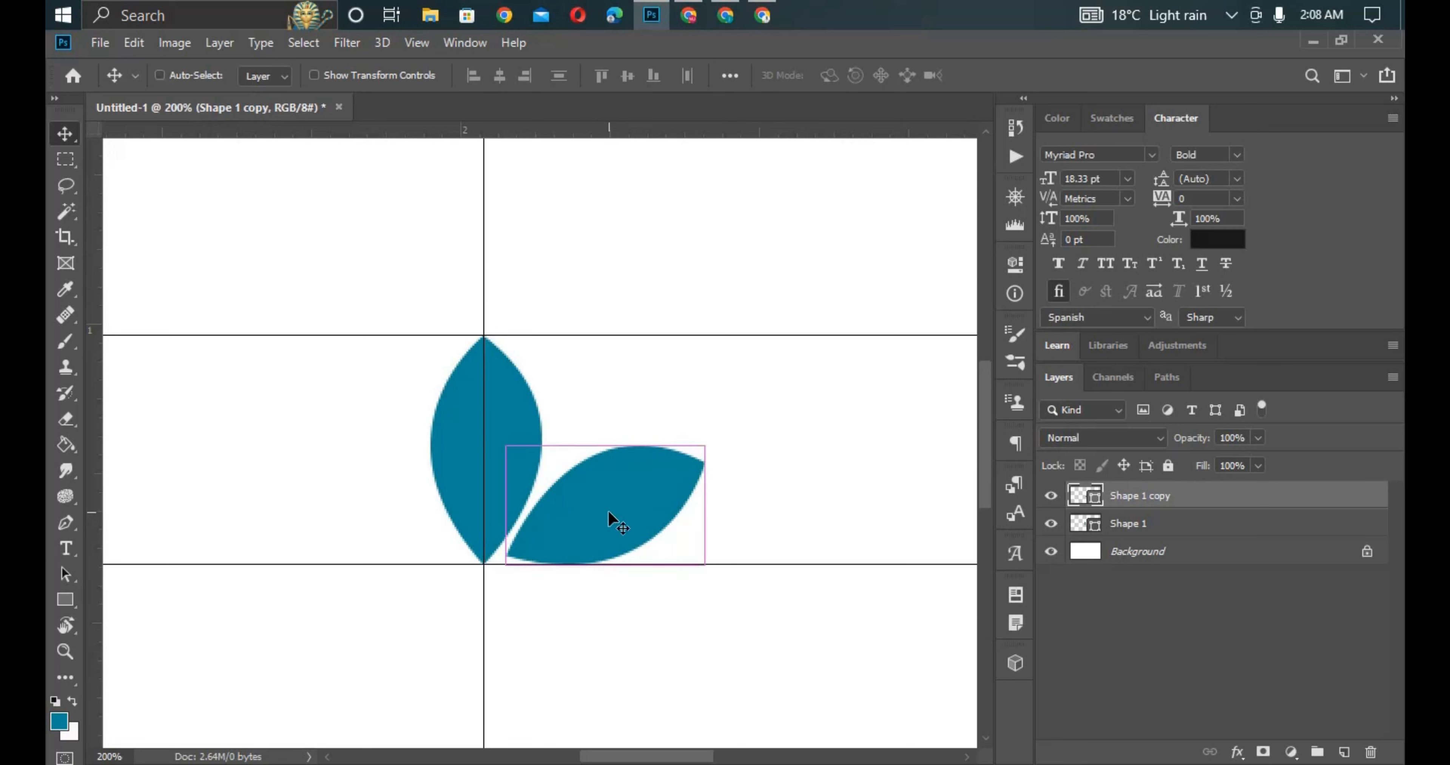
pyautogui.hotkey('ctrl', 'j')
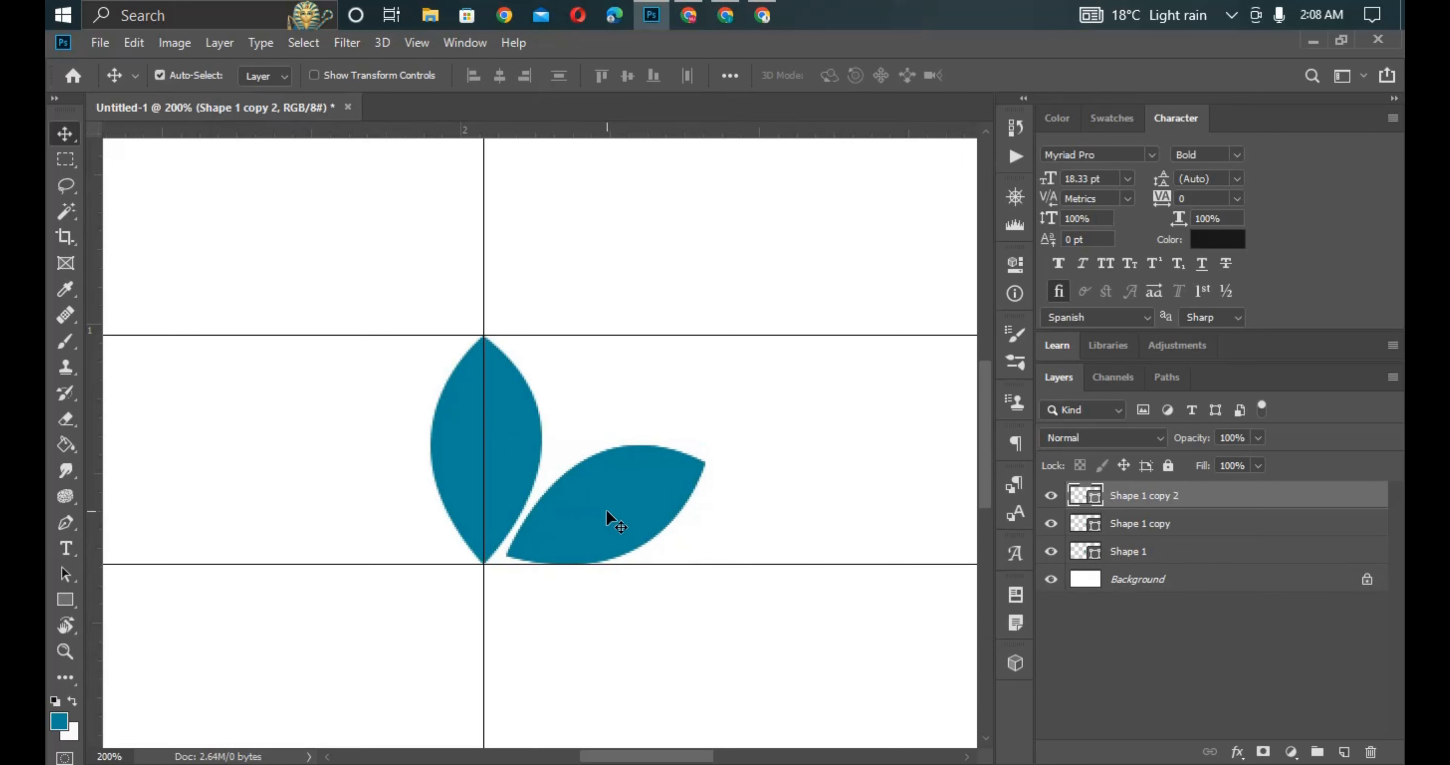
pyautogui.rightClick(606, 509)
pyautogui.click(603, 496)
pyautogui.hotkey('ctrl', 't')
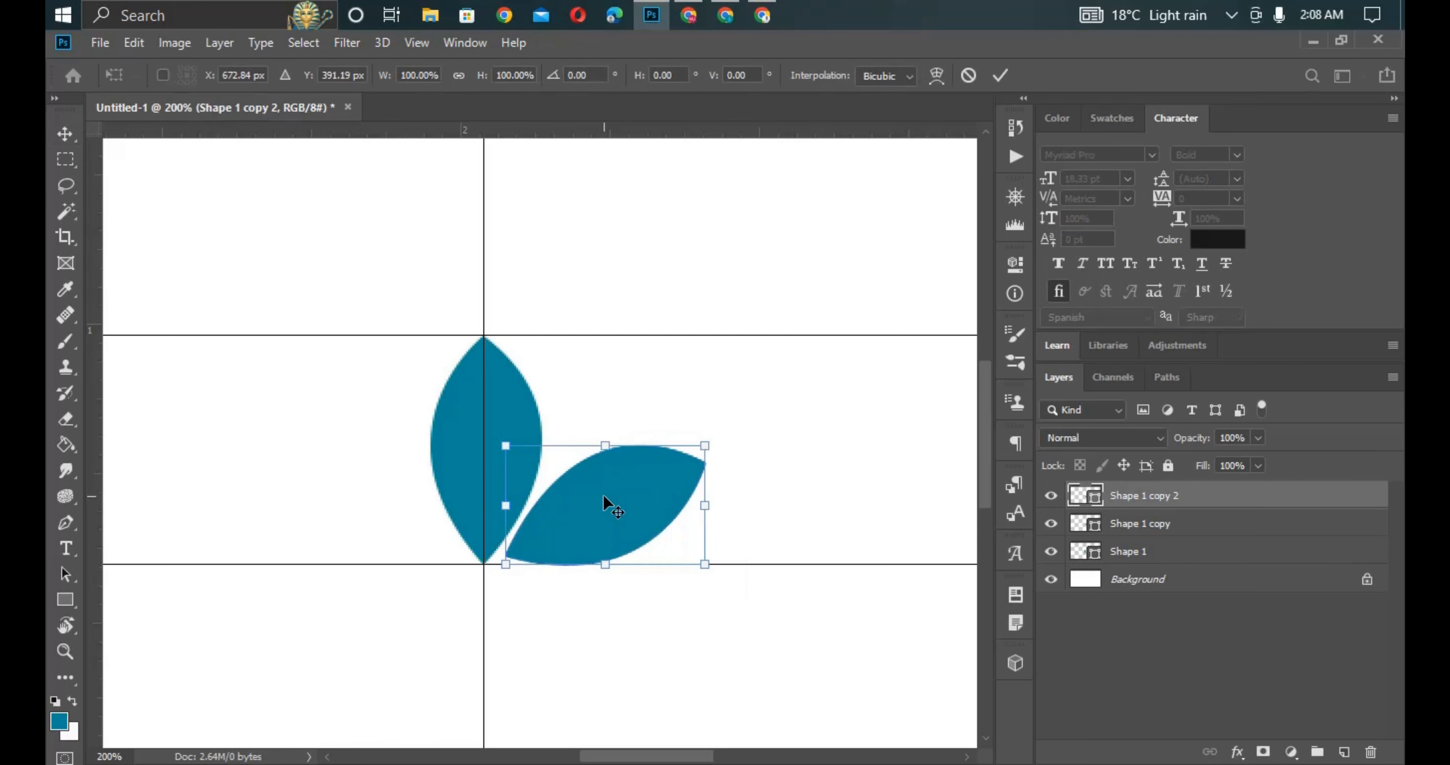
pyautogui.rightClick(603, 493)
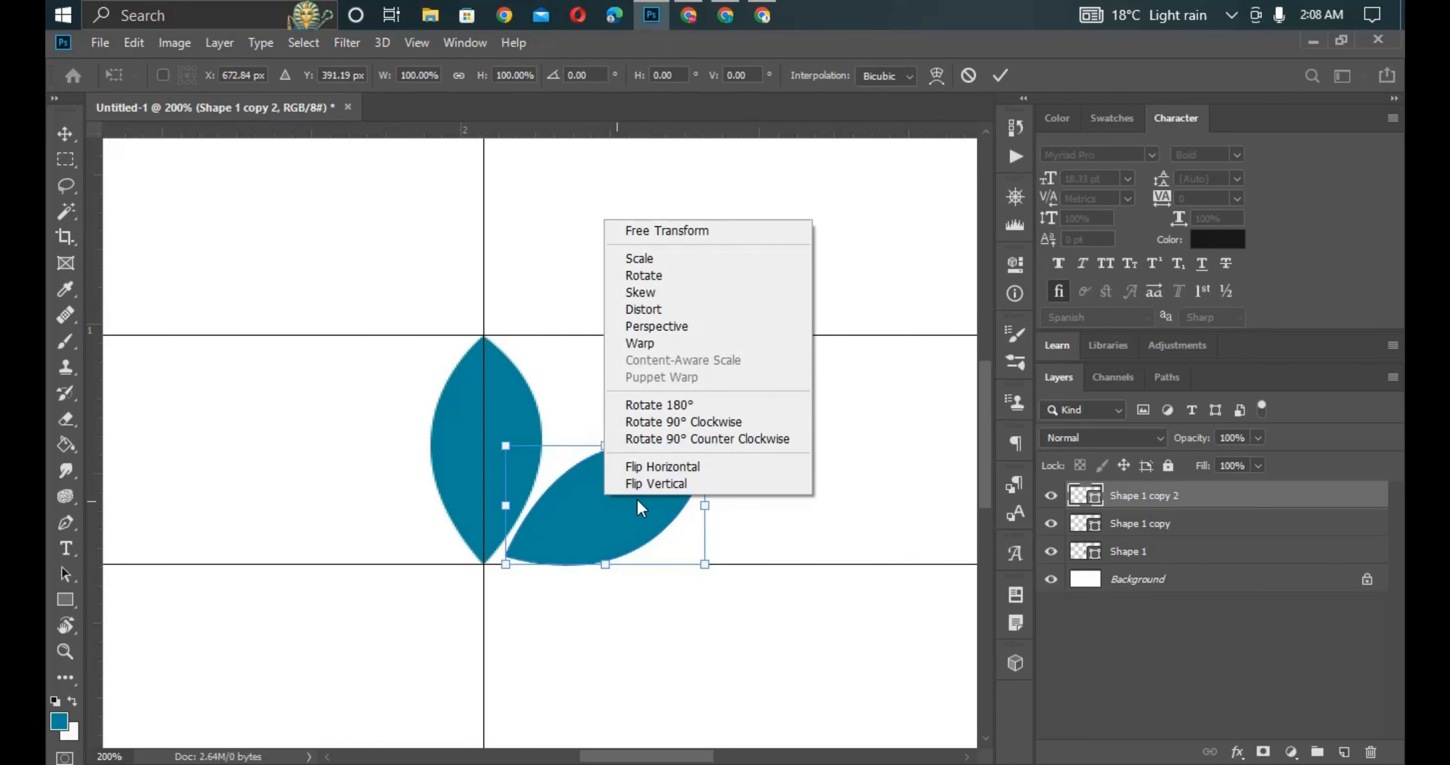
pyautogui.click(660, 469)
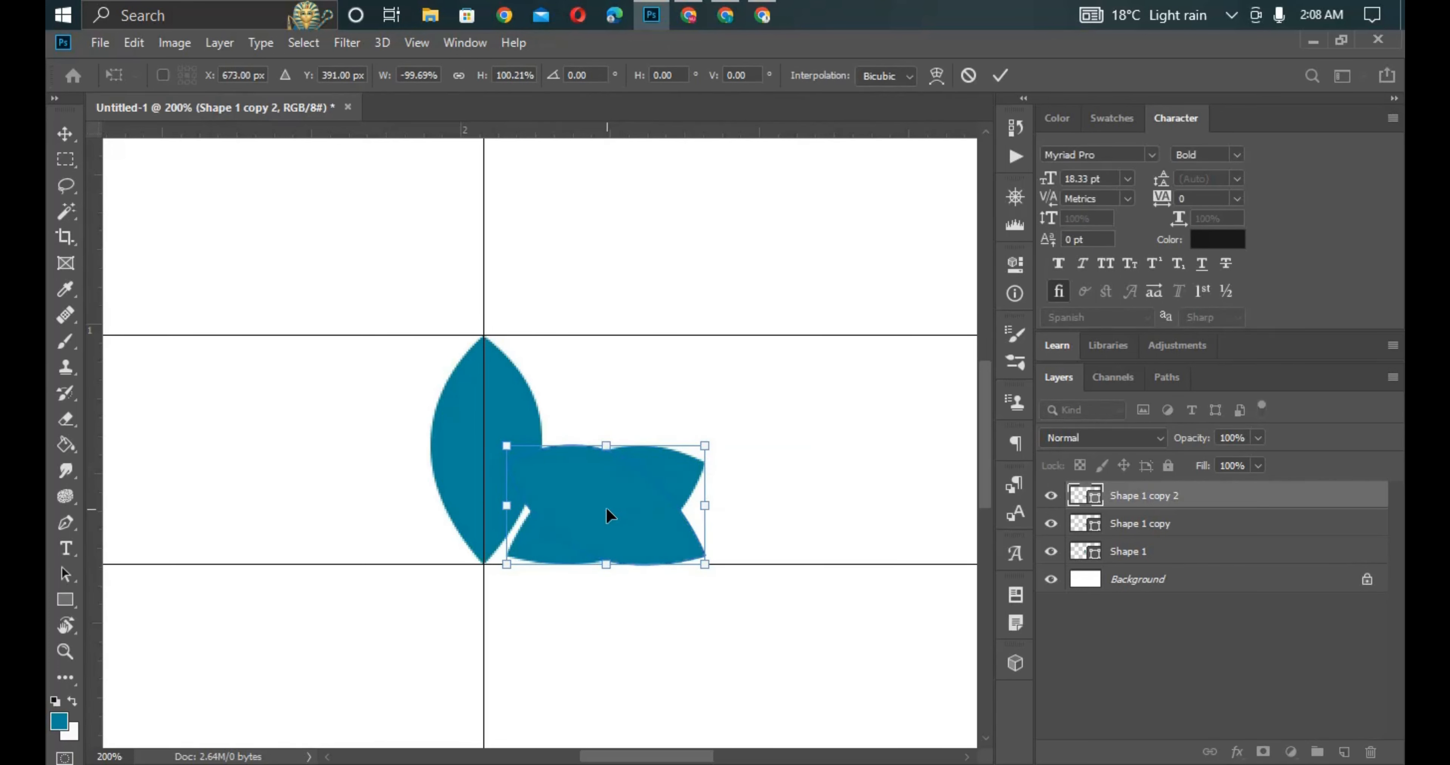
# - Move the flipped leaf to the left of the central leaf's base, mirroring the right-hand leaf with a narrow gap at the centre
pyautogui.moveTo(606, 508); pyautogui.dragTo(369, 516)
pyautogui.press('Left')
pyautogui.press('Left')
pyautogui.press('Left')
pyautogui.press('Up')
pyautogui.press('Up')
pyautogui.press('Up')
pyautogui.press('Up')
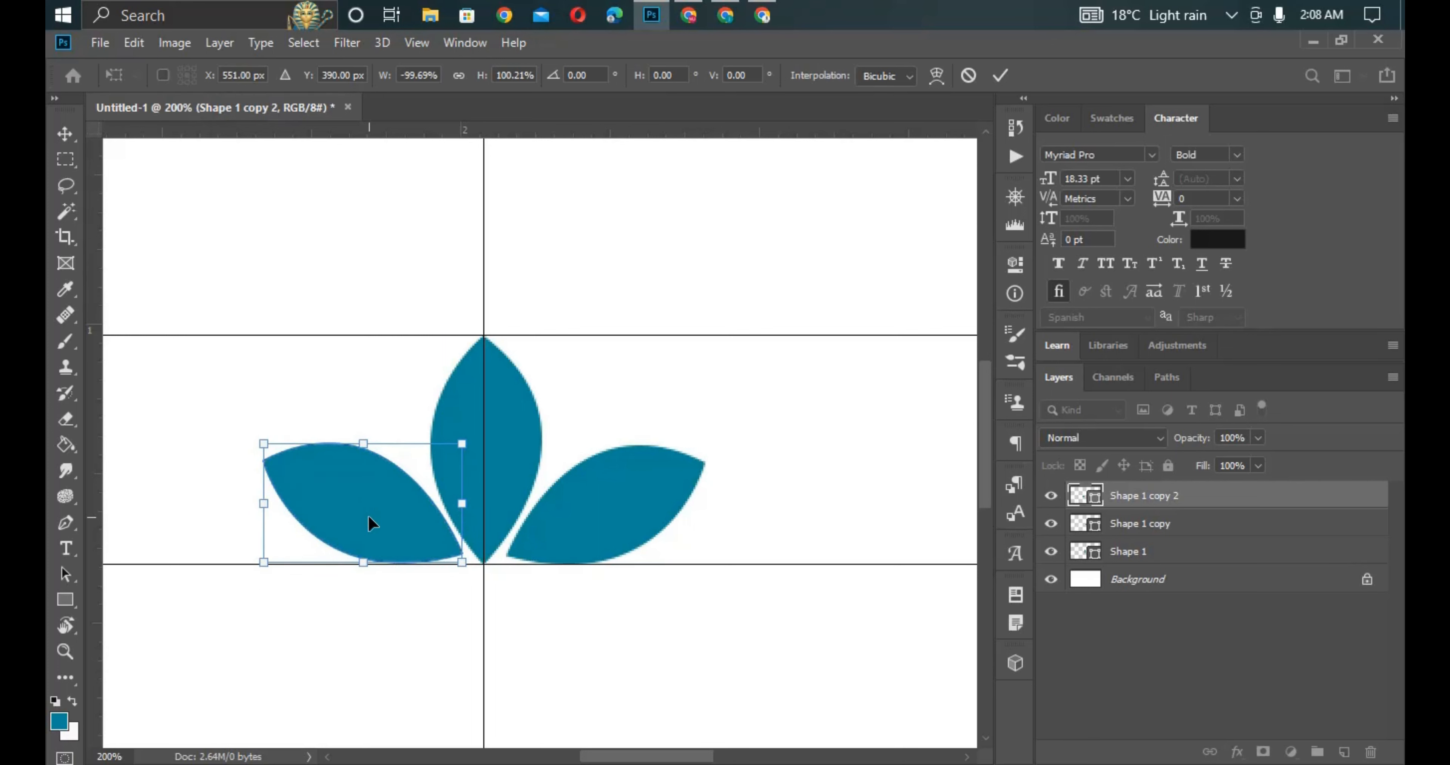
pyautogui.press('Right')
pyautogui.press('Right')
pyautogui.press('Right')
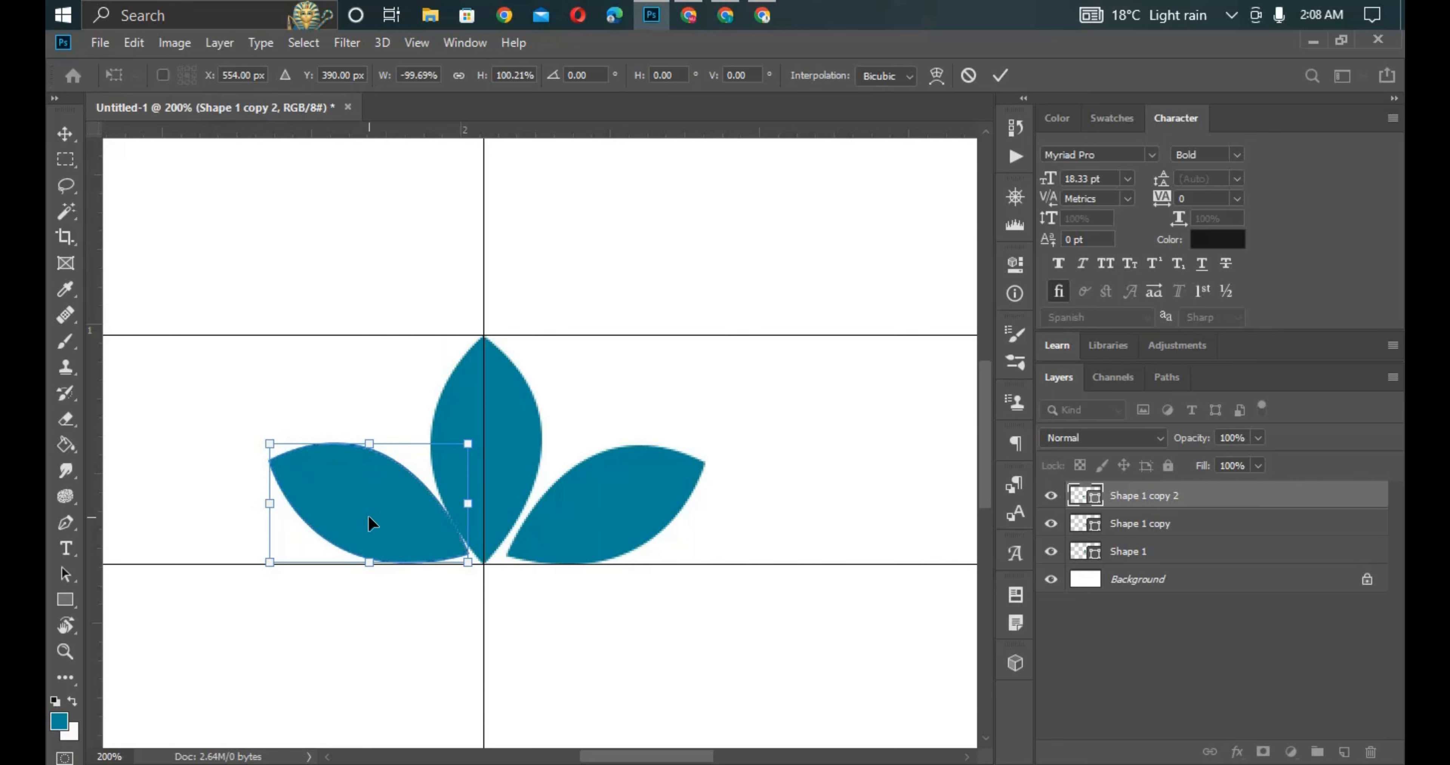
pyautogui.press('Down')
pyautogui.press('Down')
pyautogui.press('Down')
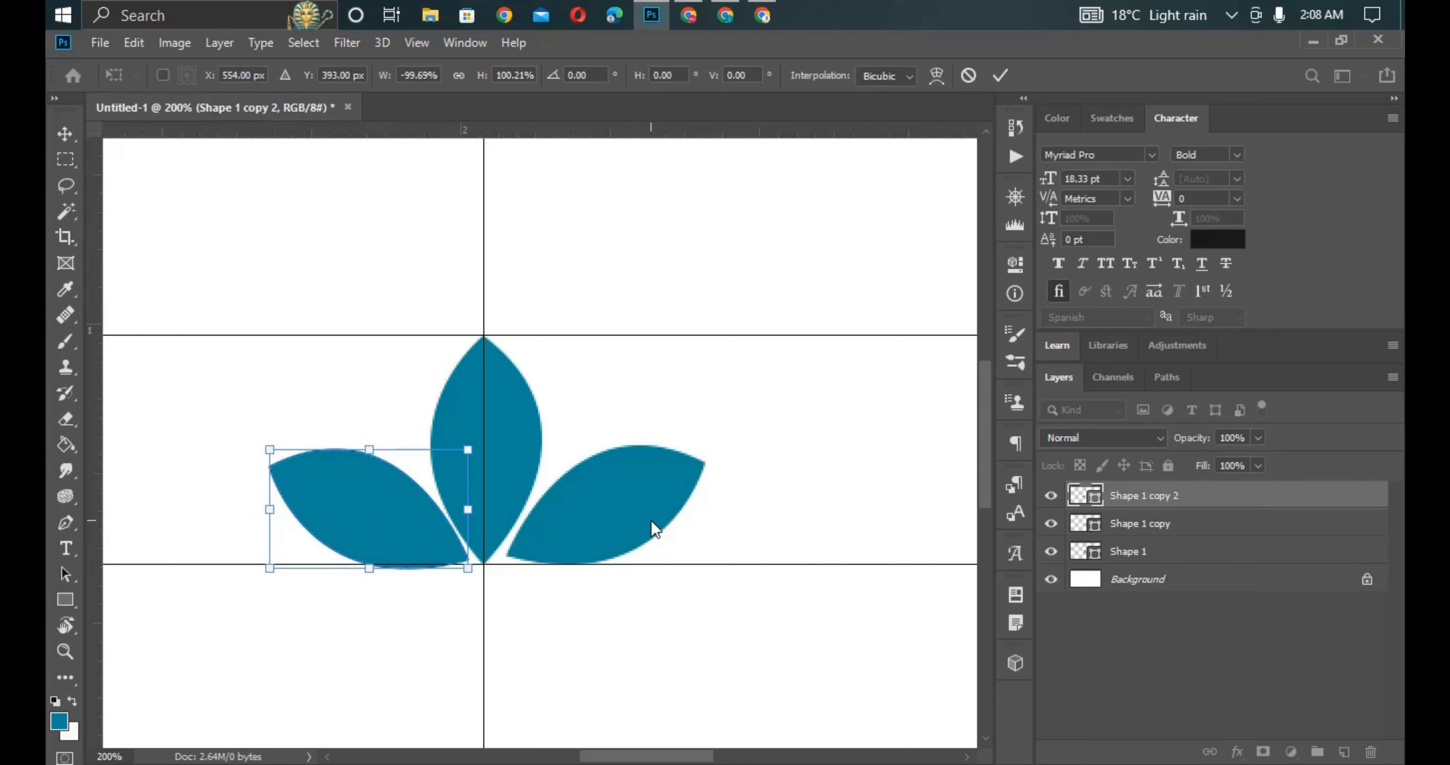
pyautogui.press('Return')
pyautogui.press('Left')
pyautogui.press('Left')
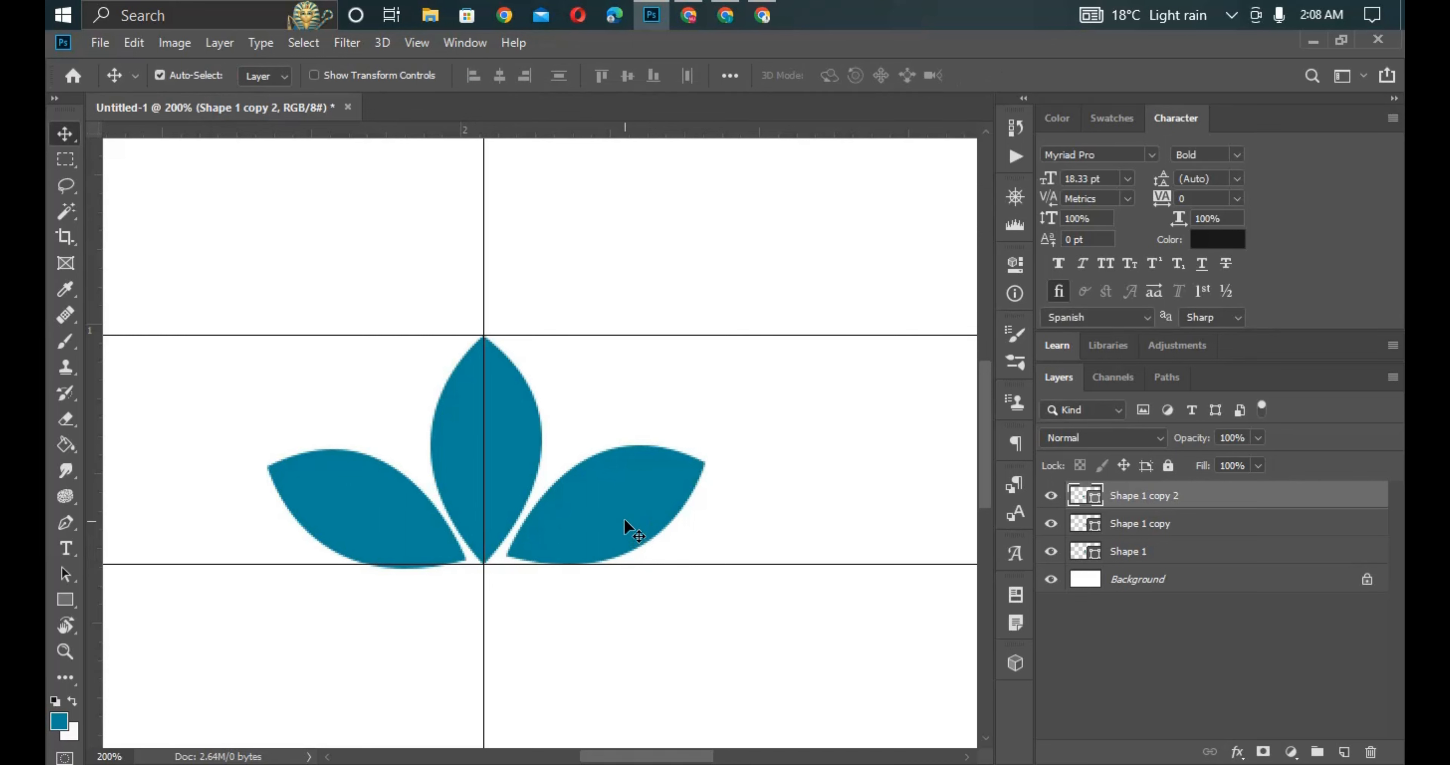
# - Shift the right-hand leaf slightly down and inward so it matches the left-hand leaf's height and gap
pyautogui.click(630, 489)
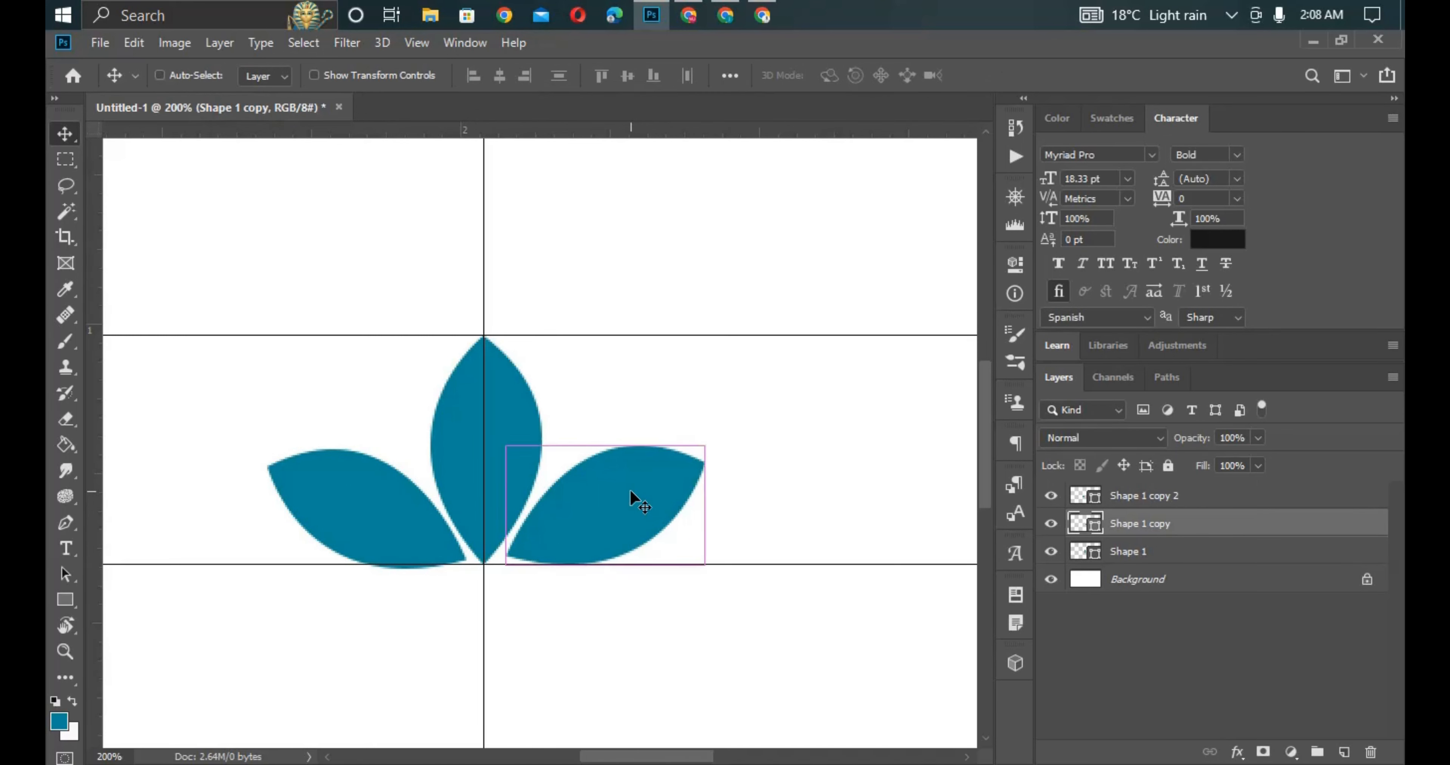
pyautogui.hotkey('ctrl', 't')
pyautogui.moveTo(630, 489); pyautogui.dragTo(624, 495)
pyautogui.press('Return')
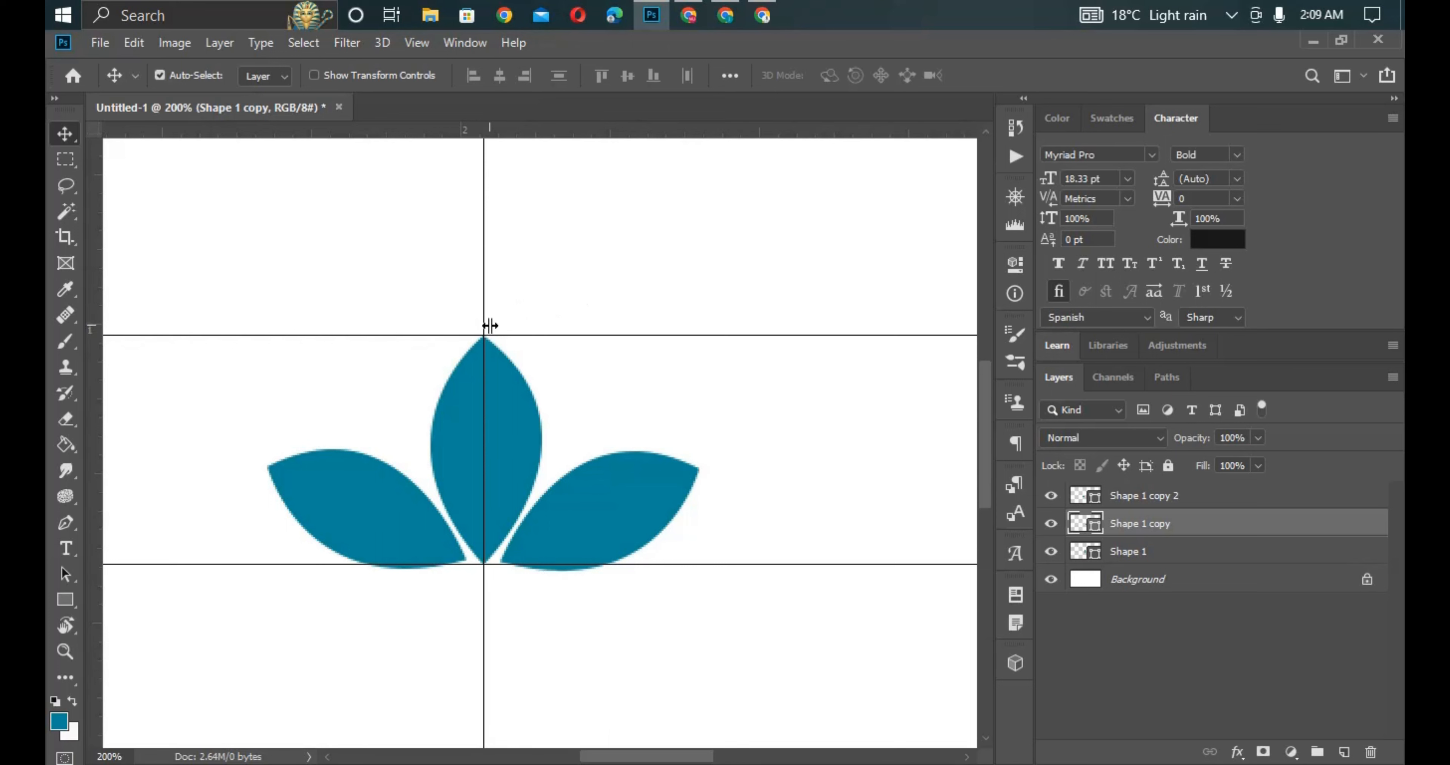
# - Remove the vertical guide and both horizontal guides from the canvas
pyautogui.moveTo(483, 308); pyautogui.dragTo(106, 375)
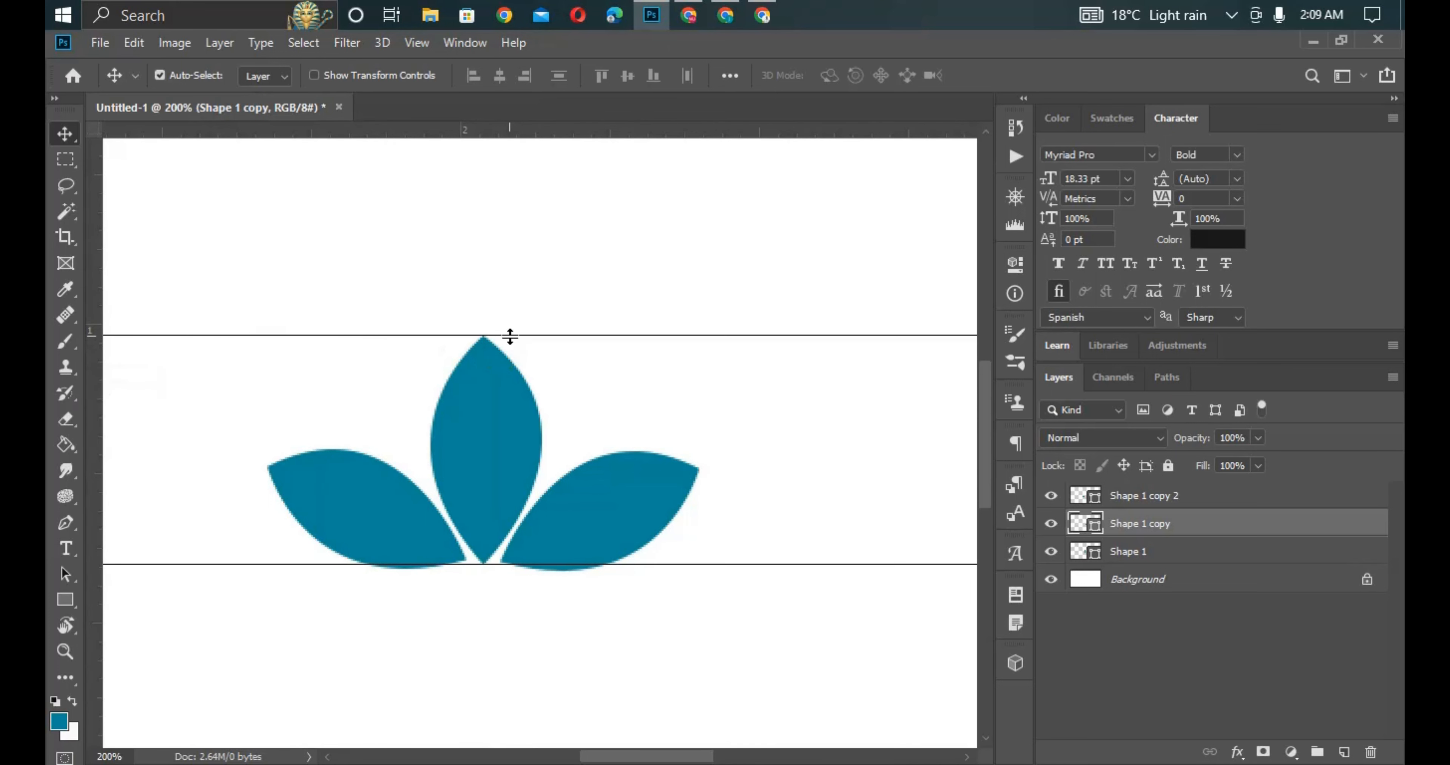
pyautogui.moveTo(509, 336); pyautogui.dragTo(486, 122)
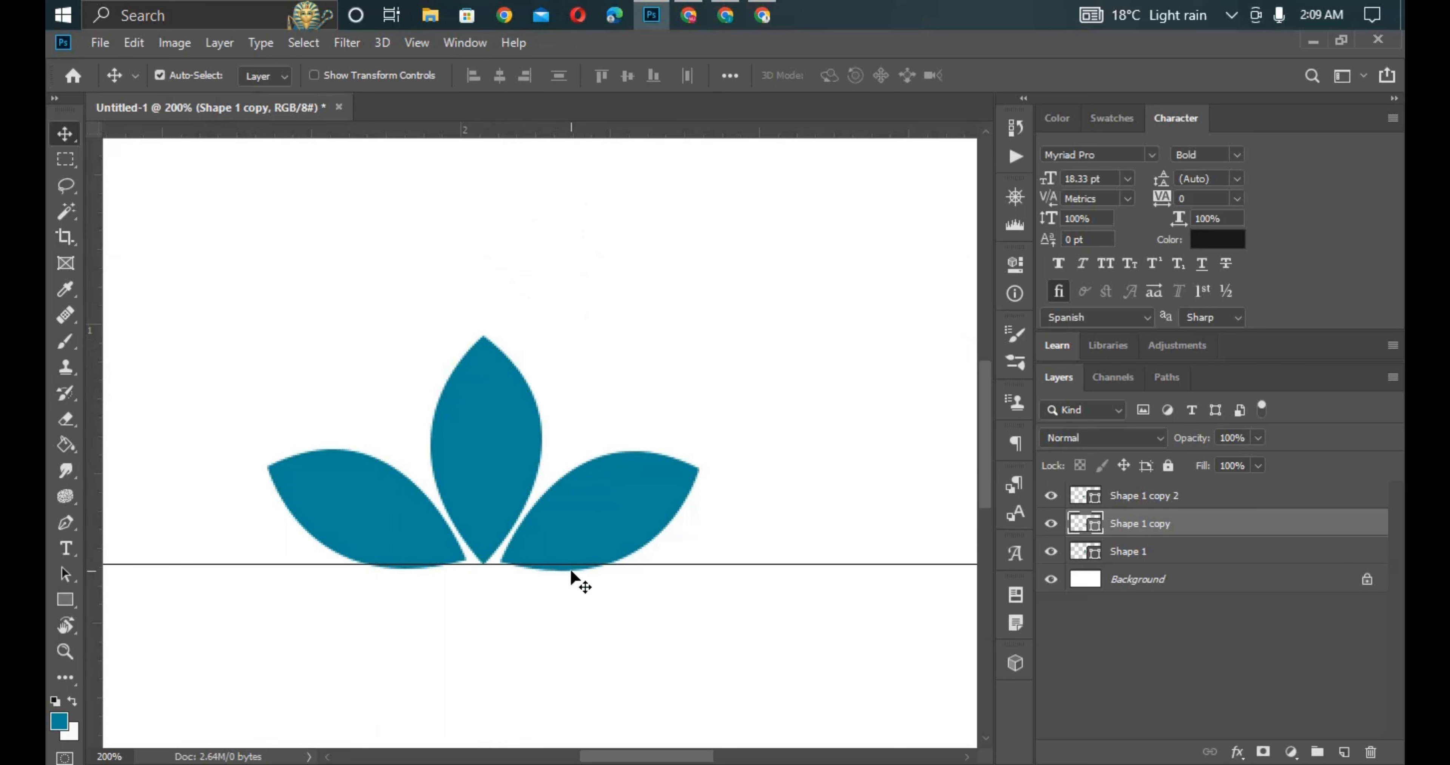
pyautogui.moveTo(567, 563); pyautogui.dragTo(560, 759)
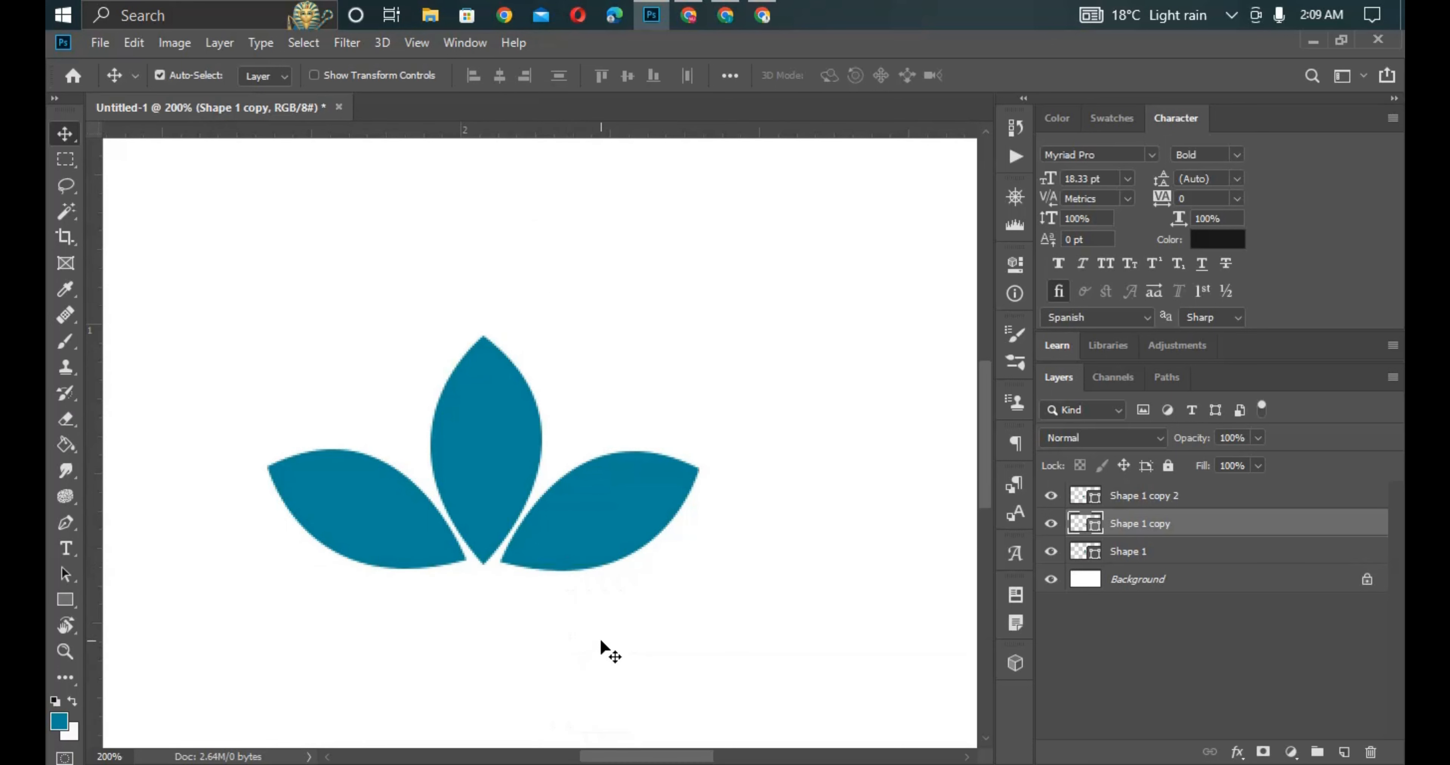
# - Select all three leaf shapes and enlarge them together with Free Transform
pyautogui.hotkey('ctrl', '-')
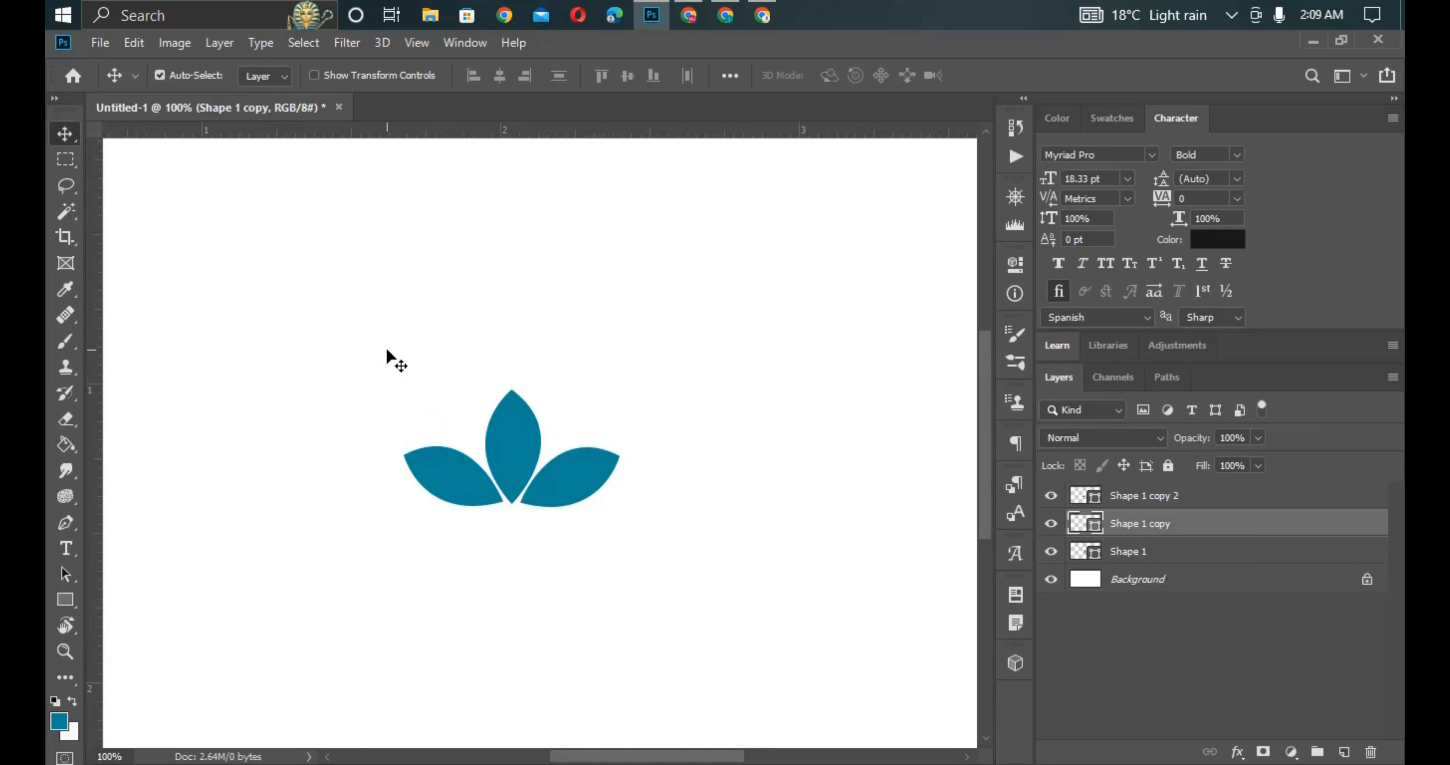
pyautogui.moveTo(386, 348); pyautogui.dragTo(727, 610)
pyautogui.press('ctrl')
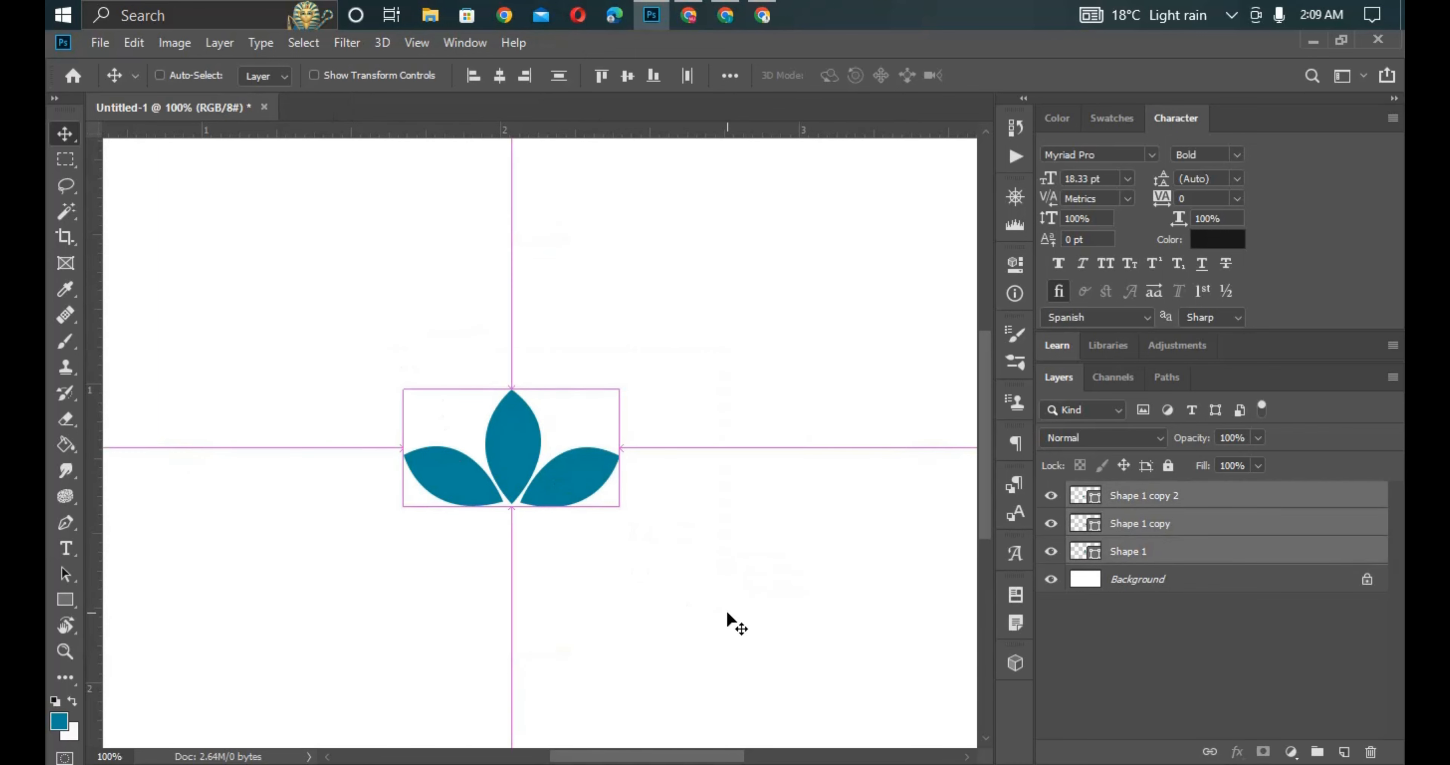
pyautogui.hotkey('ctrl', 't')
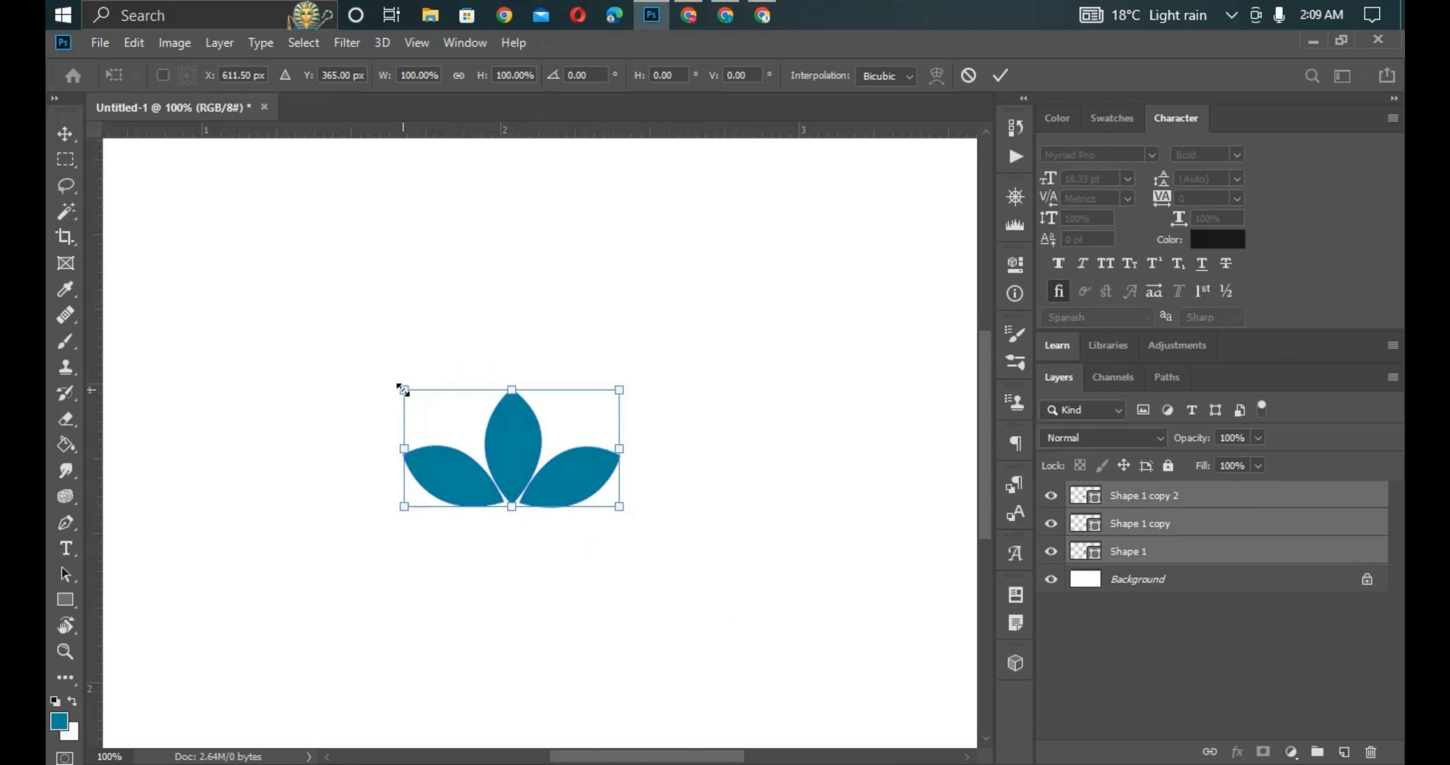
pyautogui.moveTo(403, 389); pyautogui.dragTo(311, 282)
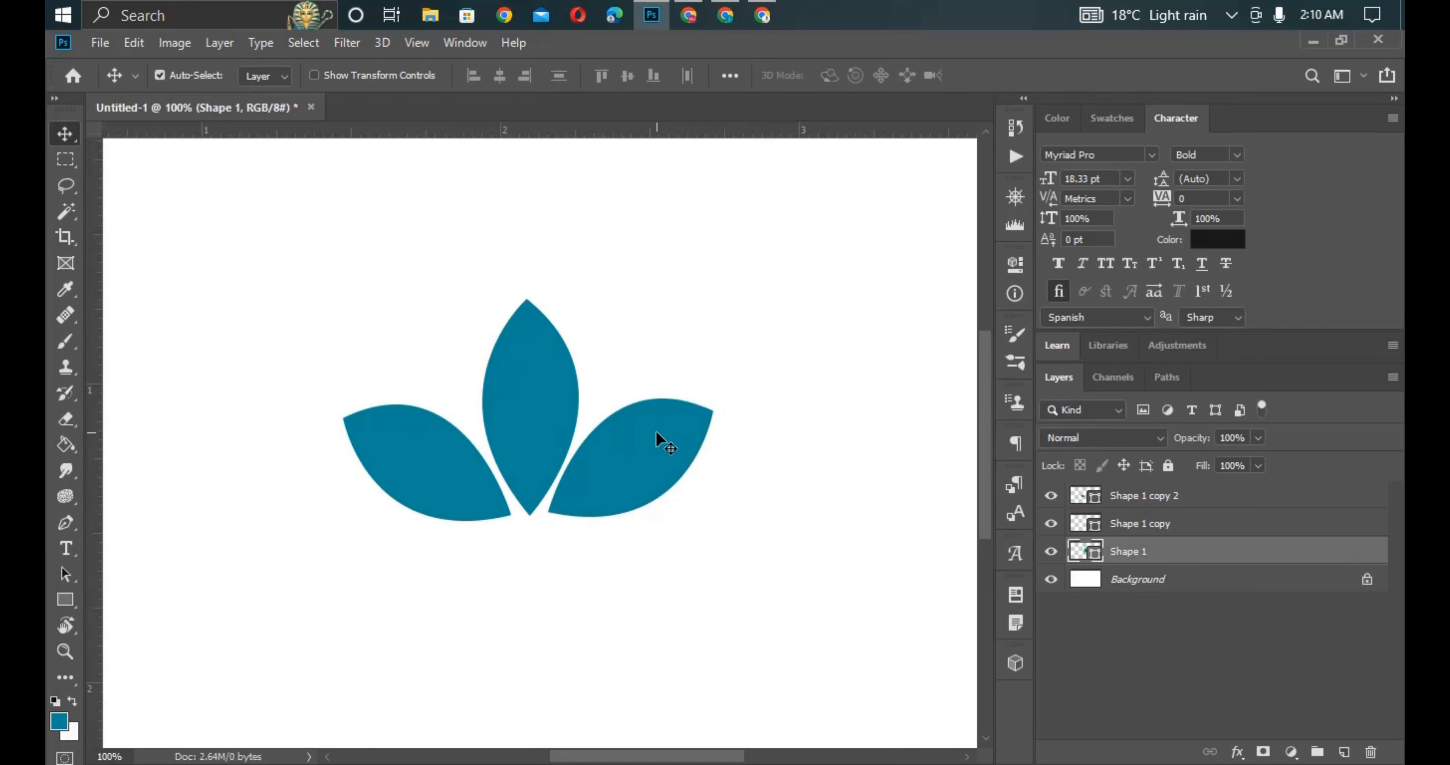
# - Merge the three leaf shapes into a single layer and rasterize it
pyautogui.moveTo(267, 332); pyautogui.dragTo(784, 535)
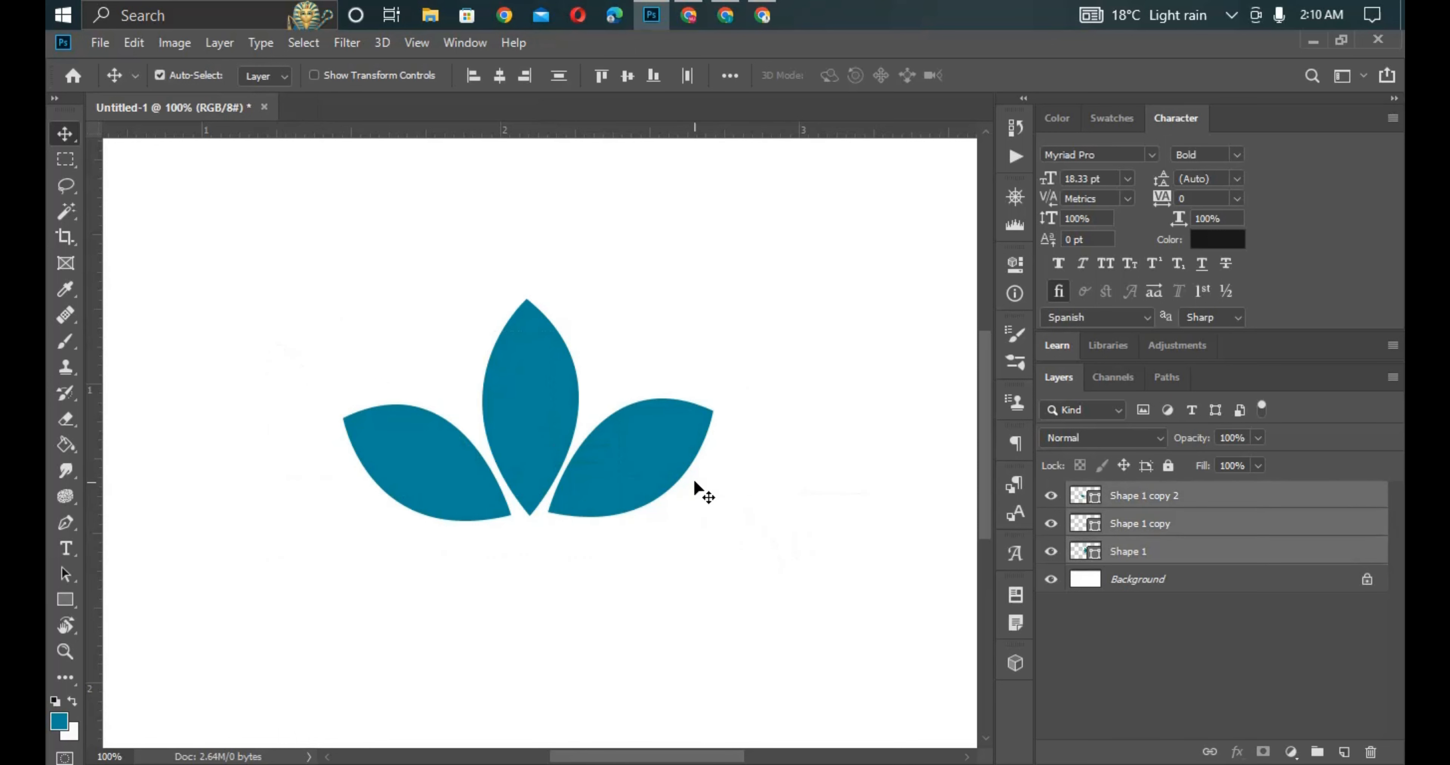
pyautogui.rightClick(1168, 558)
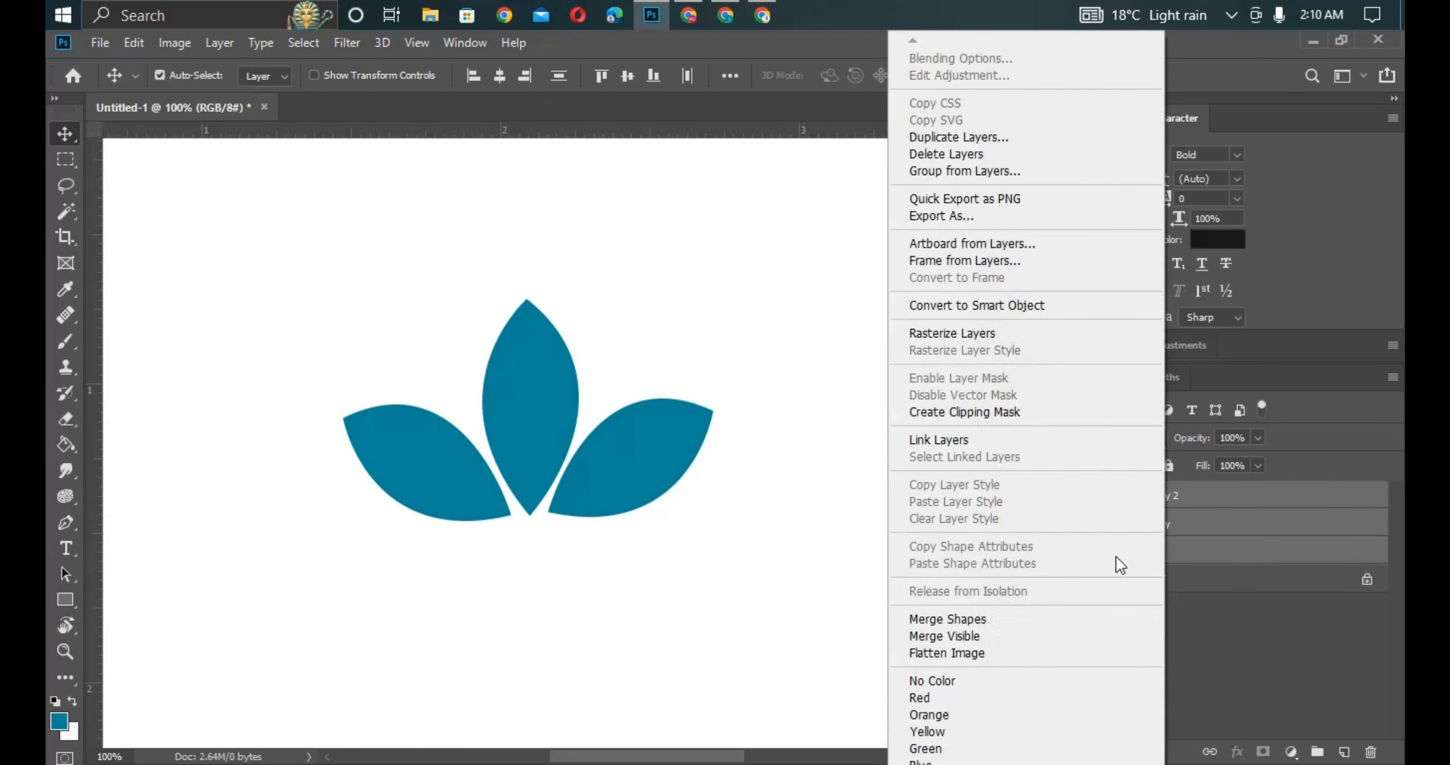
pyautogui.click(987, 618)
pyautogui.rightClick(1219, 499)
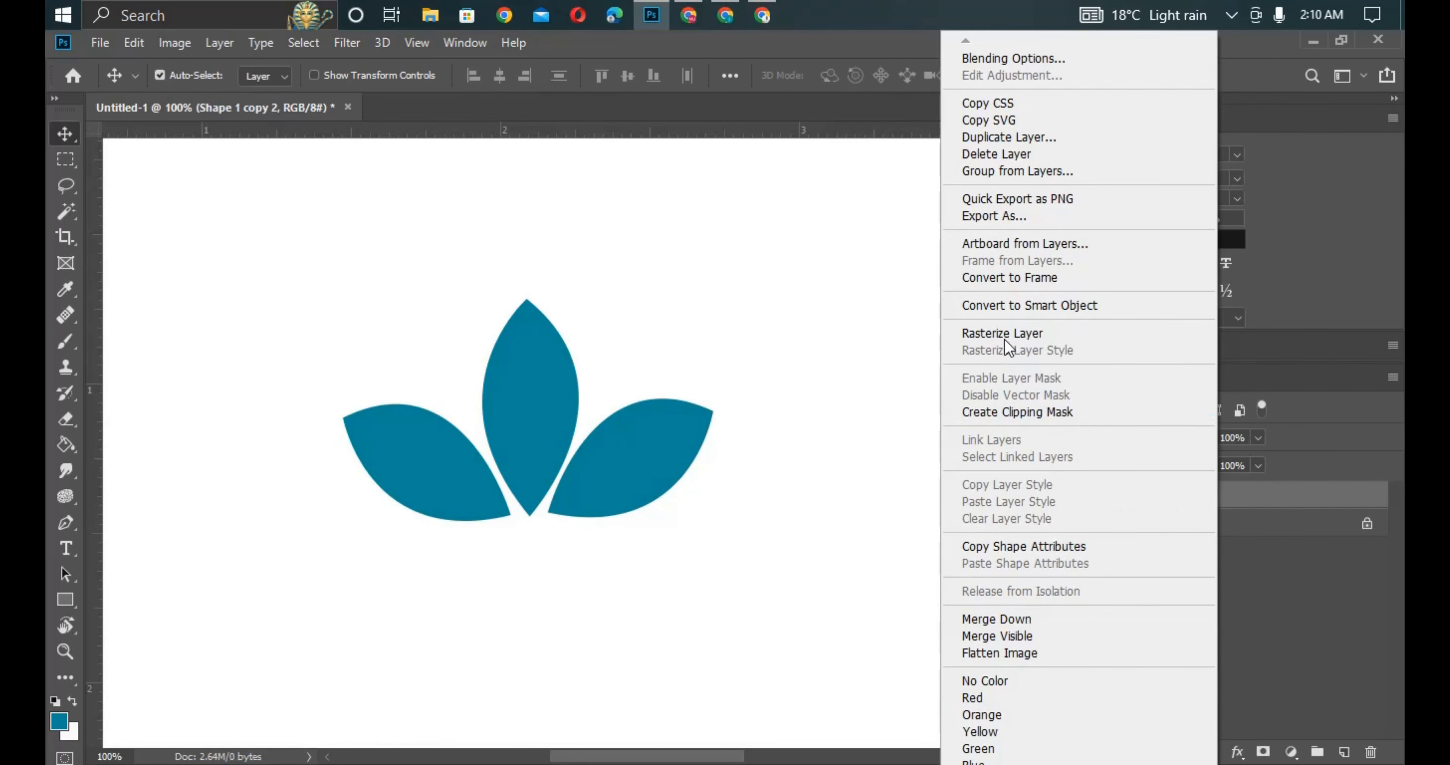
pyautogui.click(1004, 334)
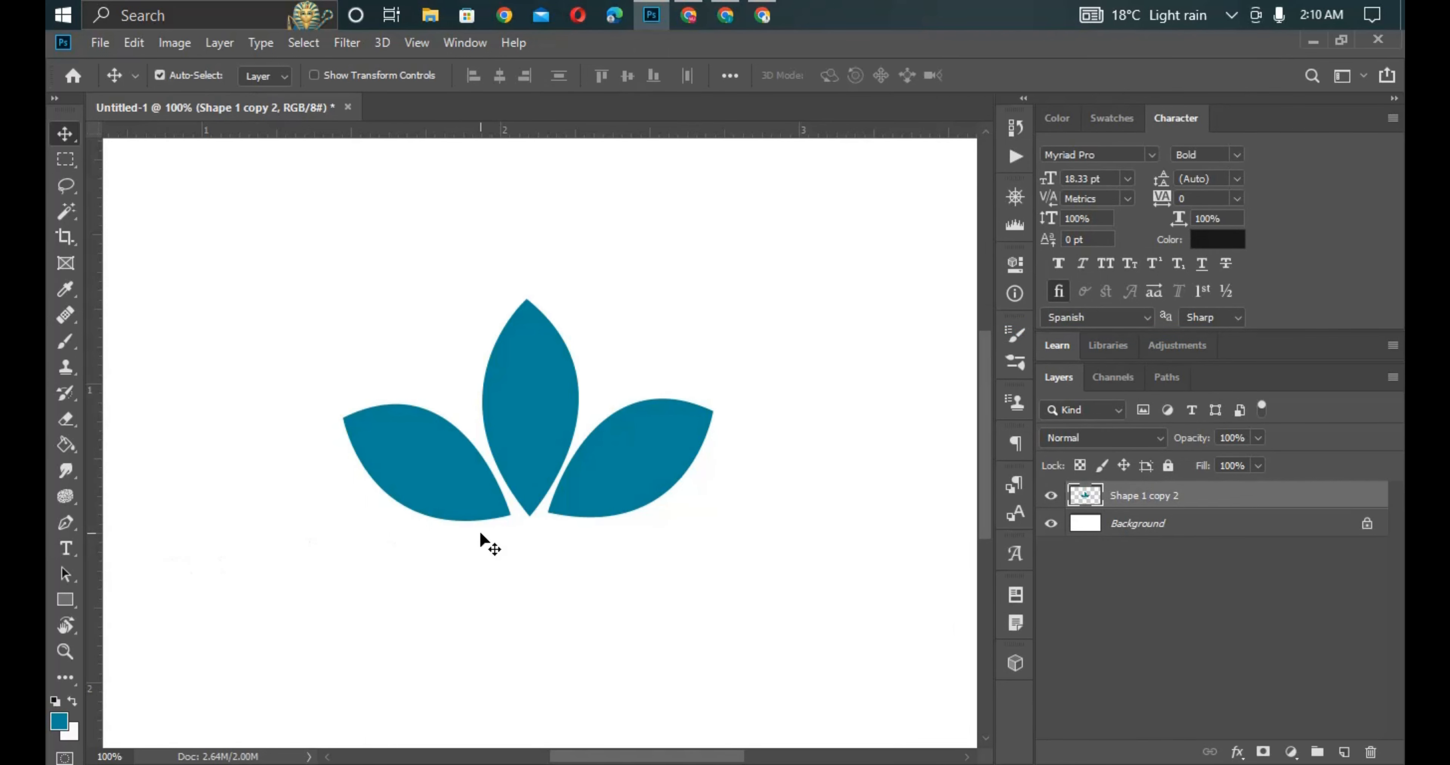
# - Move the merged leaves higher on the canvas and scale them proportionally to about 116%
pyautogui.moveTo(528, 434); pyautogui.dragTo(507, 363)
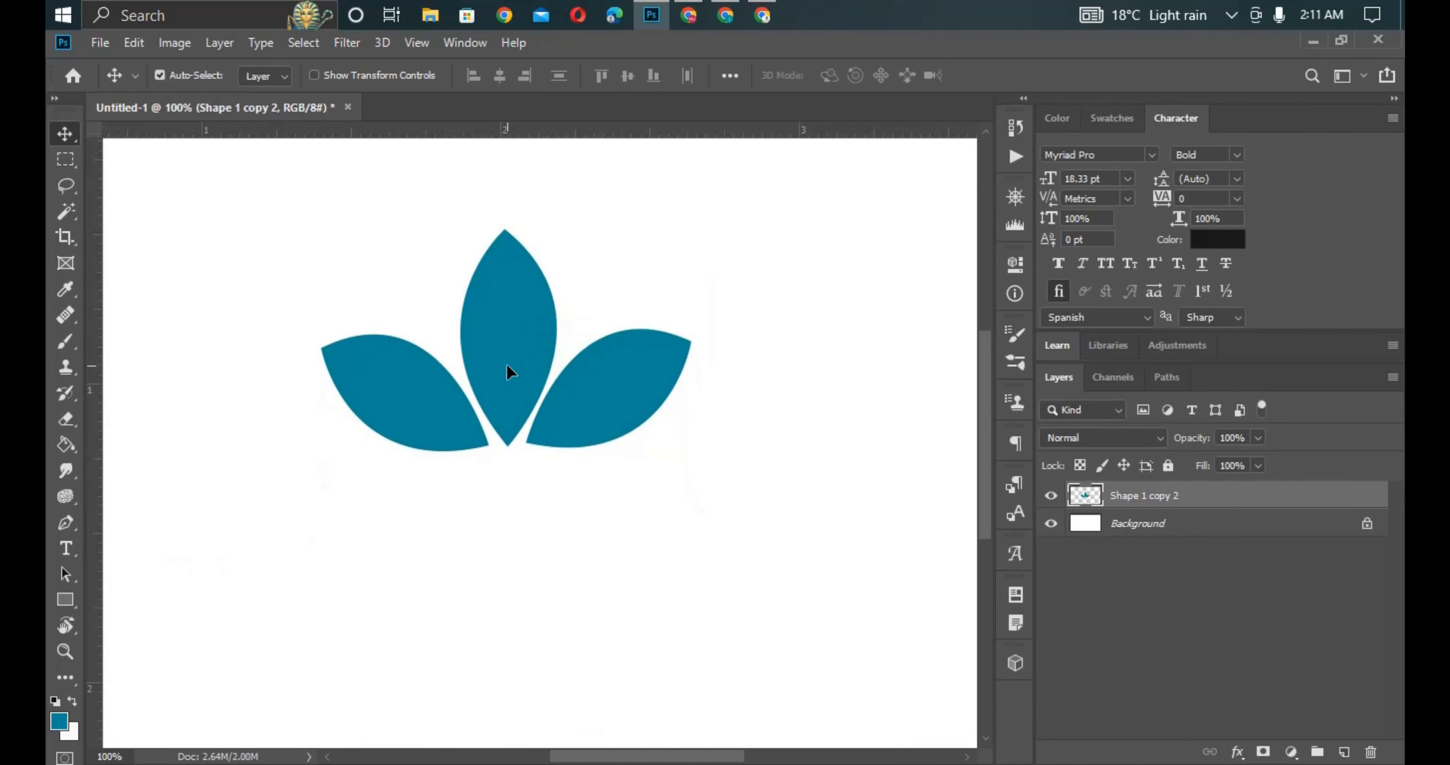
pyautogui.press('ctrl')
pyautogui.hotkey('ctrl', 't')
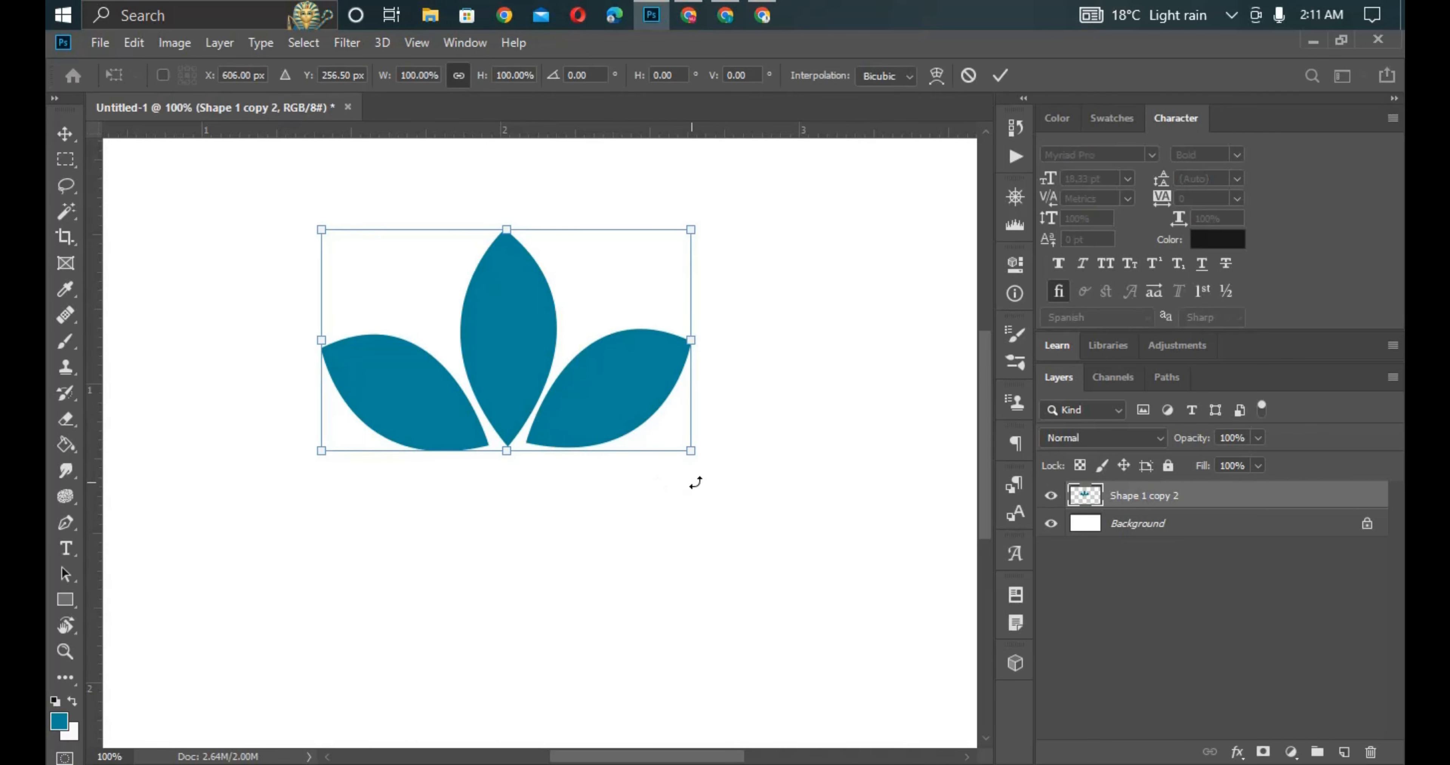
pyautogui.moveTo(692, 450); pyautogui.dragTo(746, 500)
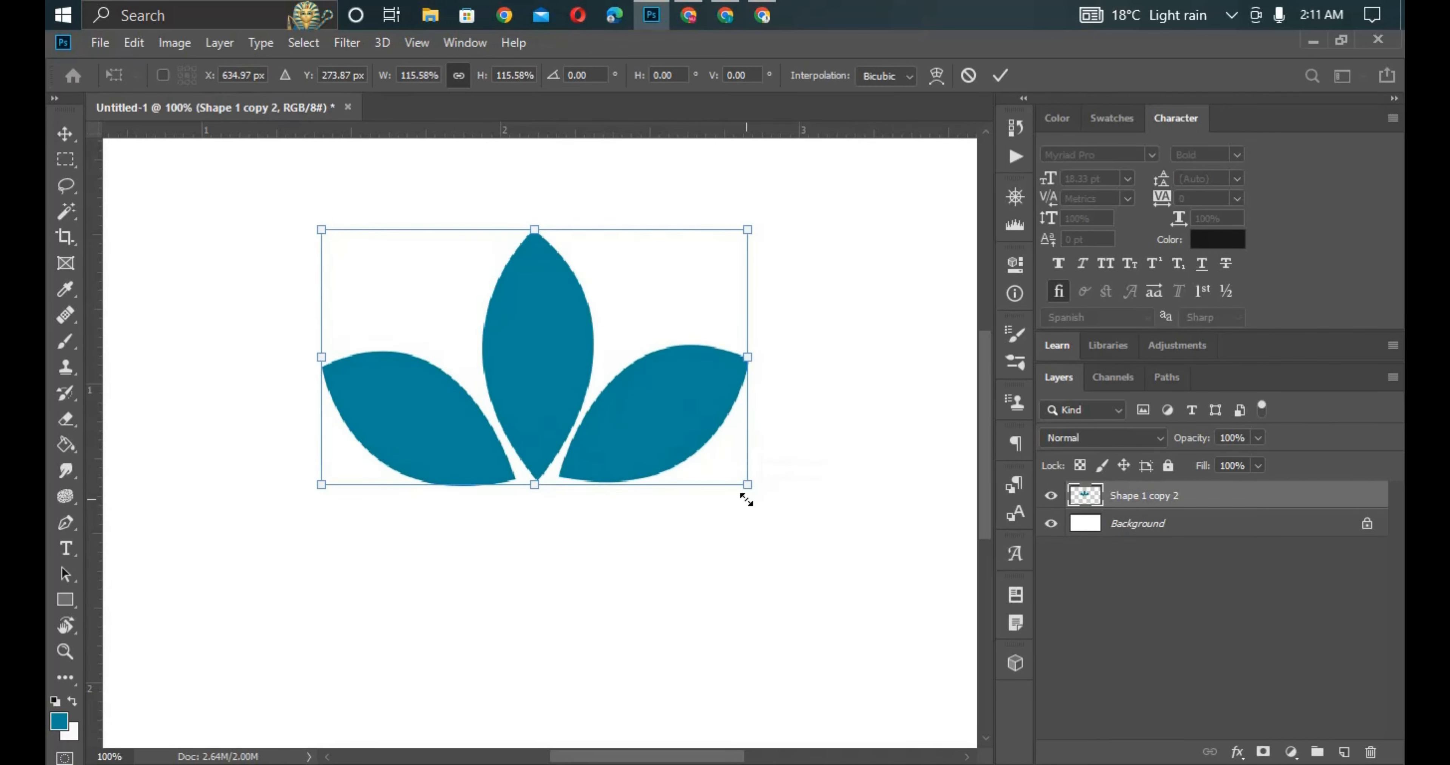
pyautogui.click(1001, 76)
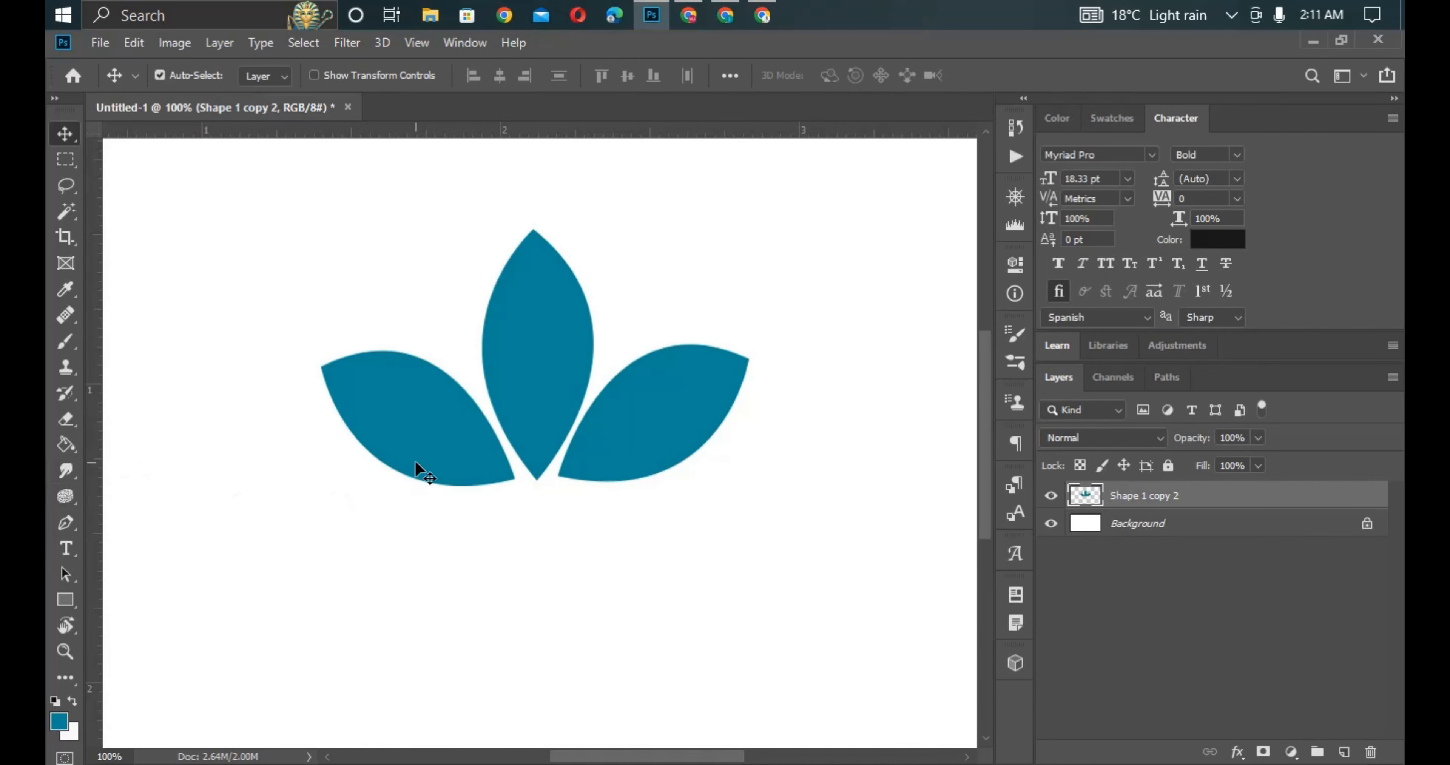
# - Draw a thin horizontal rectangle about 376 × 6 px across the lower part of the leaves and fill it red
pyautogui.click(253, 524)
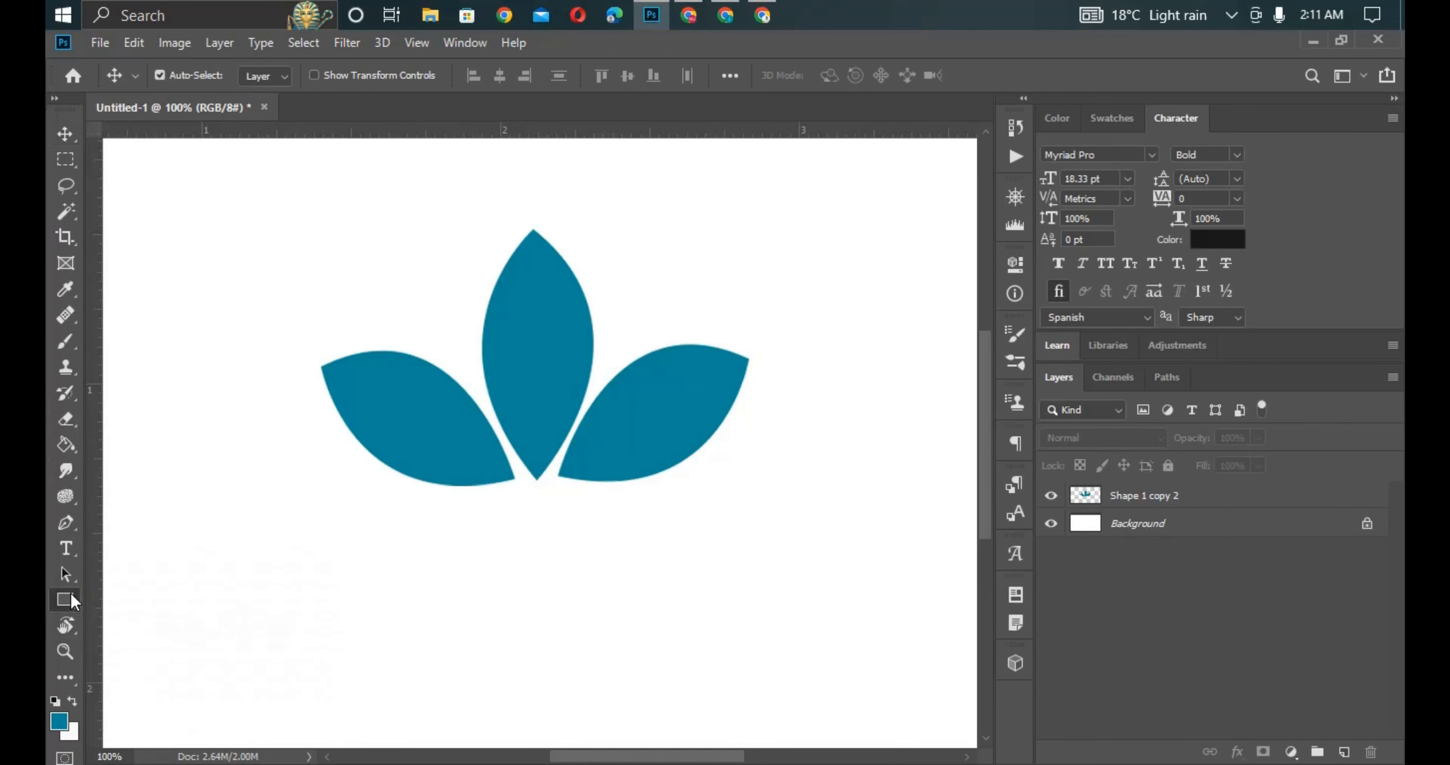
pyautogui.press('u')
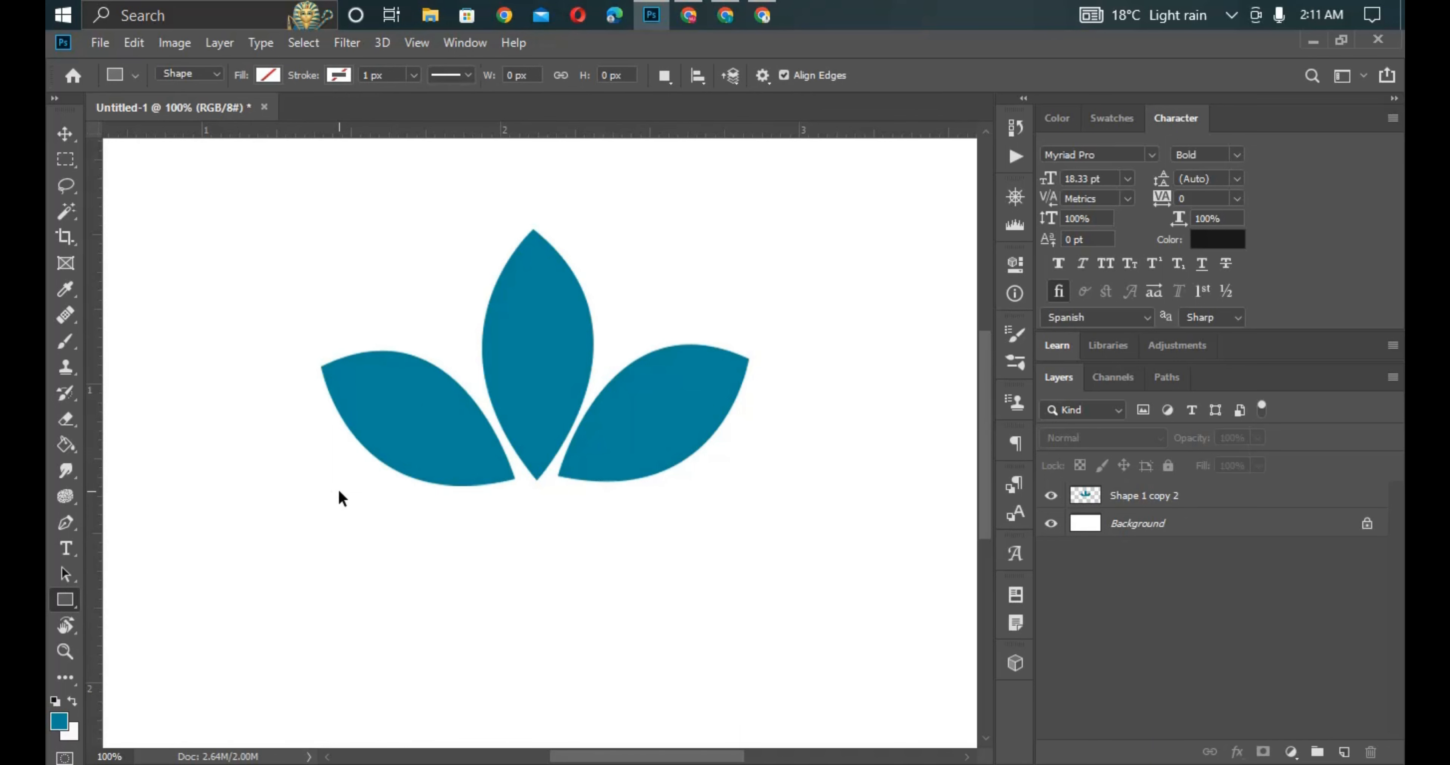
pyautogui.hotkey('ctrl', '+')
pyautogui.scroll(3, 508, 528)
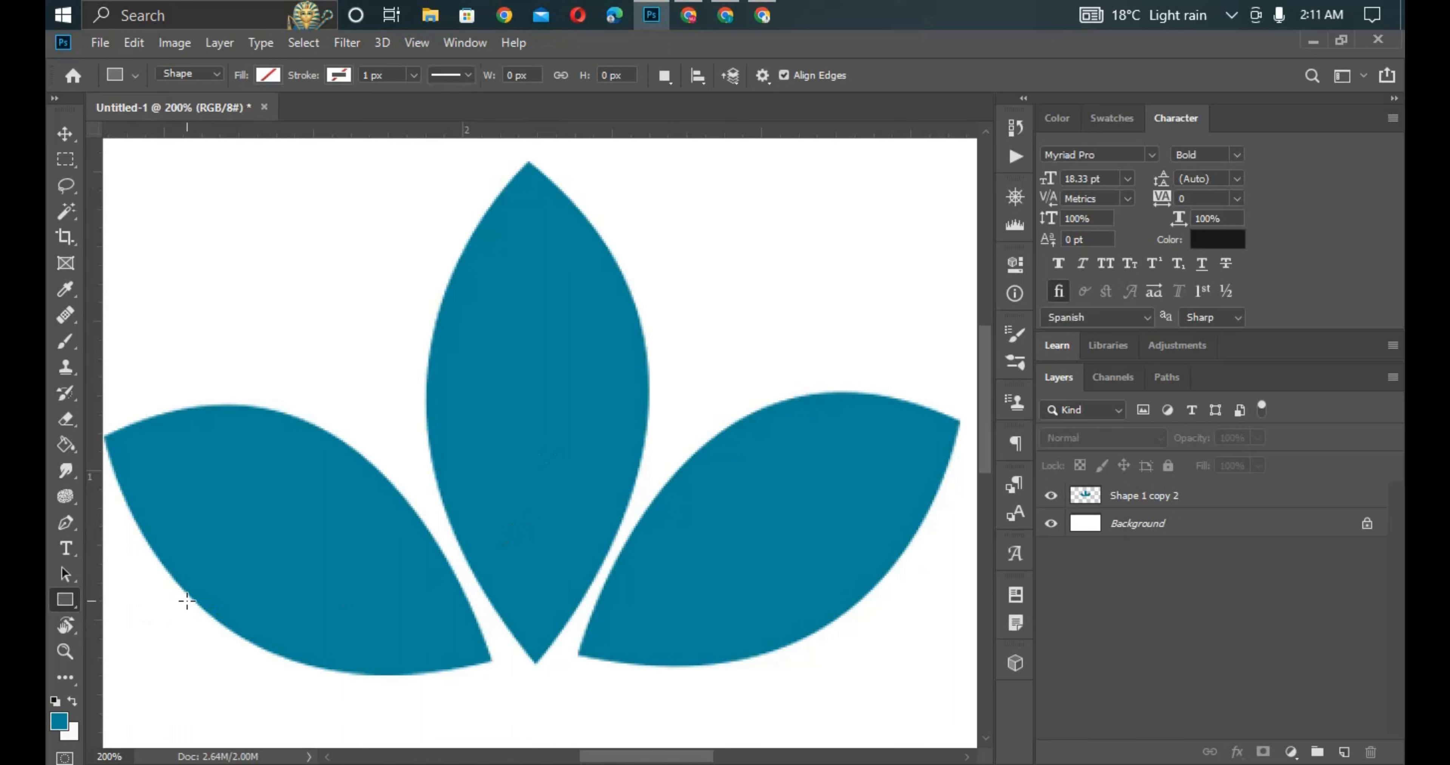
pyautogui.moveTo(168, 589); pyautogui.dragTo(916, 601)
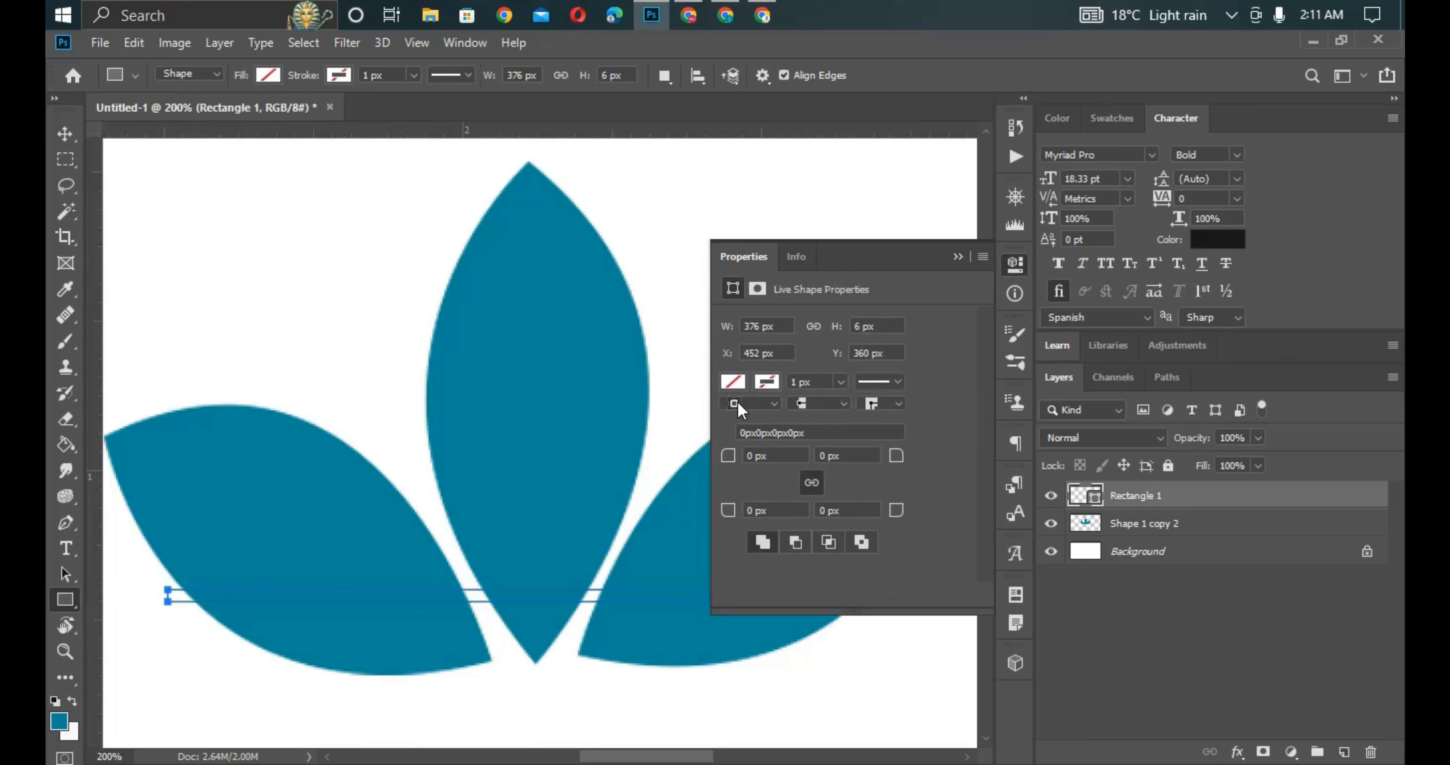
pyautogui.click(734, 382)
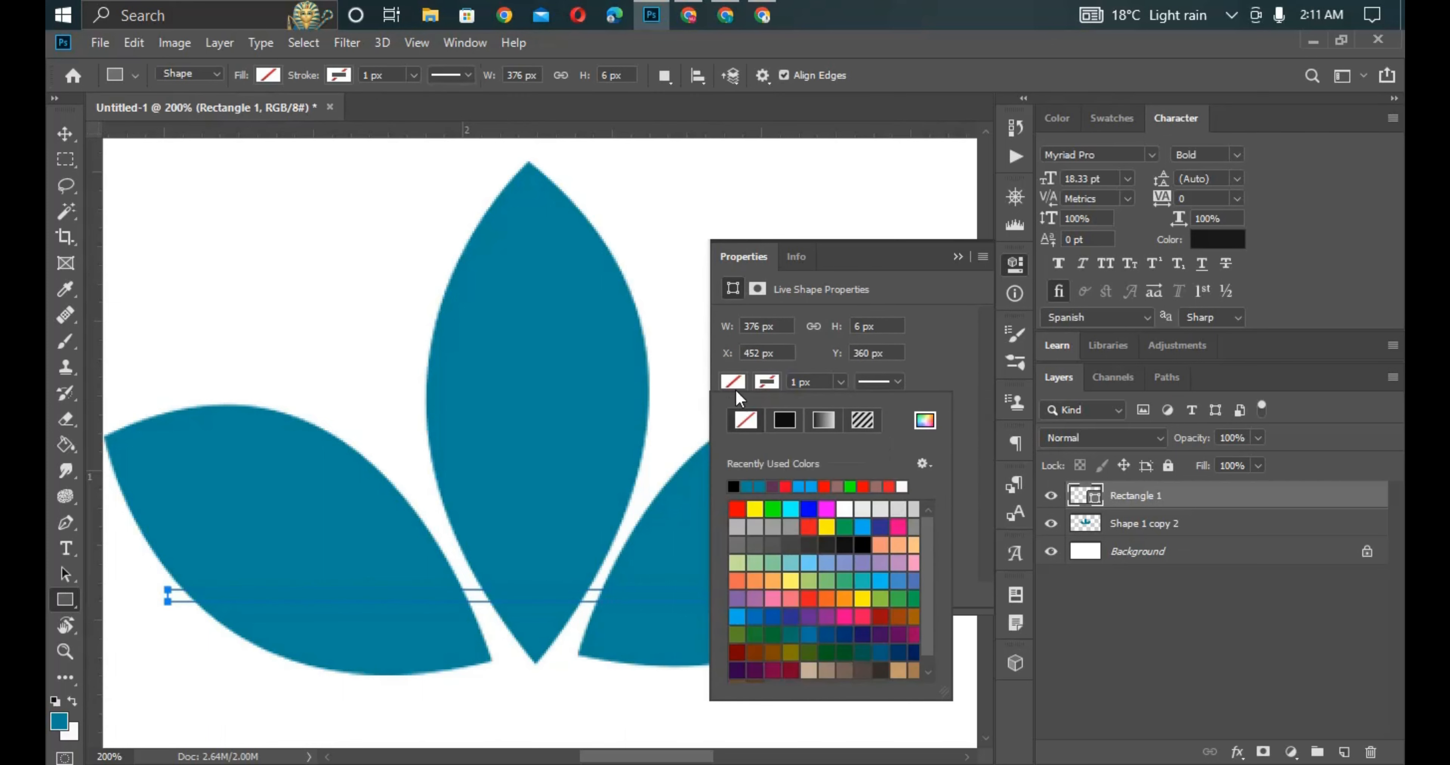
pyautogui.click(738, 509)
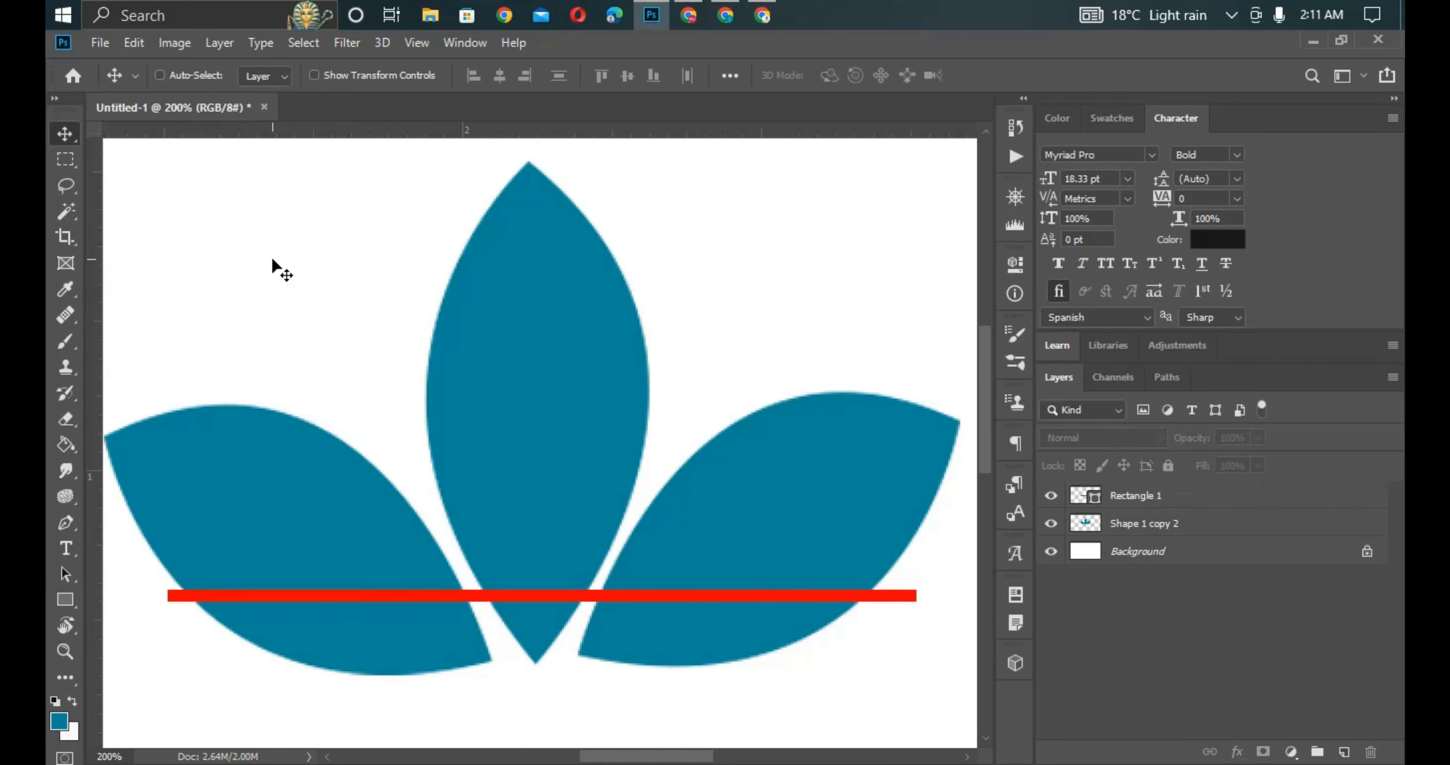
# - Duplicate the red bar twice and stack the copies above the original as three horizontal stripes
pyautogui.hotkey('ctrl', '-')
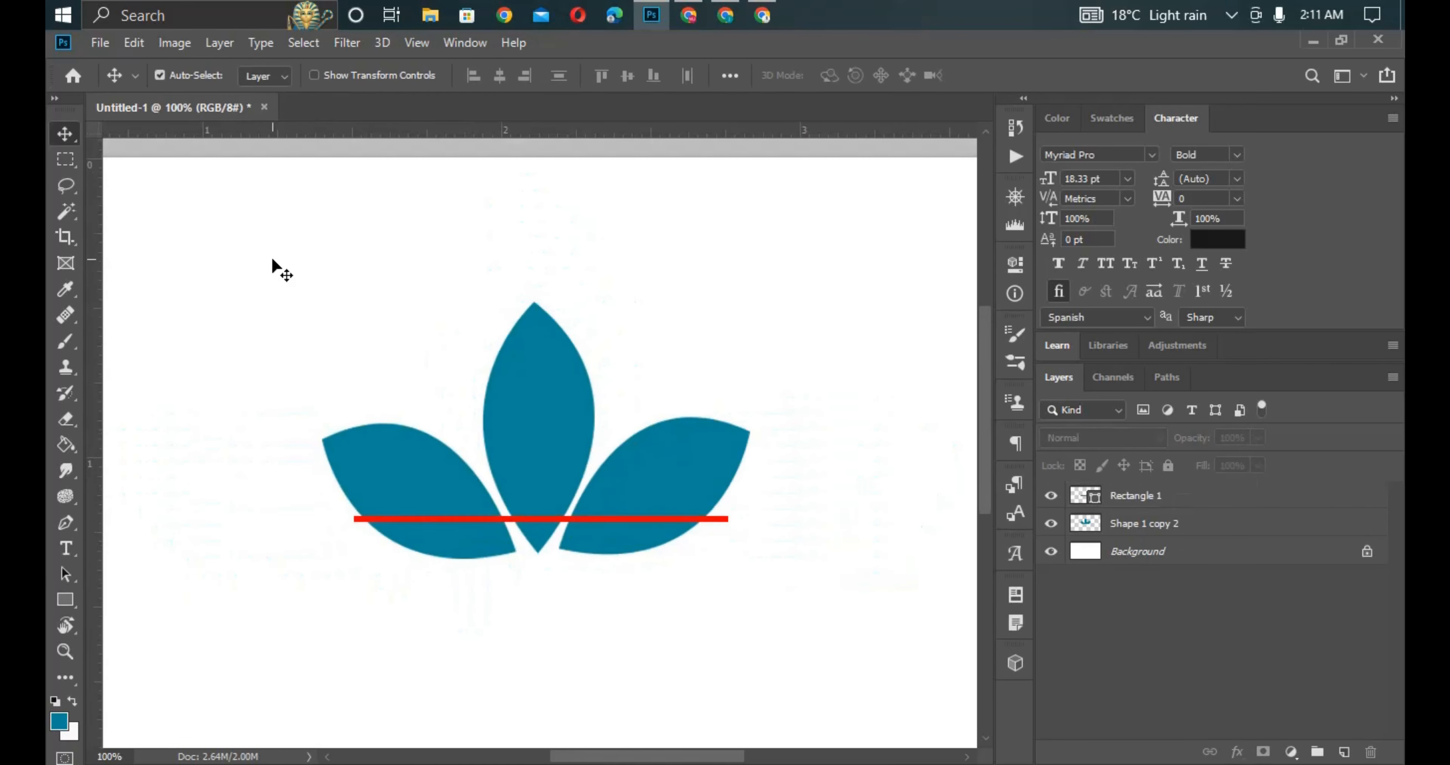
pyautogui.click(549, 521)
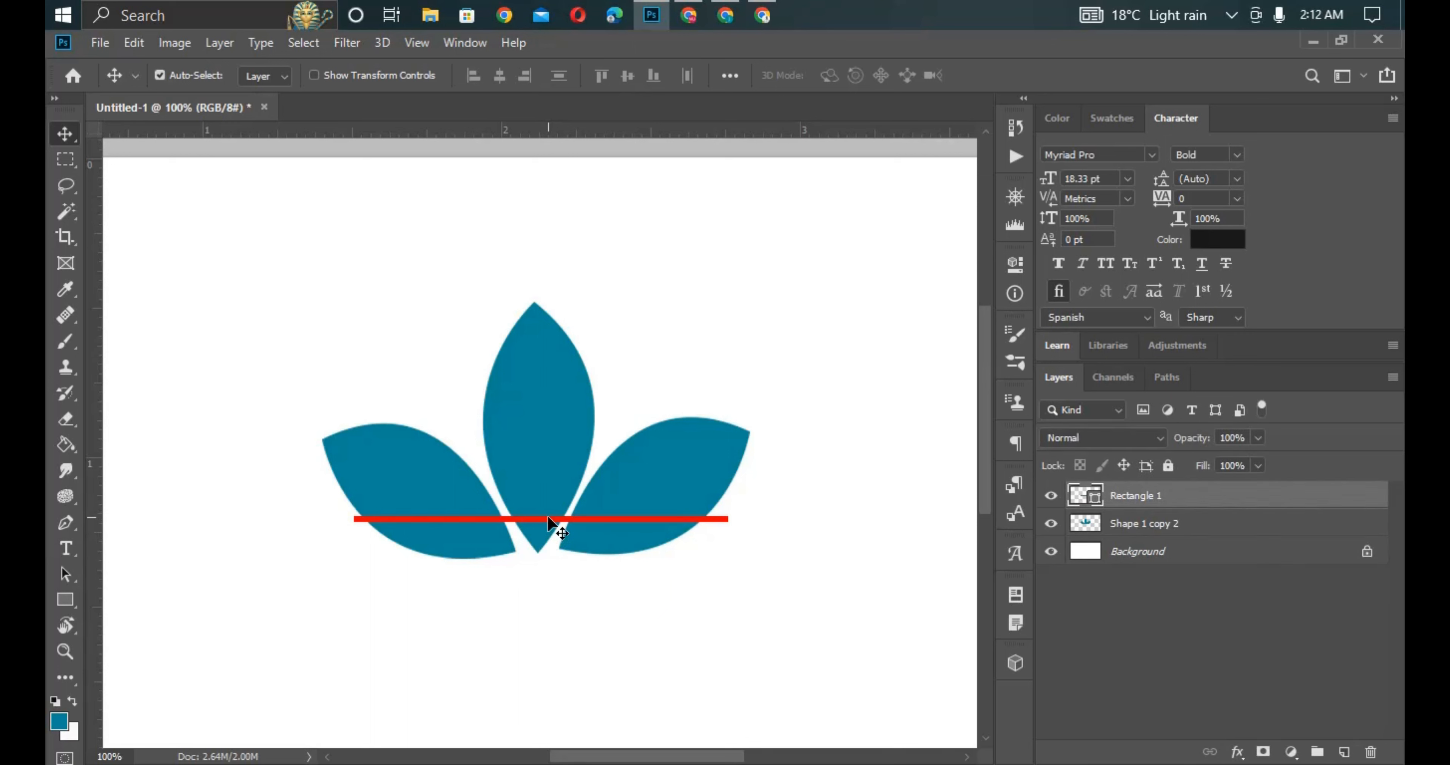
pyautogui.moveTo(549, 521); pyautogui.dragTo(601, 490)
pyautogui.click(574, 515)
pyautogui.click(584, 506)
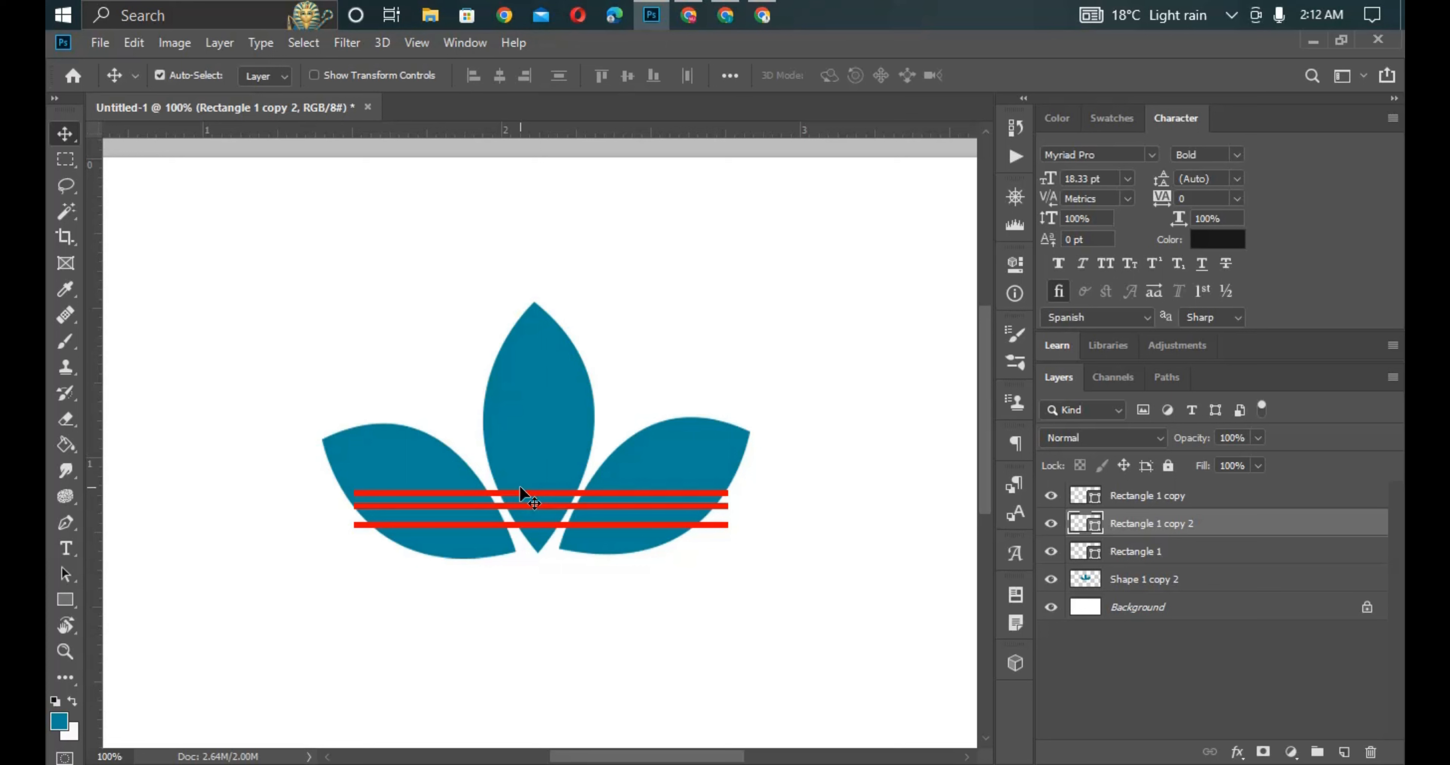
# - Select all three red bars, widen them to about 111% so they span the leaves, and move them down about 5 px
pyautogui.keyDown('shift'); pyautogui.click(518, 507); pyautogui.keyUp('shift')
pyautogui.keyDown('shift'); pyautogui.click(515, 526); pyautogui.keyUp('shift')
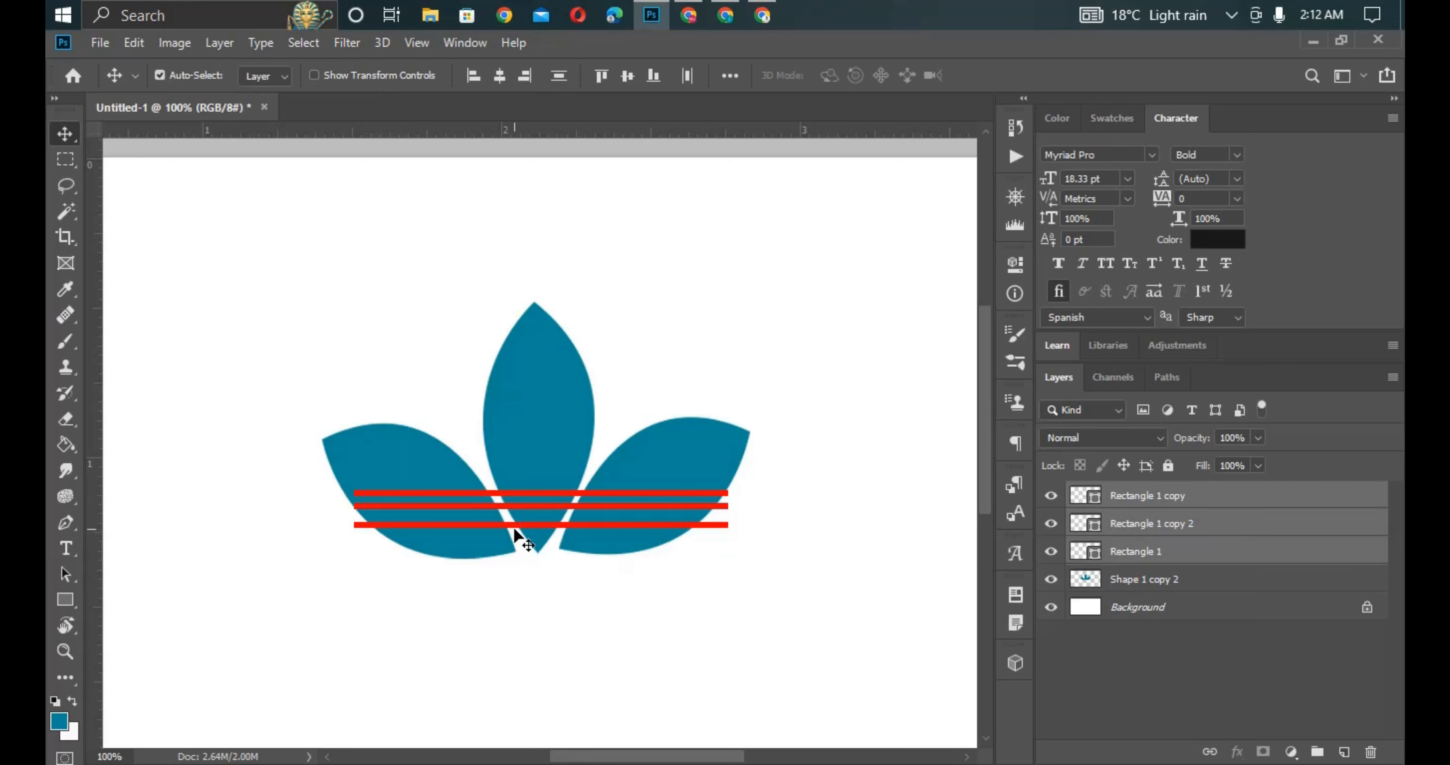
pyautogui.hotkey('ctrl', 't')
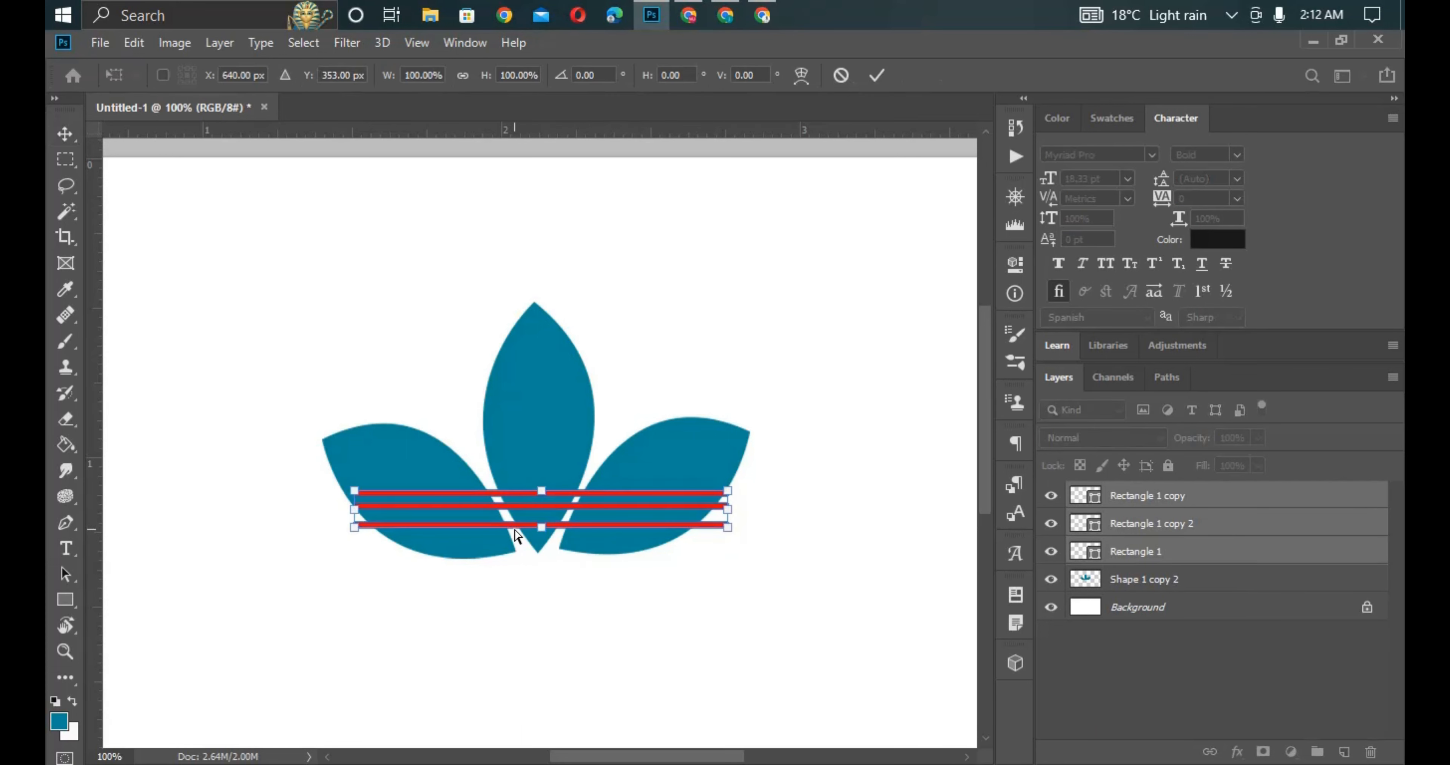
pyautogui.moveTo(350, 506); pyautogui.dragTo(319, 508)
pyautogui.moveTo(730, 513); pyautogui.dragTo(737, 512)
pyautogui.press('Down')
pyautogui.press('Down')
pyautogui.press('Down')
pyautogui.press('Down')
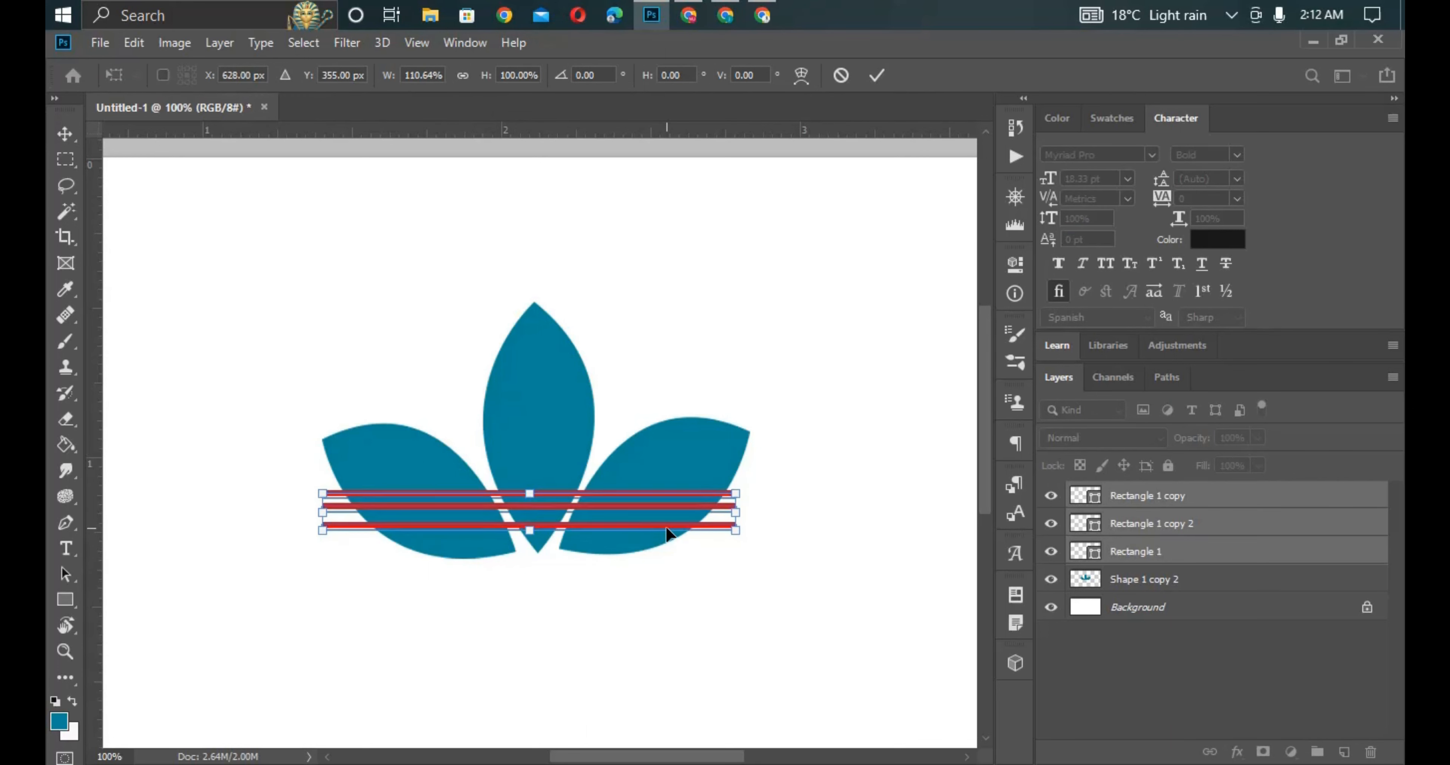
pyautogui.press('Down')
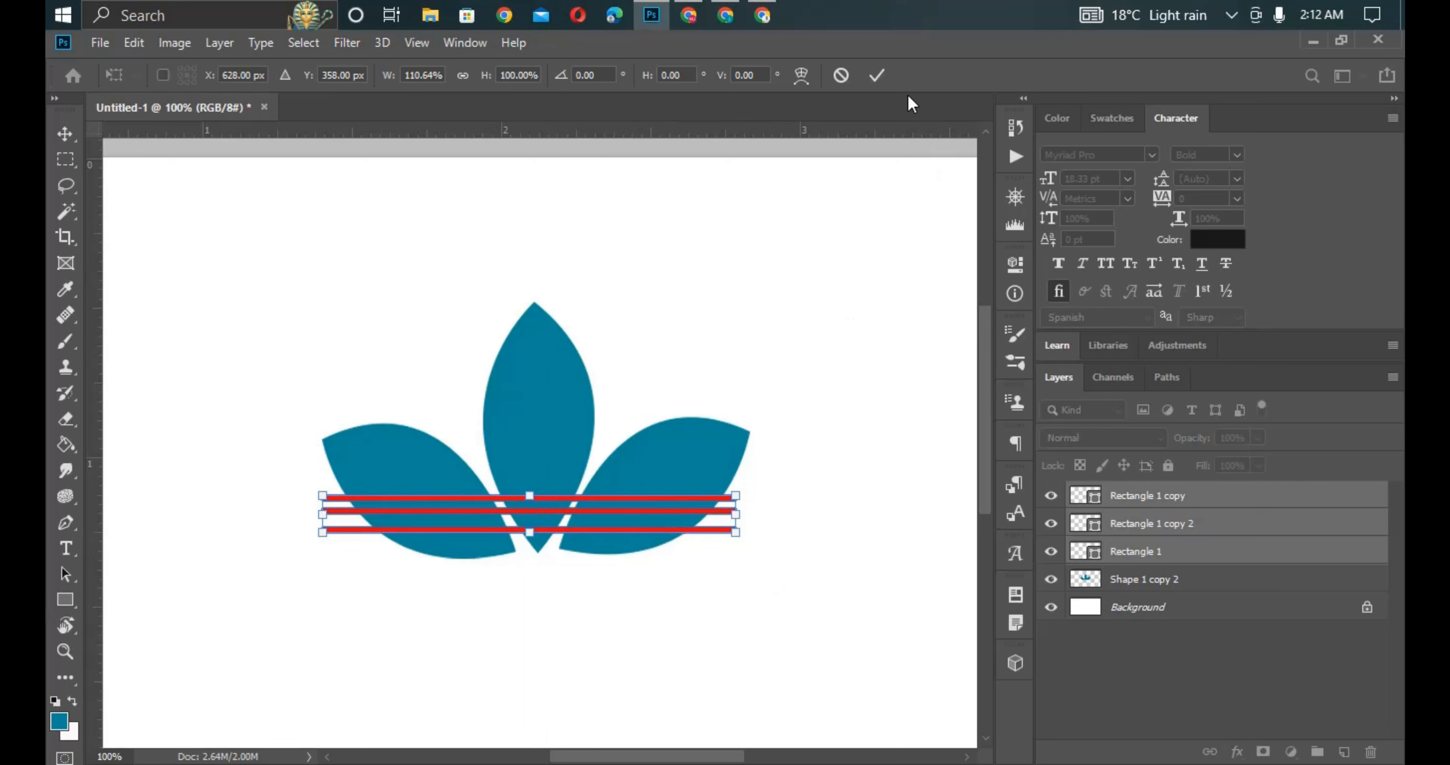
pyautogui.click(877, 76)
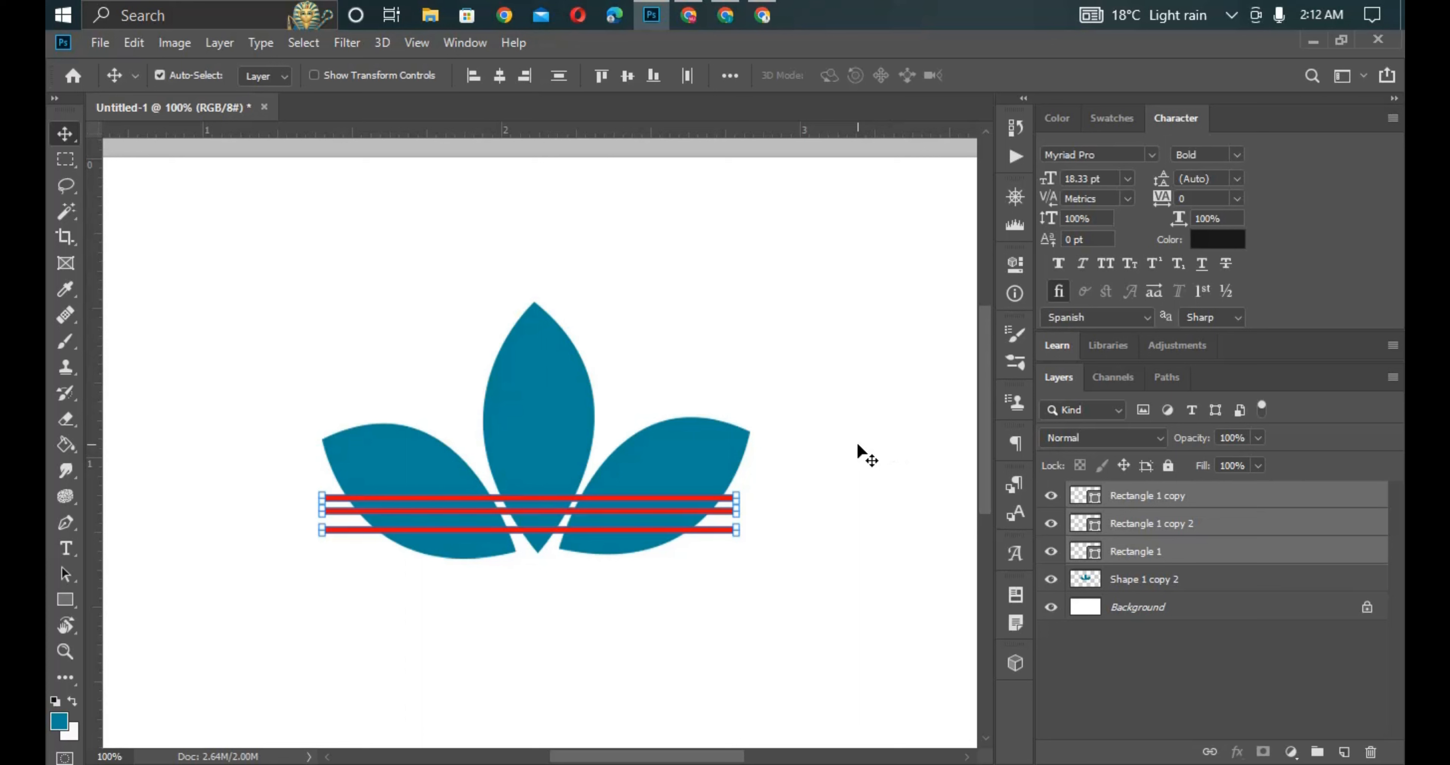
# - Rasterize the three red bar layers and clear the layer selection
pyautogui.rightClick(1196, 556)
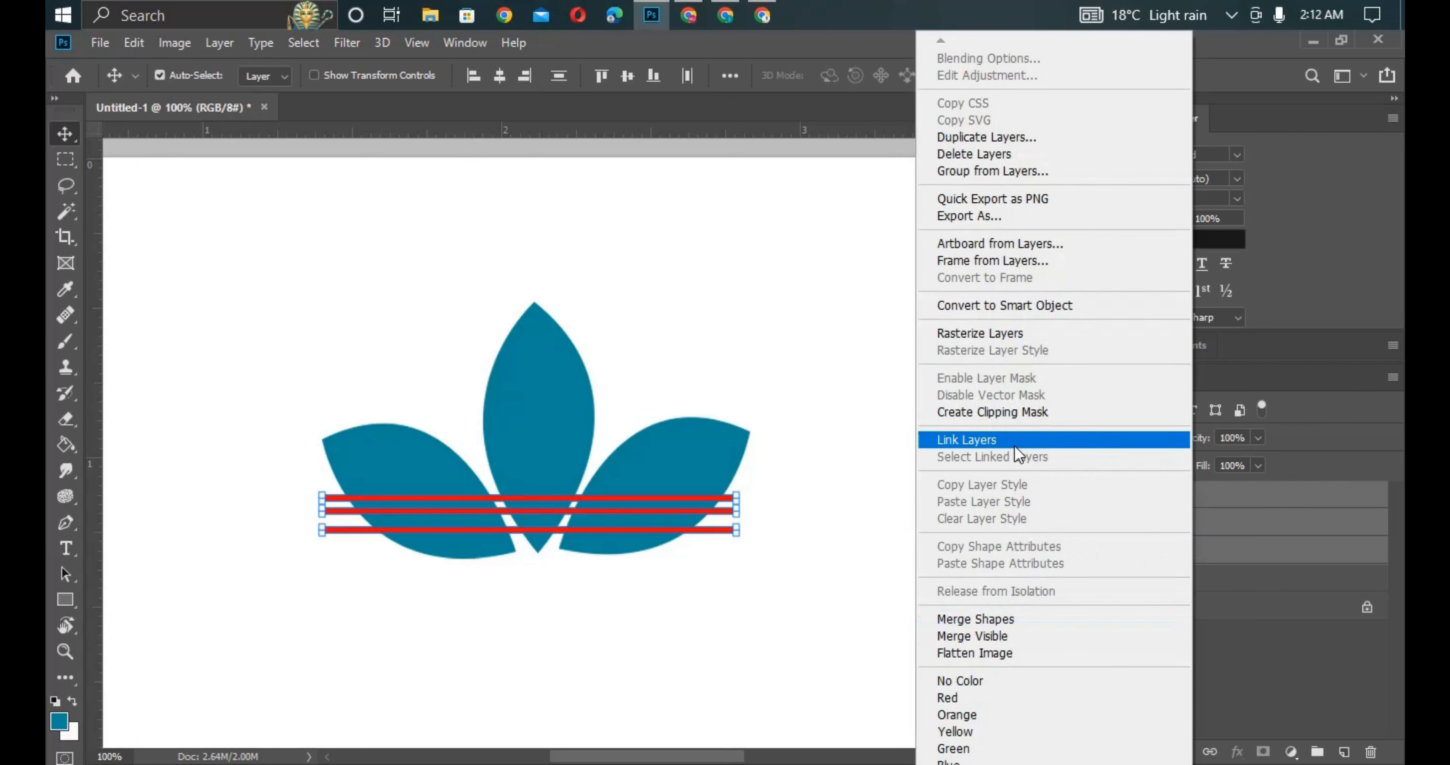
pyautogui.click(986, 334)
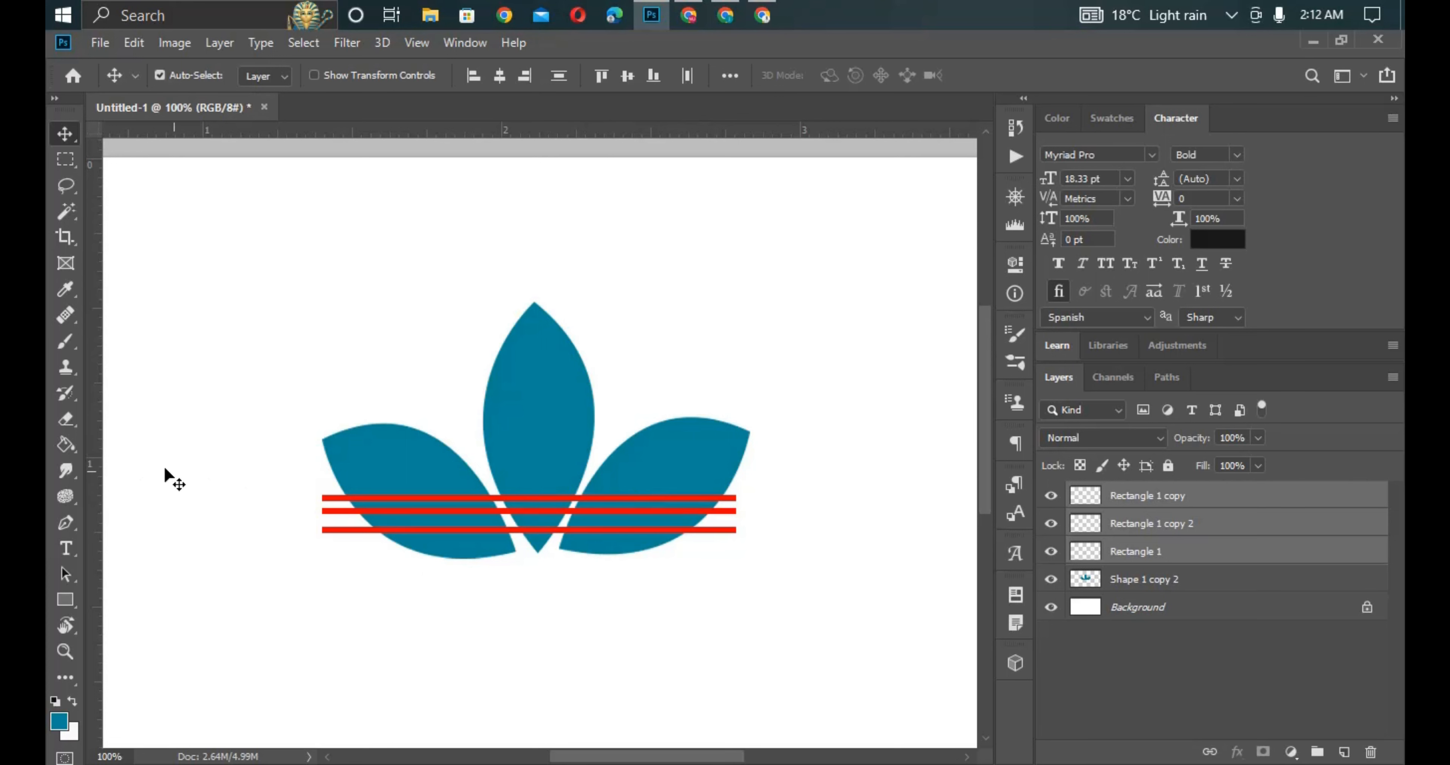
pyautogui.click(66, 212)
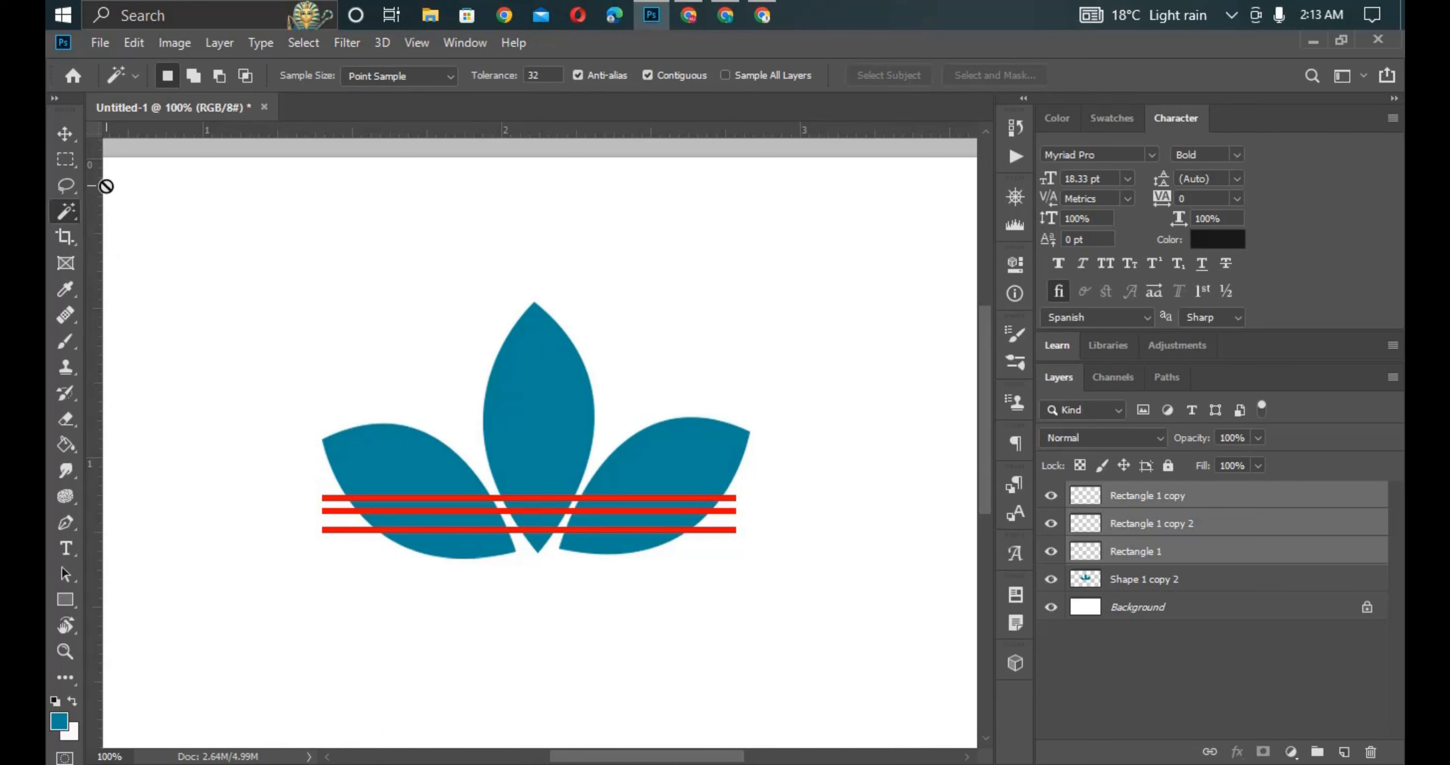
pyautogui.click(64, 133)
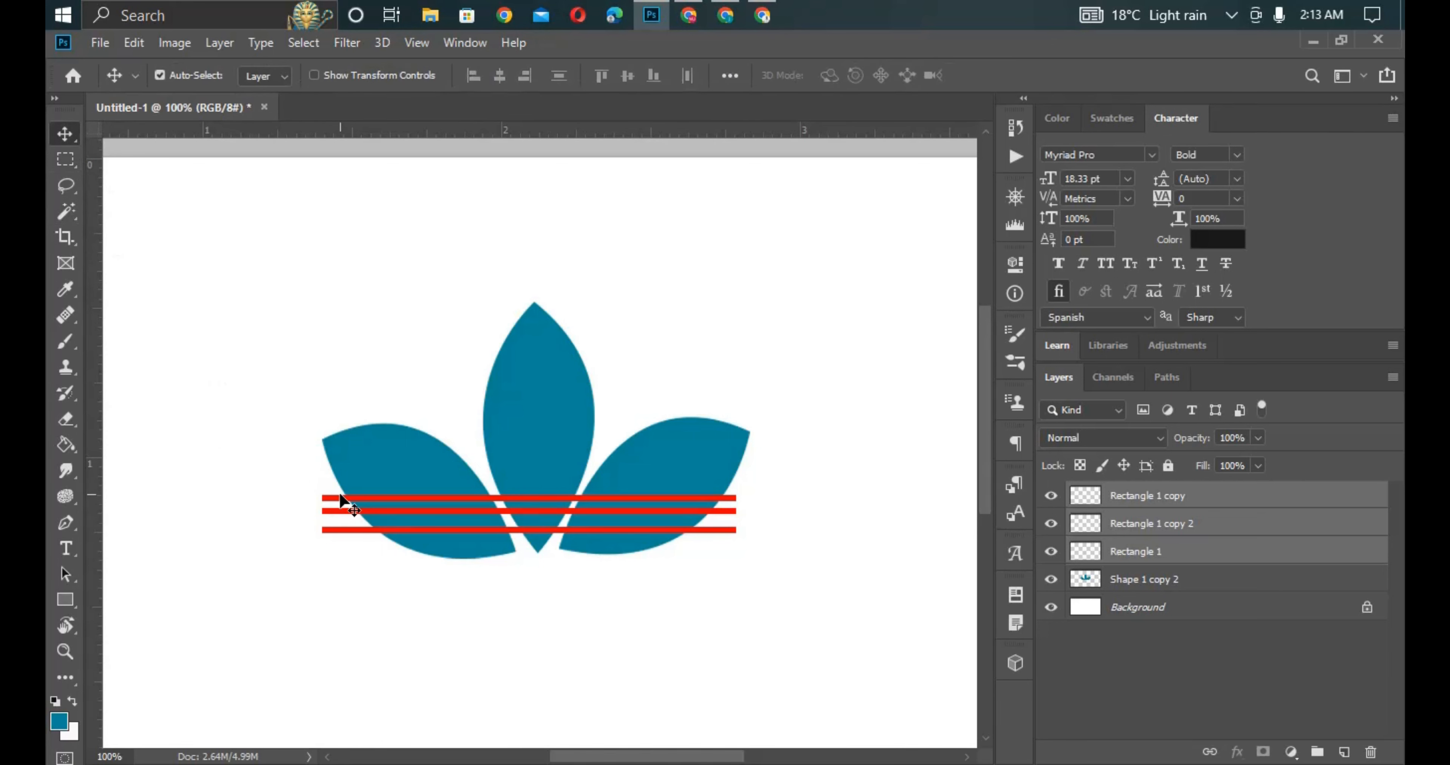
pyautogui.click(272, 502)
# - Cut the top red bar's shape out of the merged leaves using a Magic Wand selection, and delete that bar
pyautogui.click(342, 510)
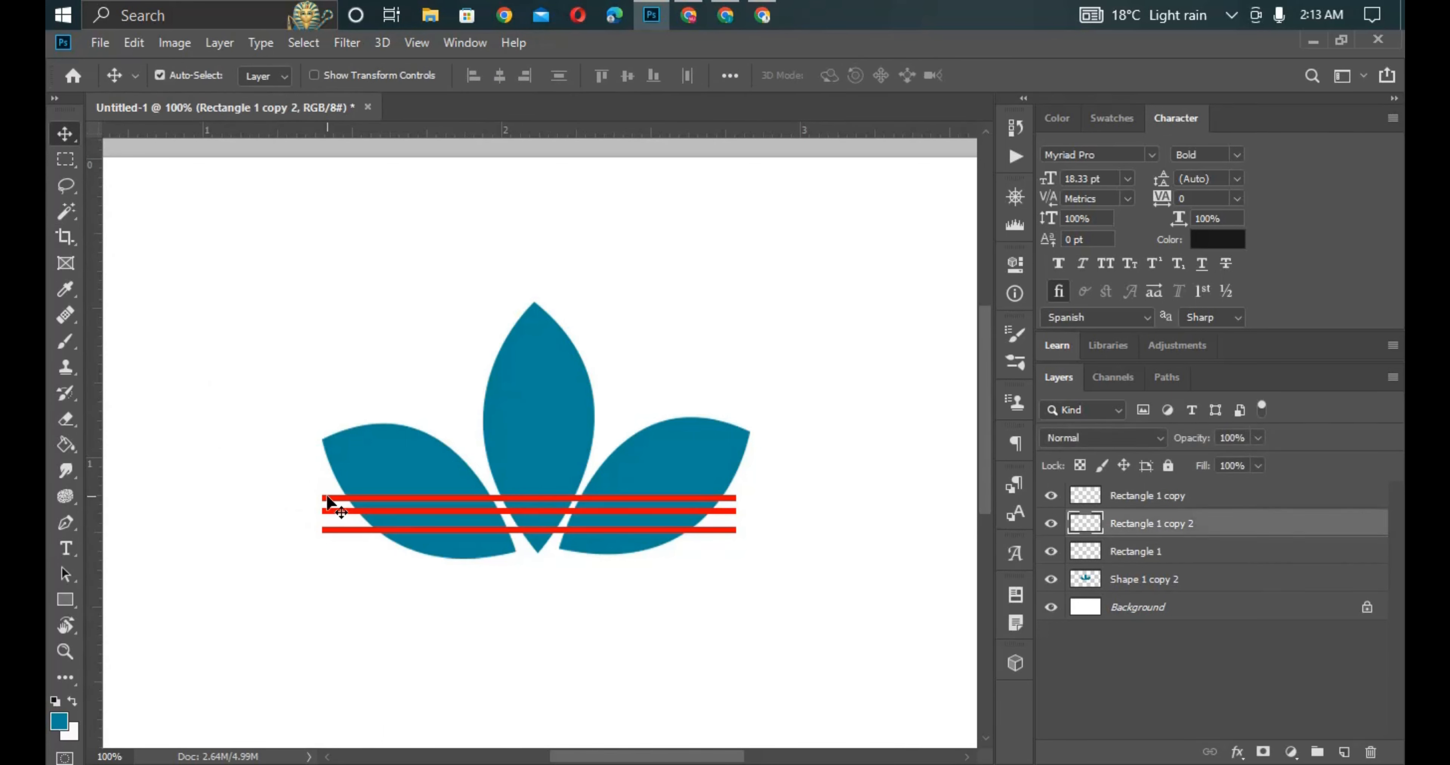
pyautogui.click(66, 212)
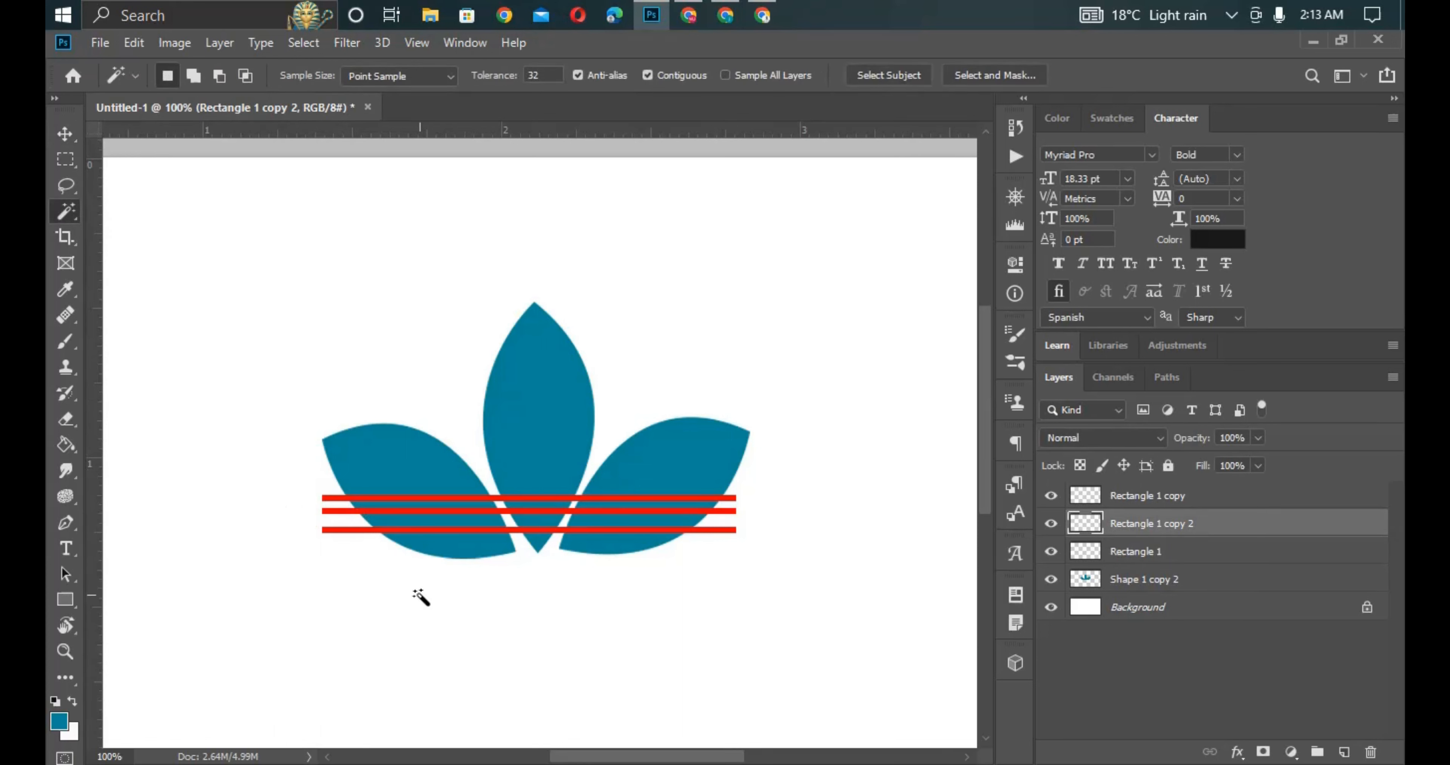
pyautogui.click(329, 498)
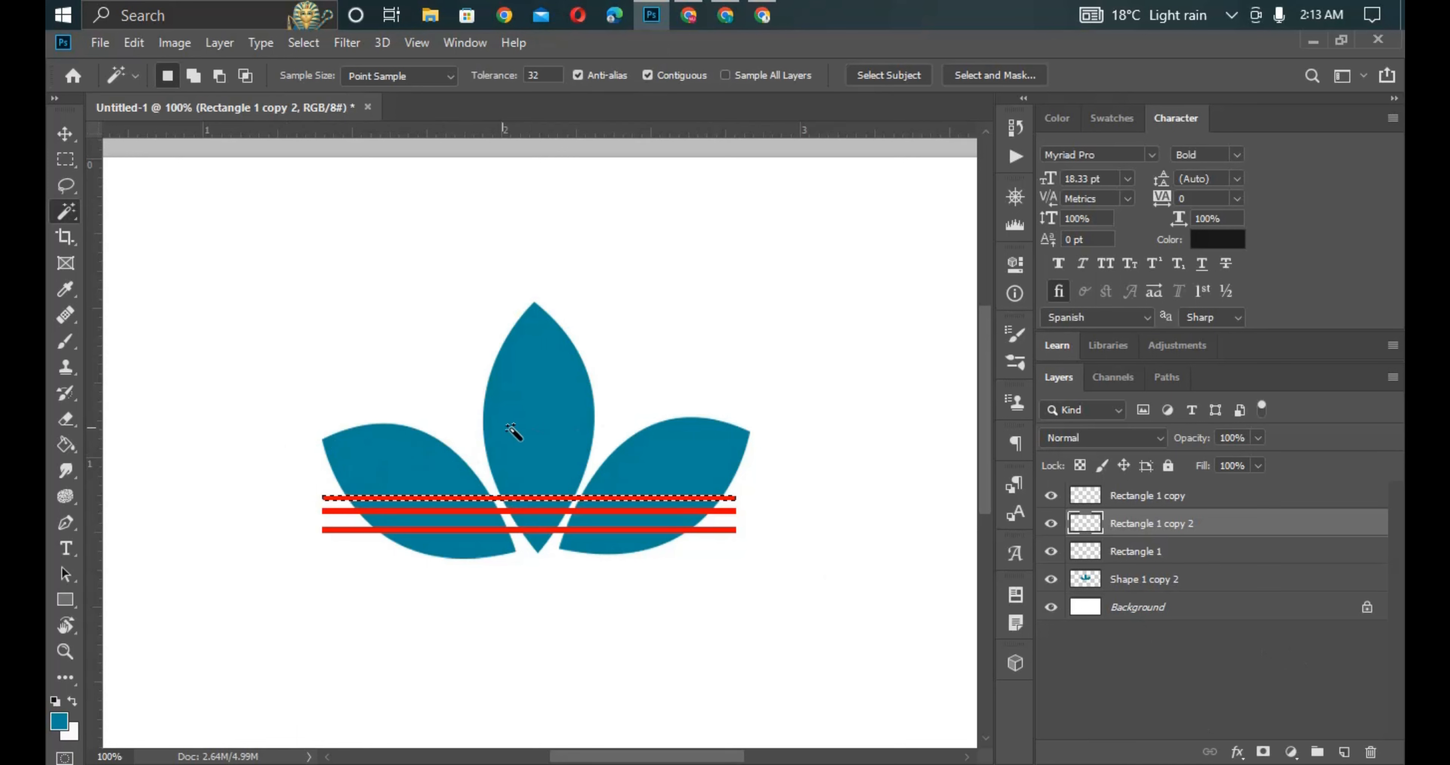
pyautogui.click(66, 133)
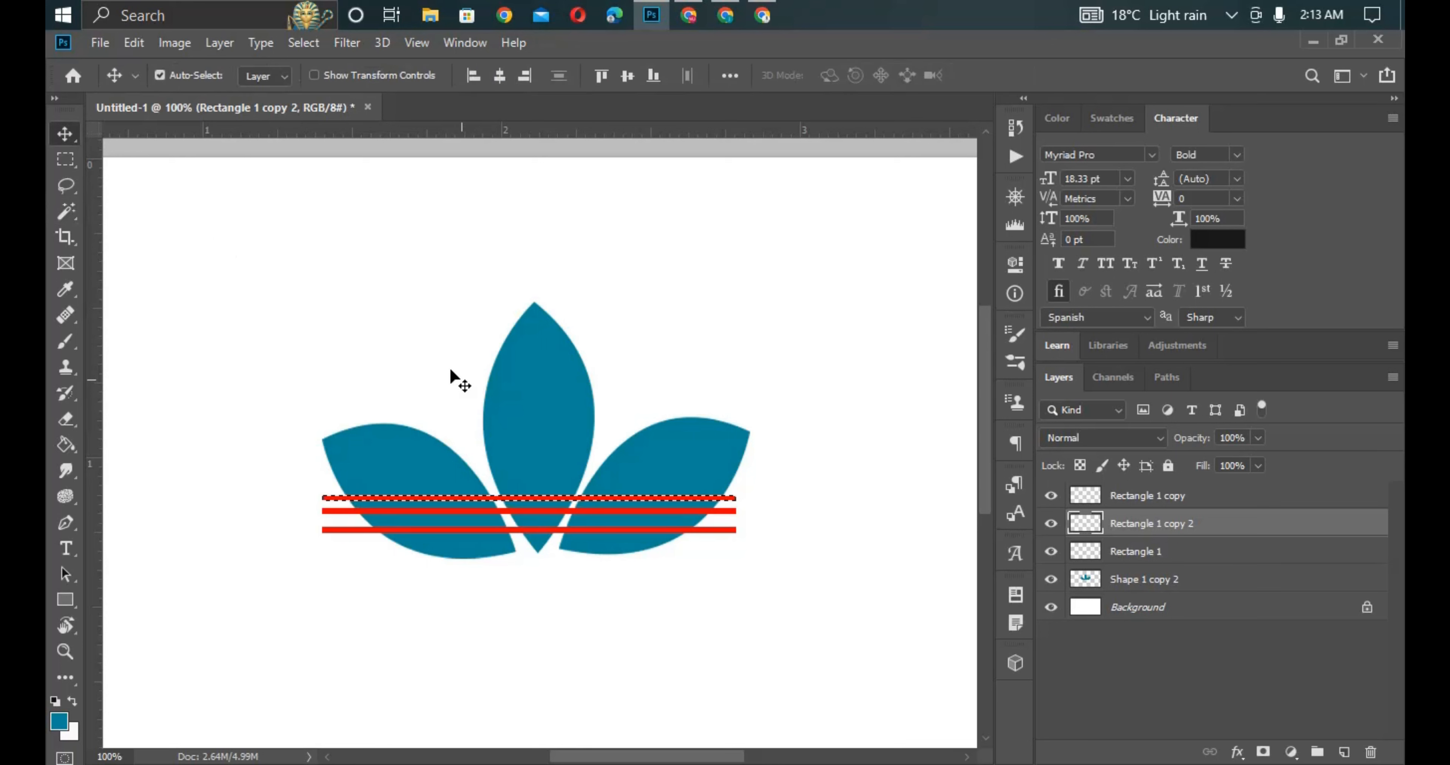
pyautogui.click(519, 391)
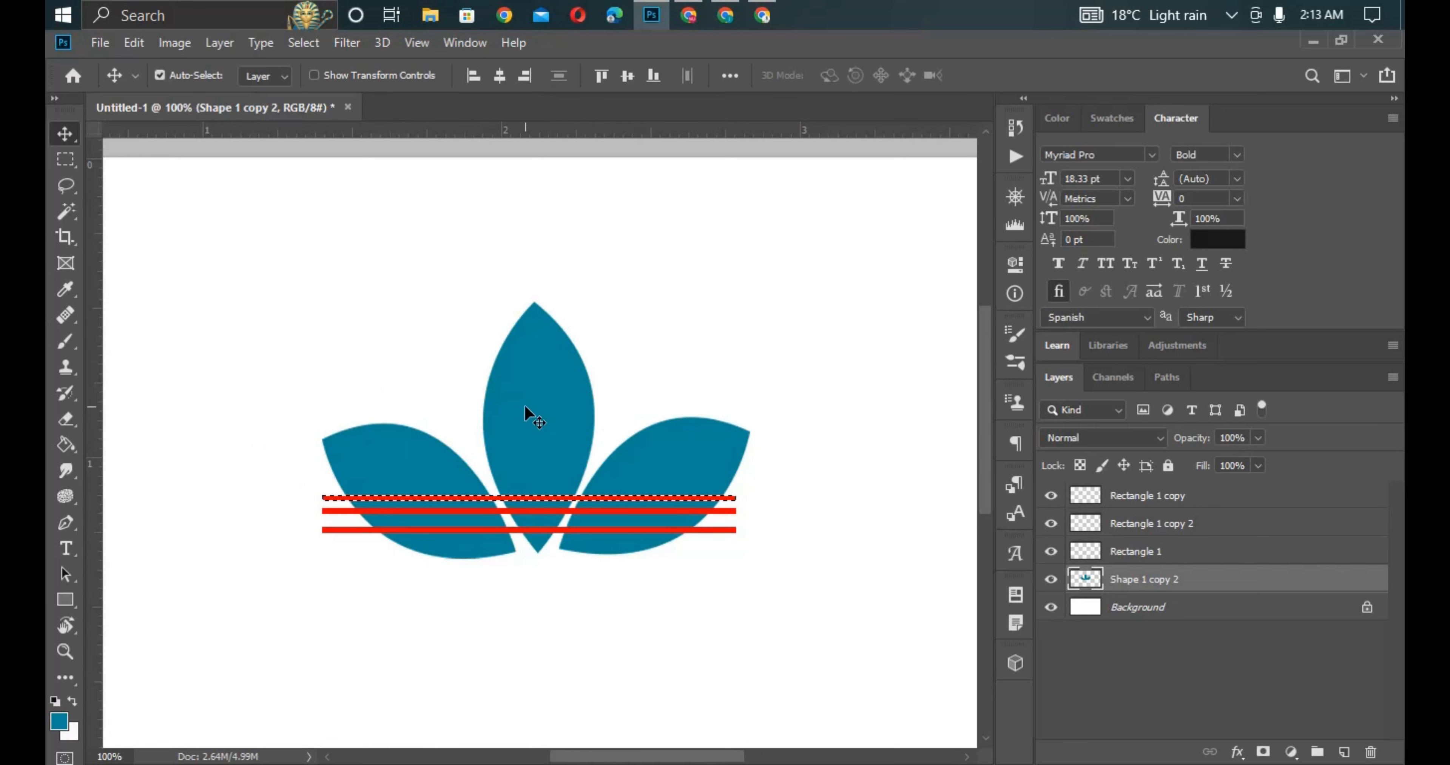
pyautogui.press('ctrl')
pyautogui.hotkey('ctrl', 'd')
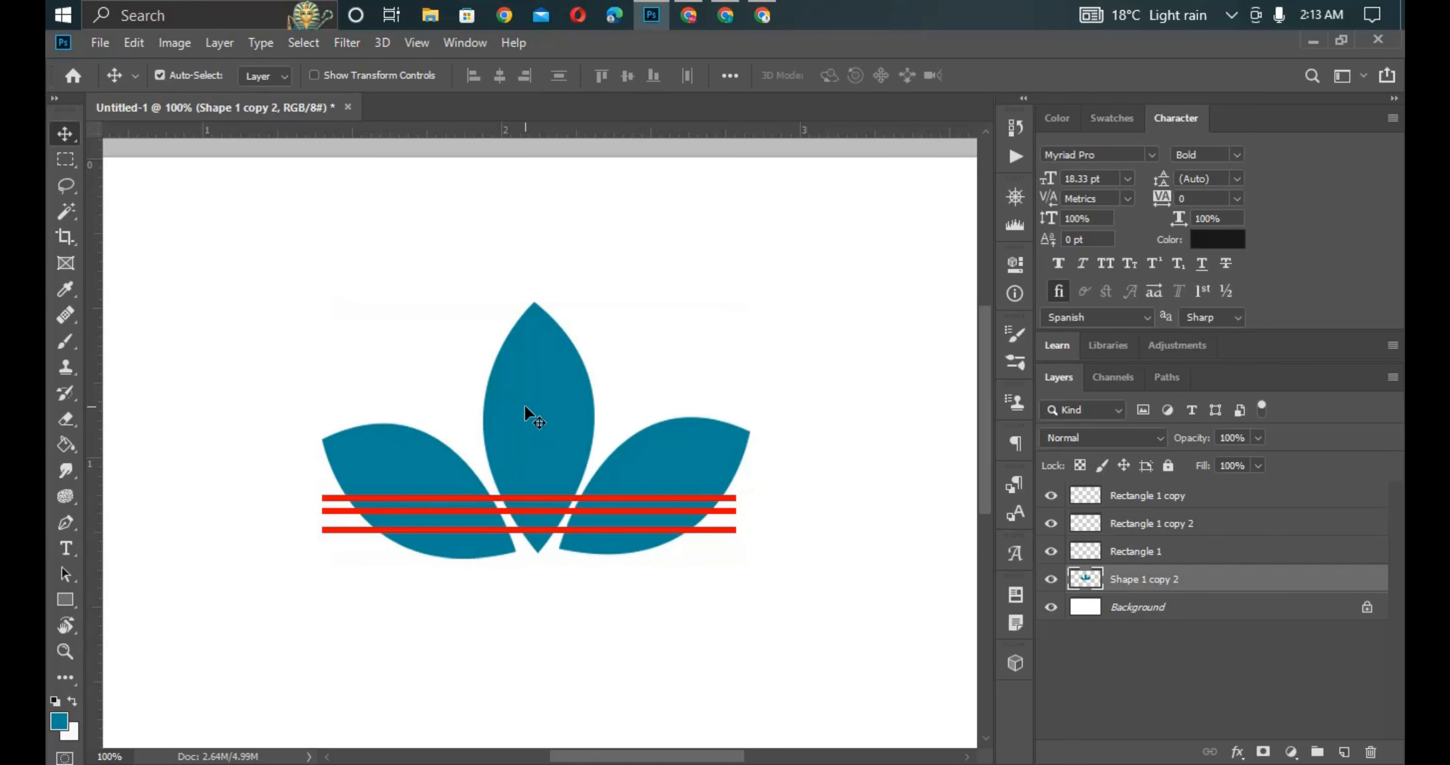
pyautogui.click(477, 497)
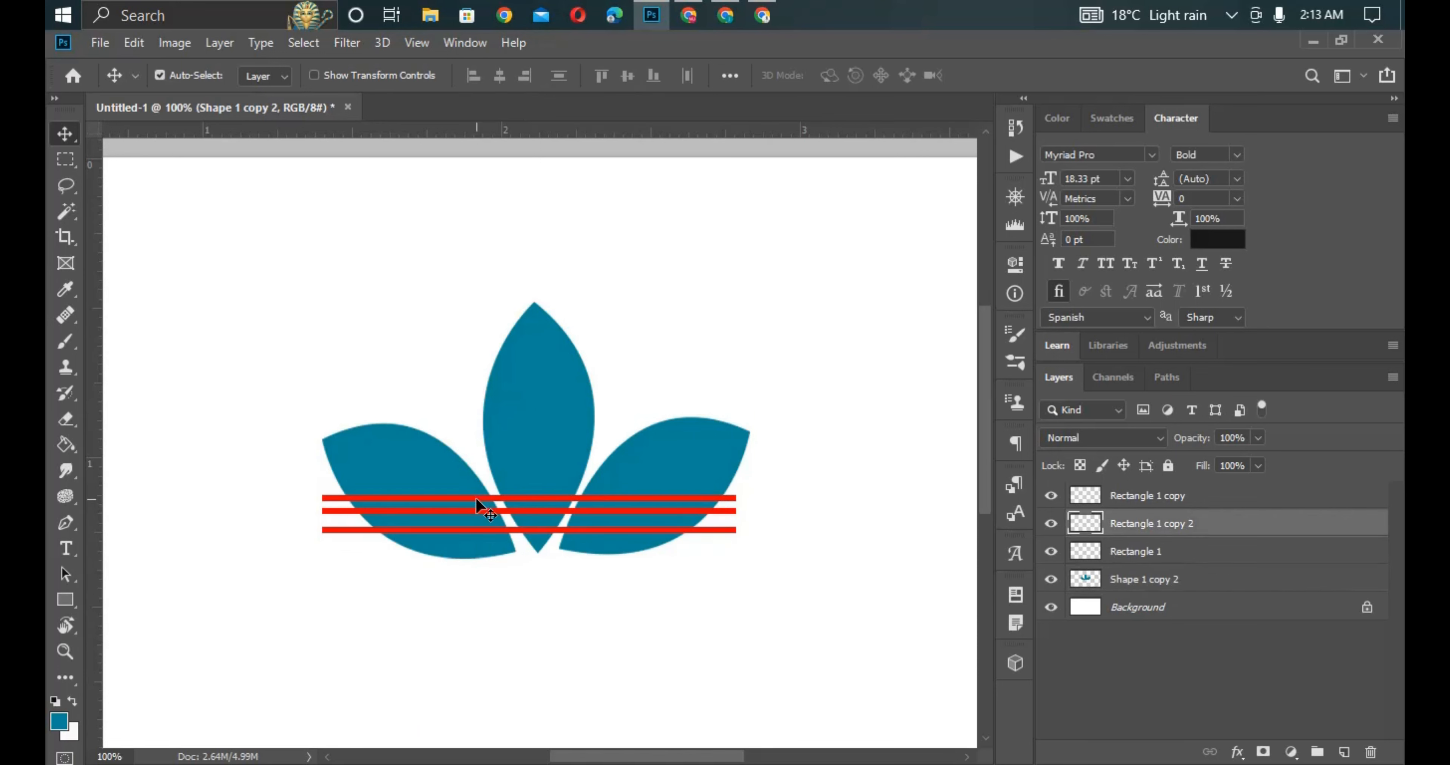
pyautogui.press('Delete')
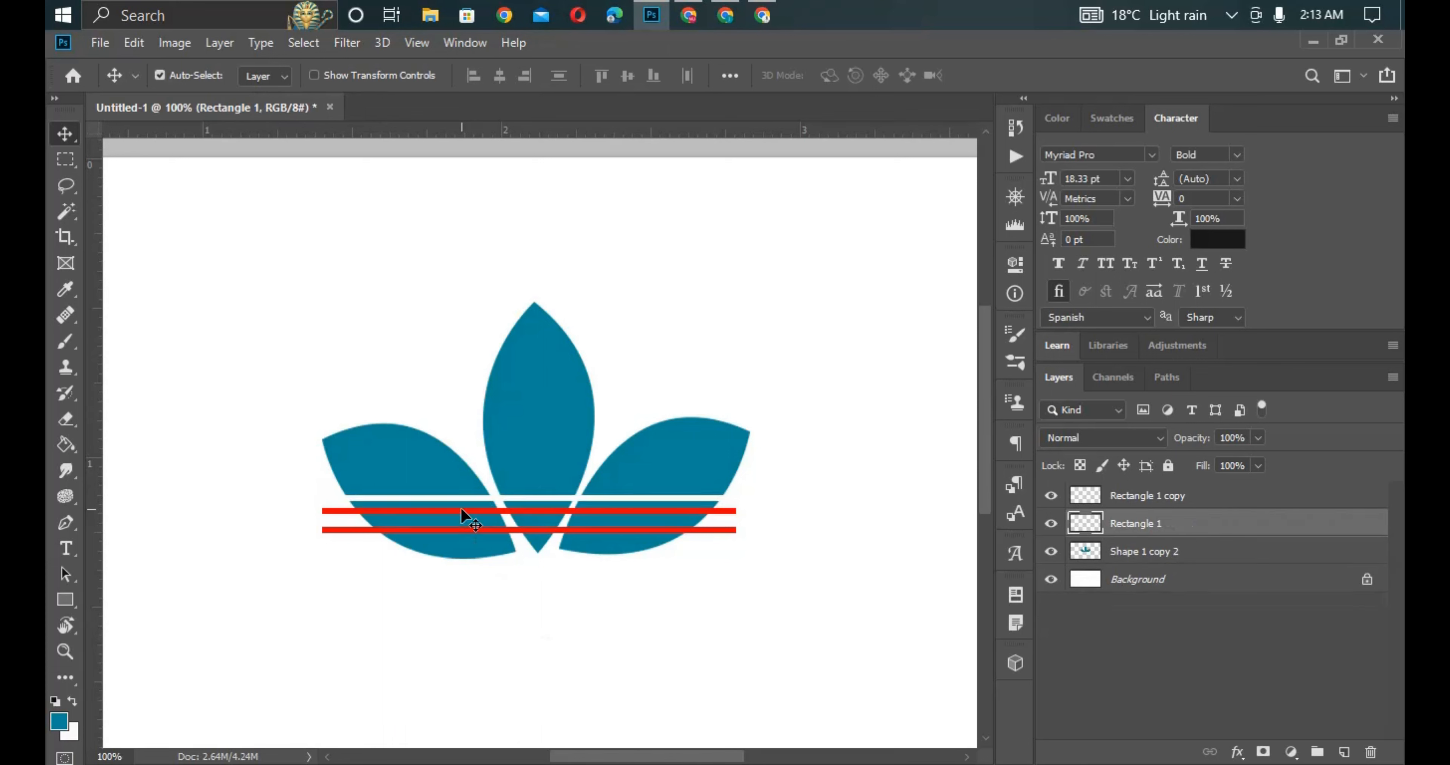
# - Cut the middle red bar's shape out of the leaves using a Magic Wand selection, and delete that bar
pyautogui.click(461, 510)
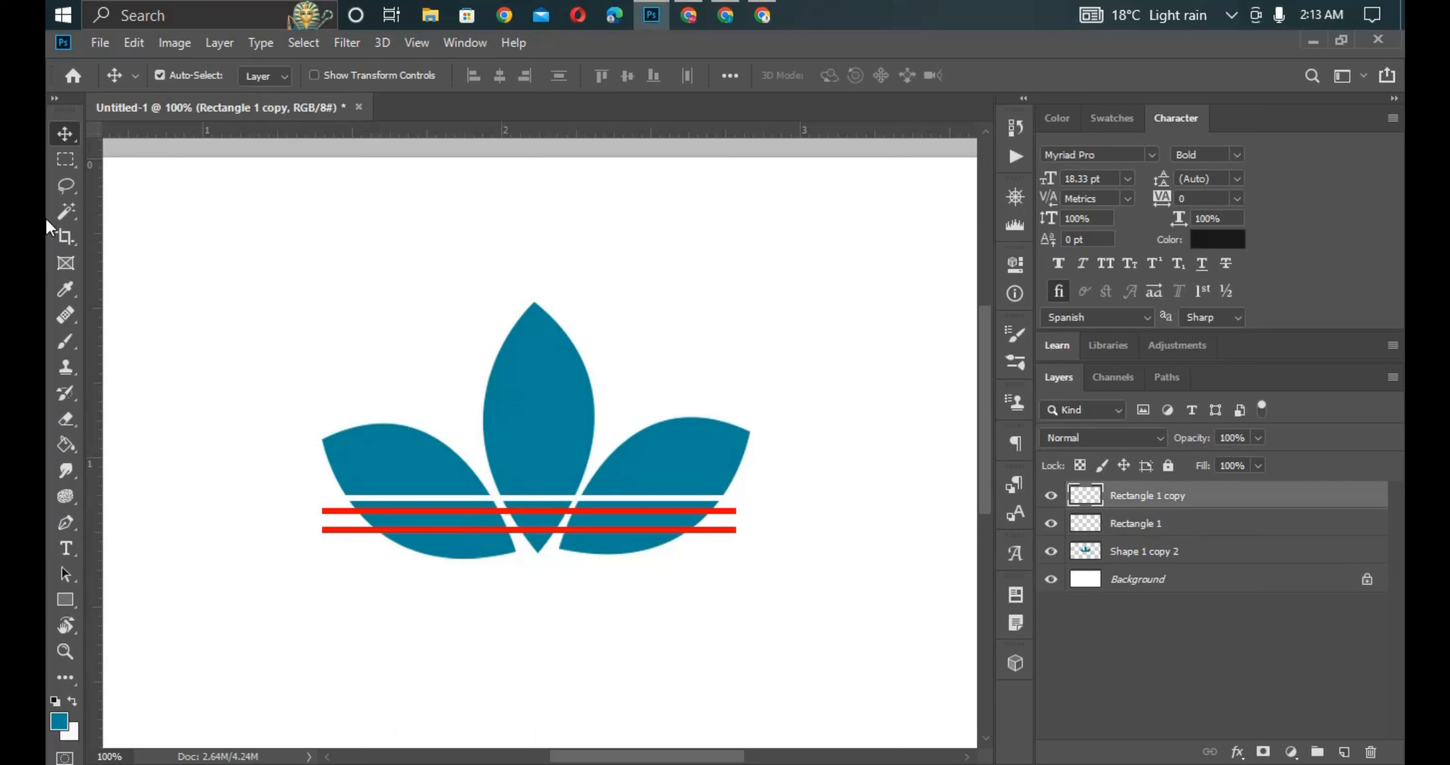
pyautogui.click(62, 213)
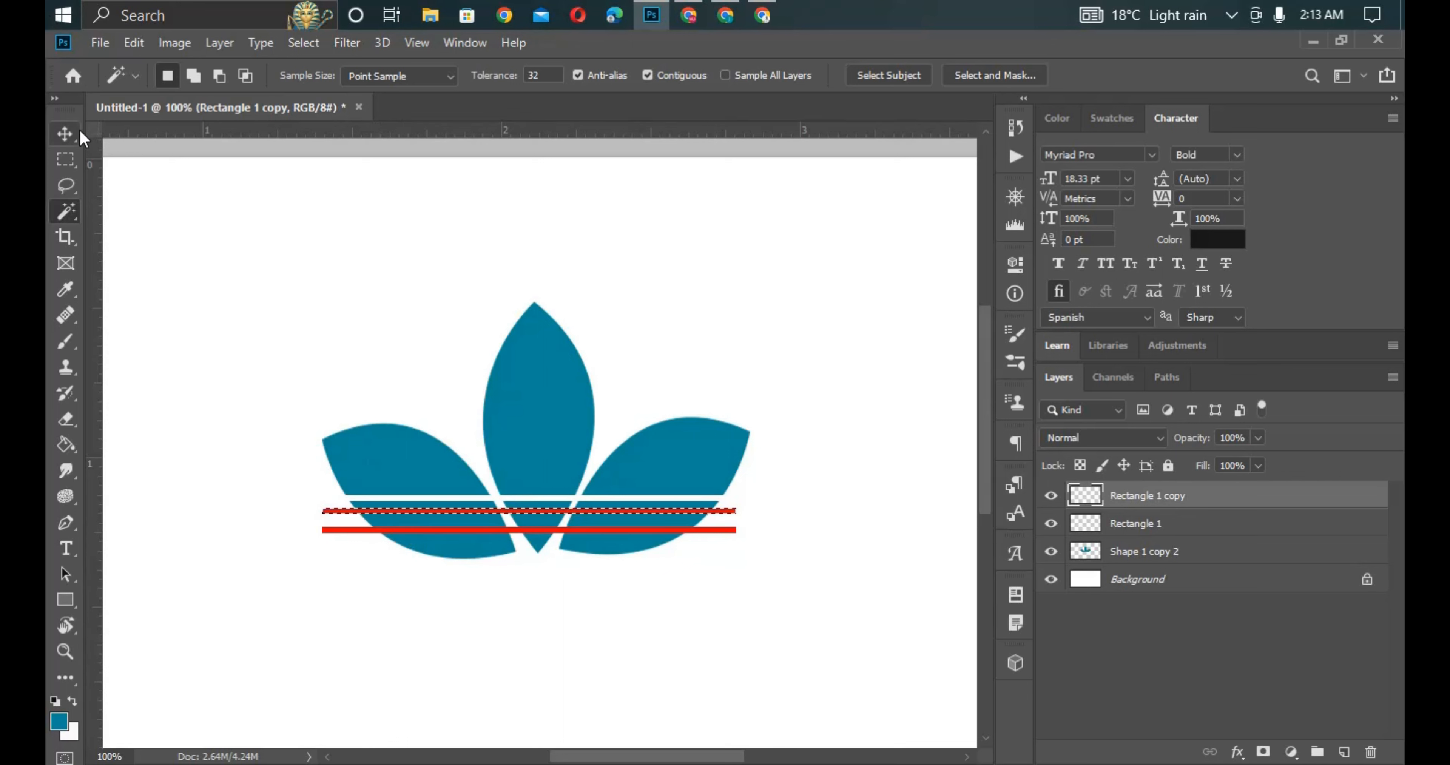
pyautogui.click(66, 133)
pyautogui.click(540, 428)
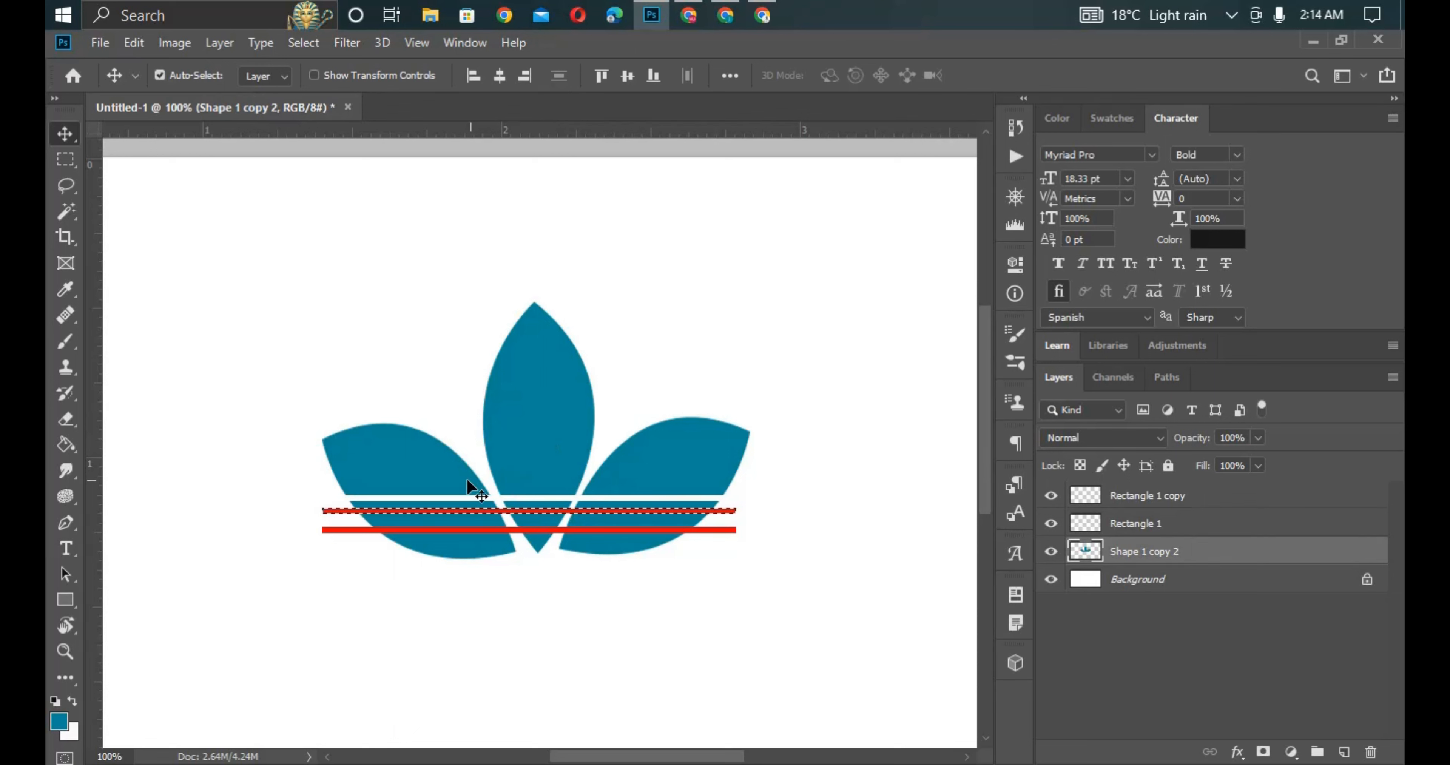
pyautogui.hotkey('ctrl', 'd')
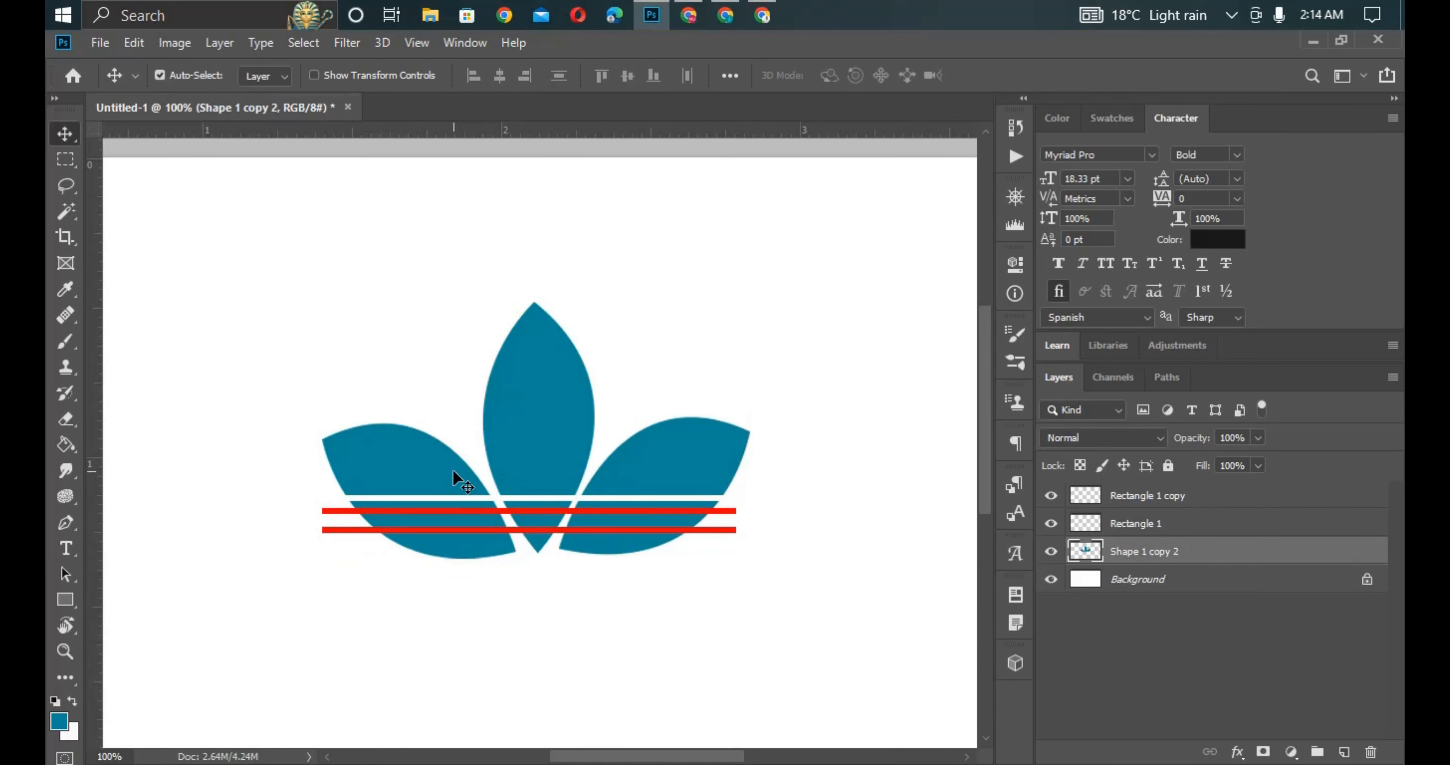
pyautogui.click(340, 514)
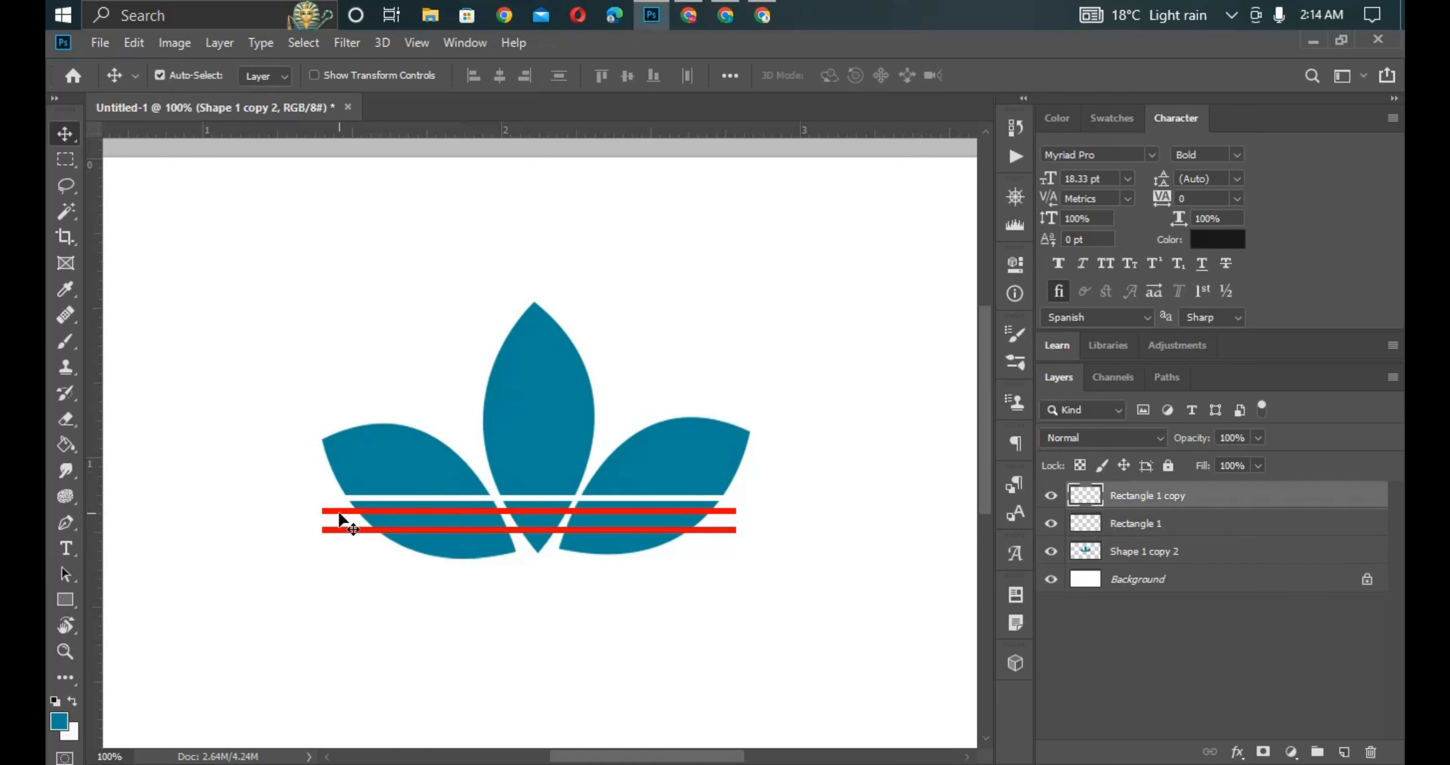
pyautogui.press('Delete')
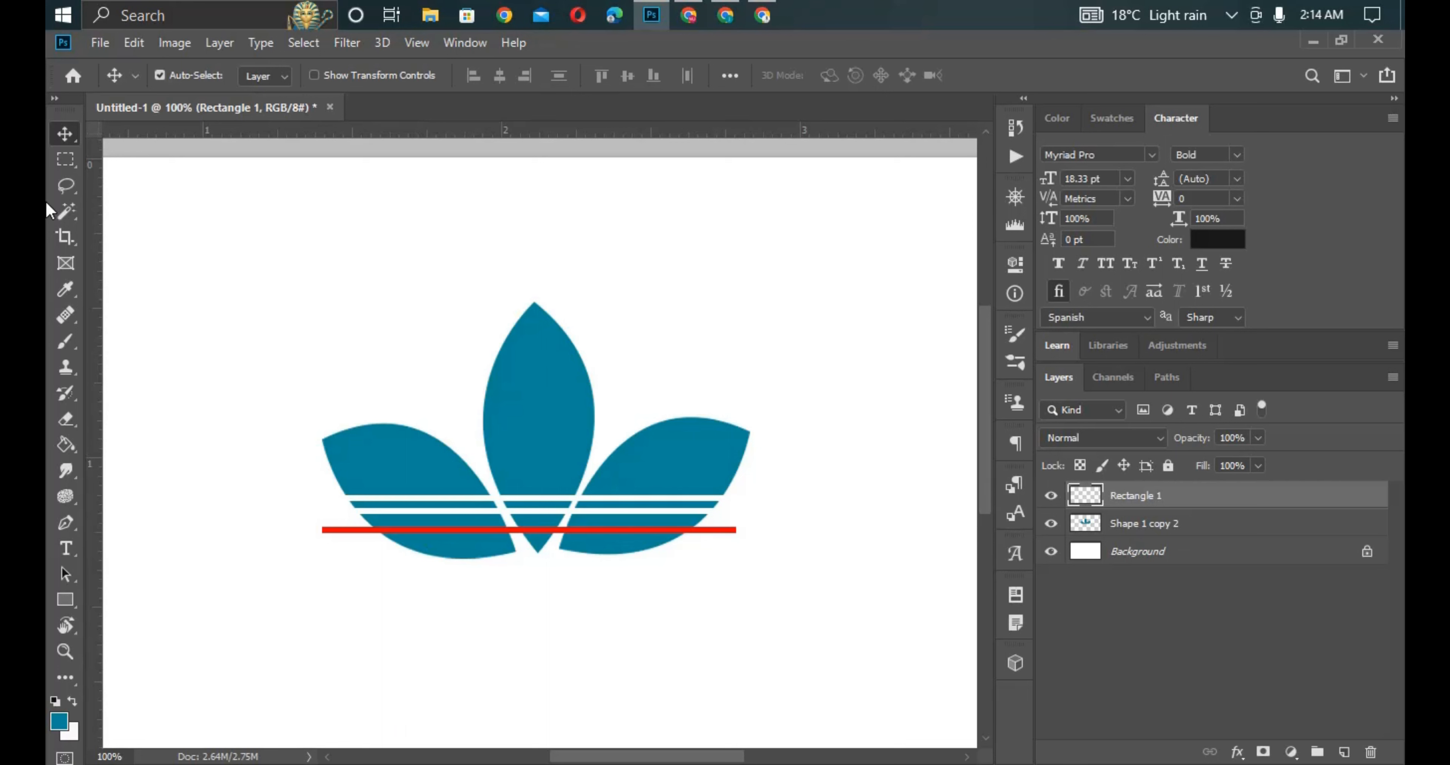
# - Cut the remaining red bar's shape out of the leaves using a Magic Wand selection, and delete that bar
pyautogui.click(56, 213)
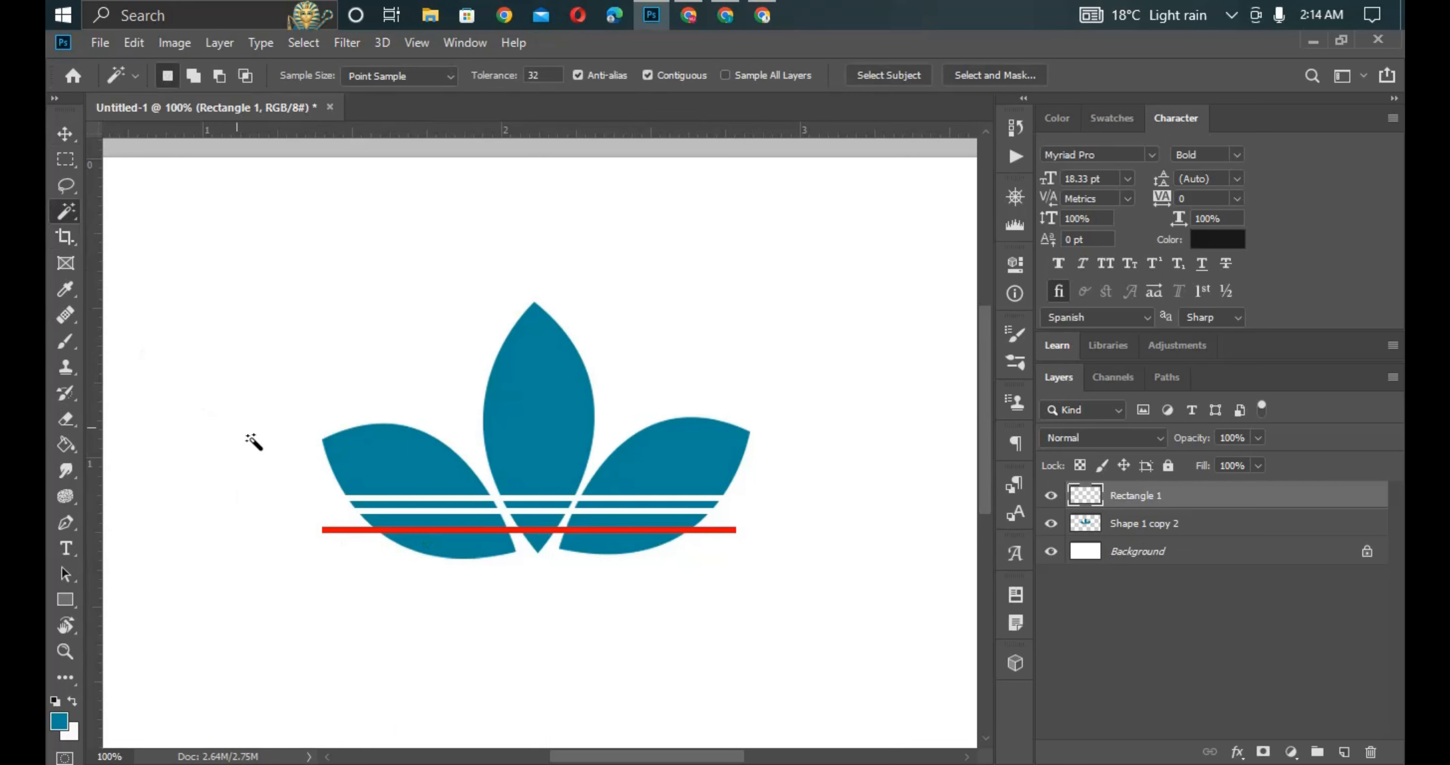
pyautogui.click(345, 532)
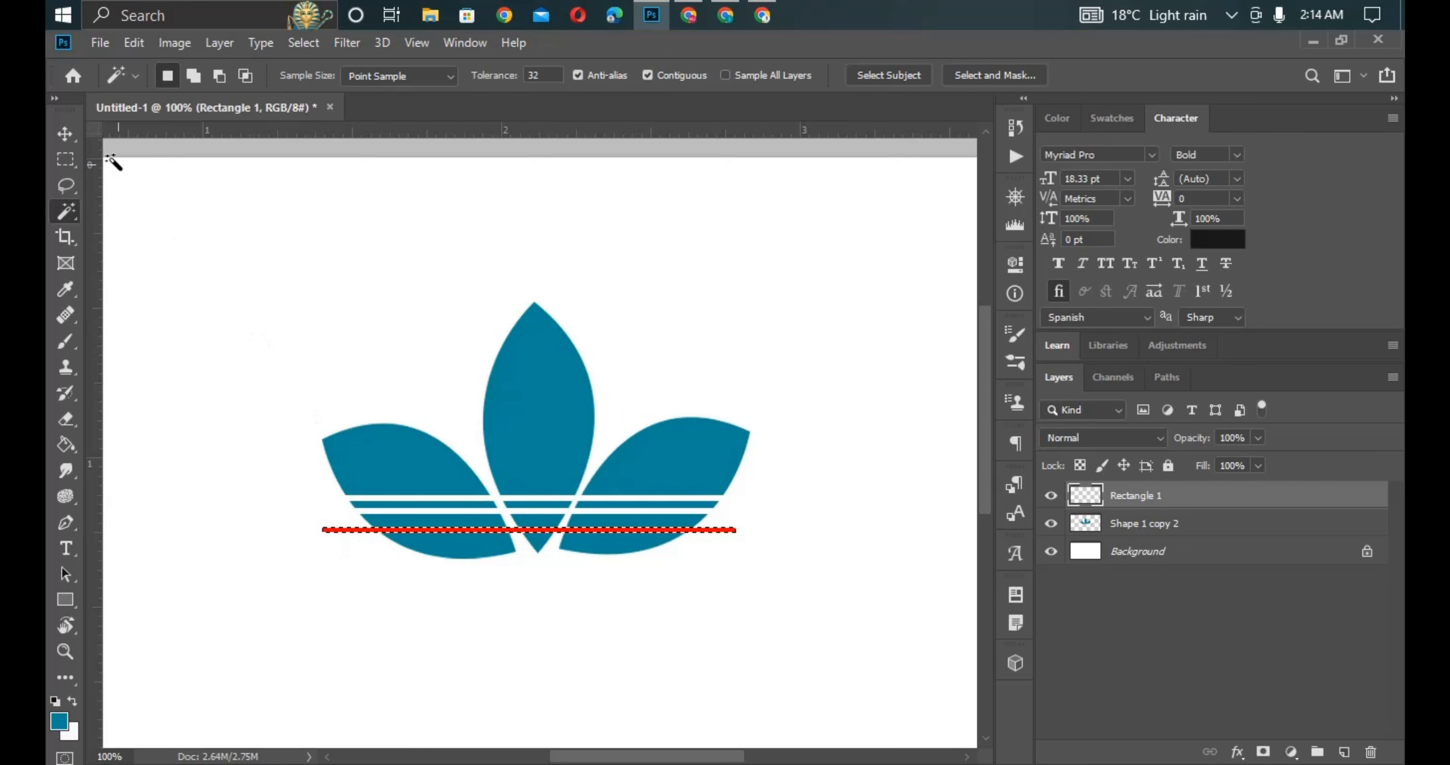
pyautogui.press('v')
pyautogui.click(510, 377)
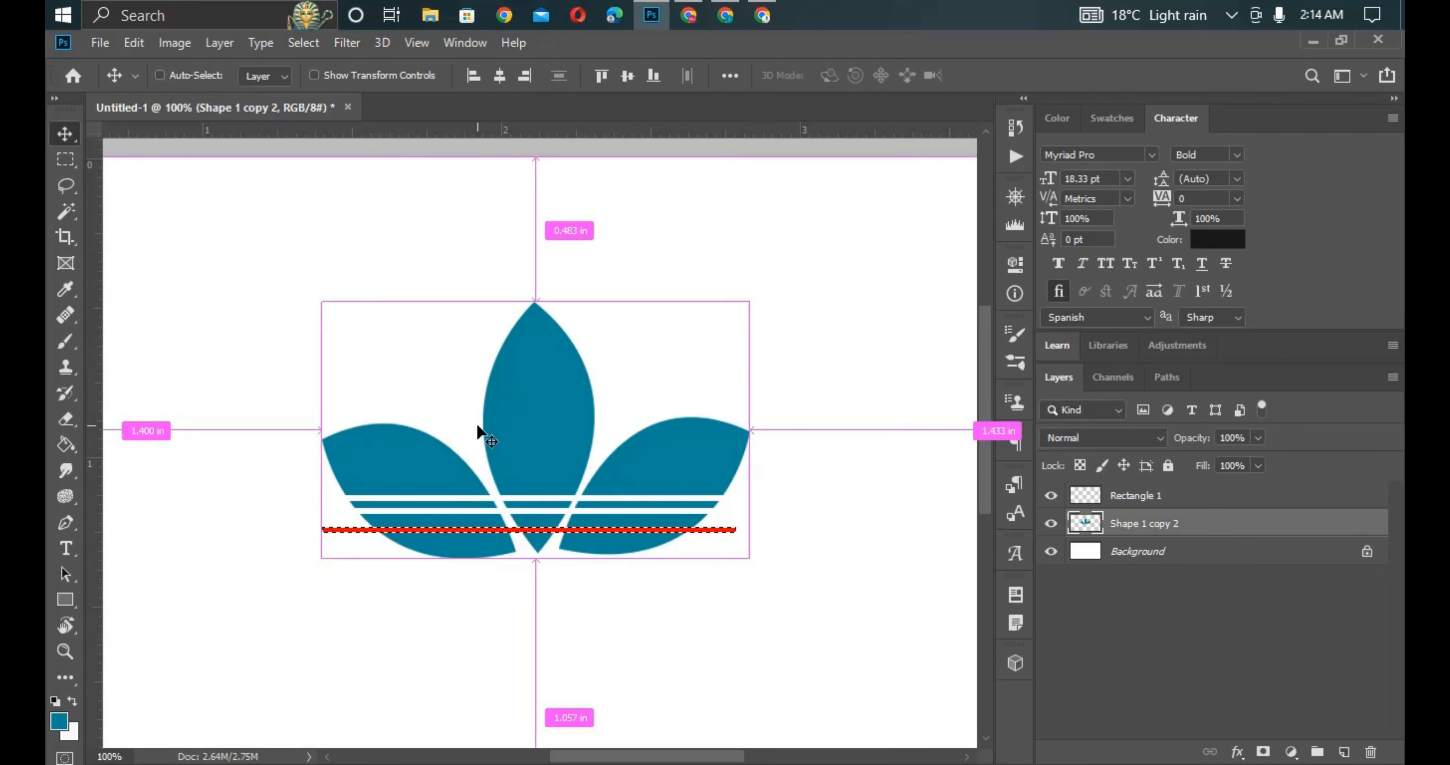
pyautogui.hotkey('ctrl', 'd')
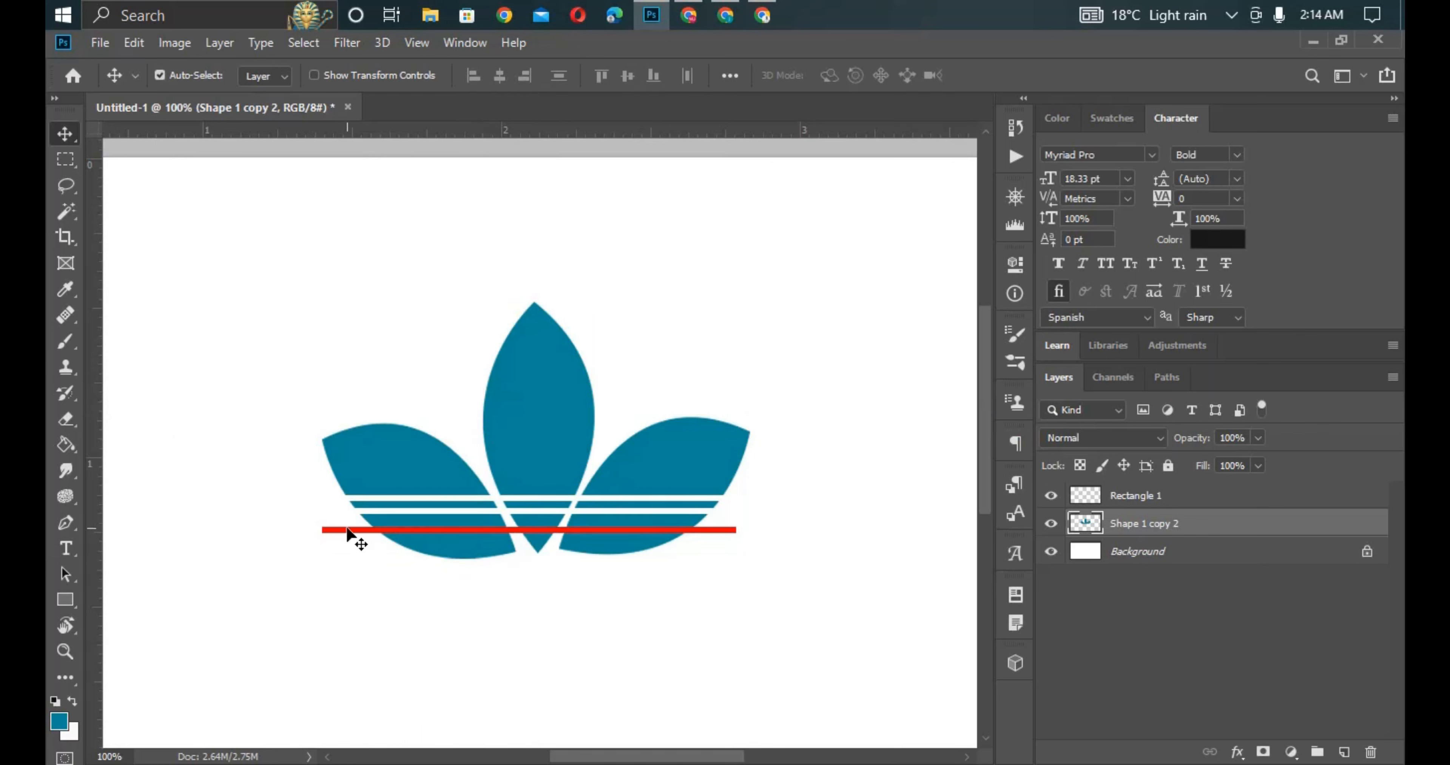
pyautogui.click(347, 528)
pyautogui.press('Delete')
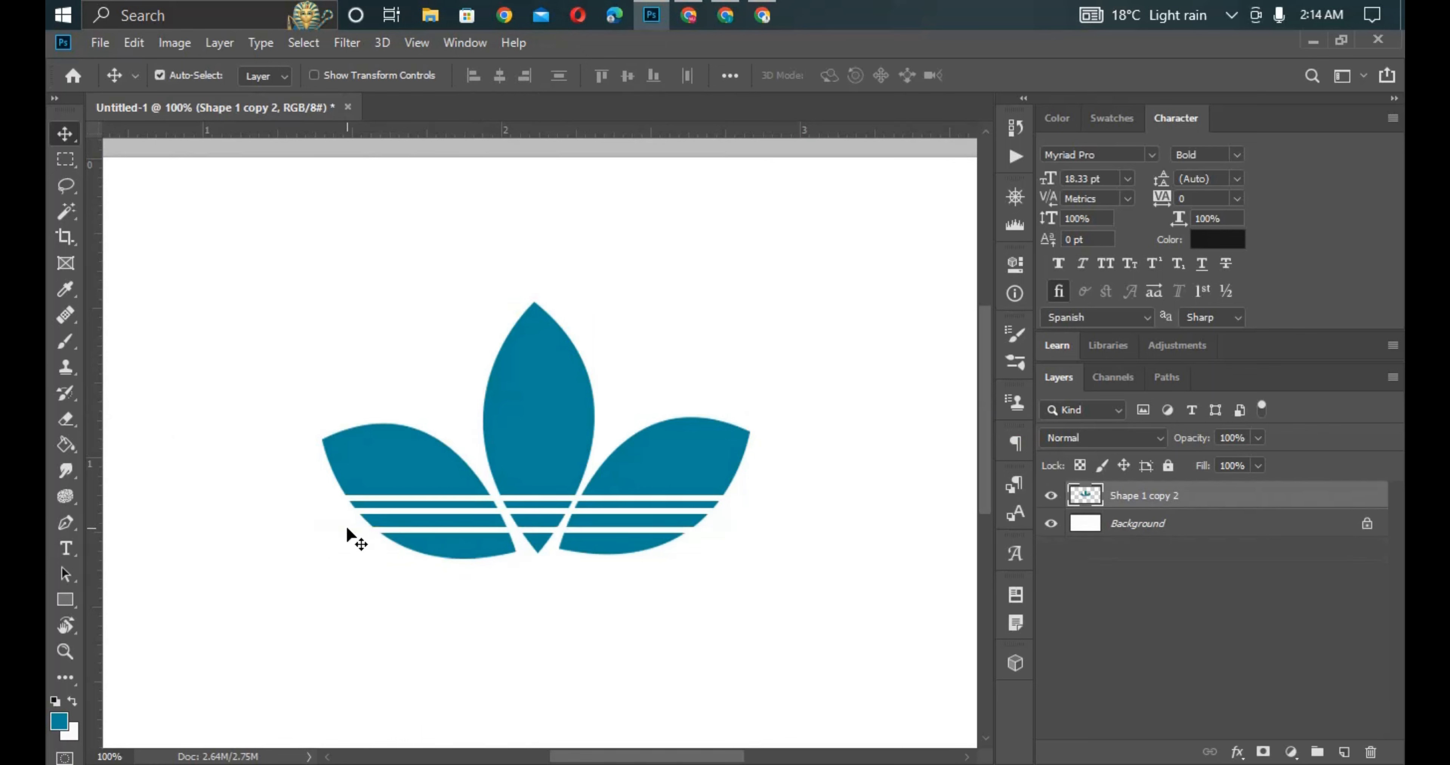
# - Move the striped leaves higher on the canvas and slightly to the left, leaving room for text below
pyautogui.moveTo(248, 322); pyautogui.dragTo(807, 625)
pyautogui.hotkey('ctrl', '+')
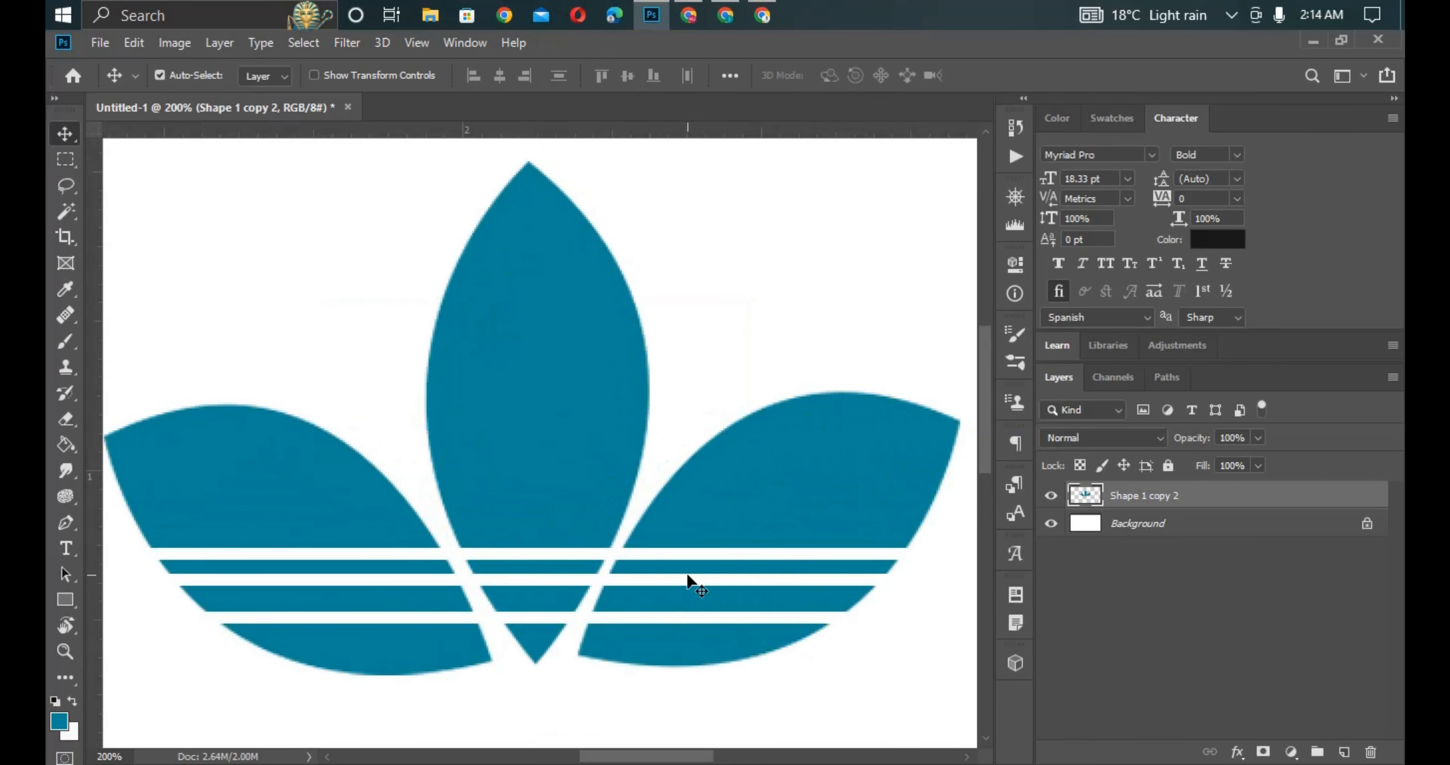
pyautogui.press('ctrl')
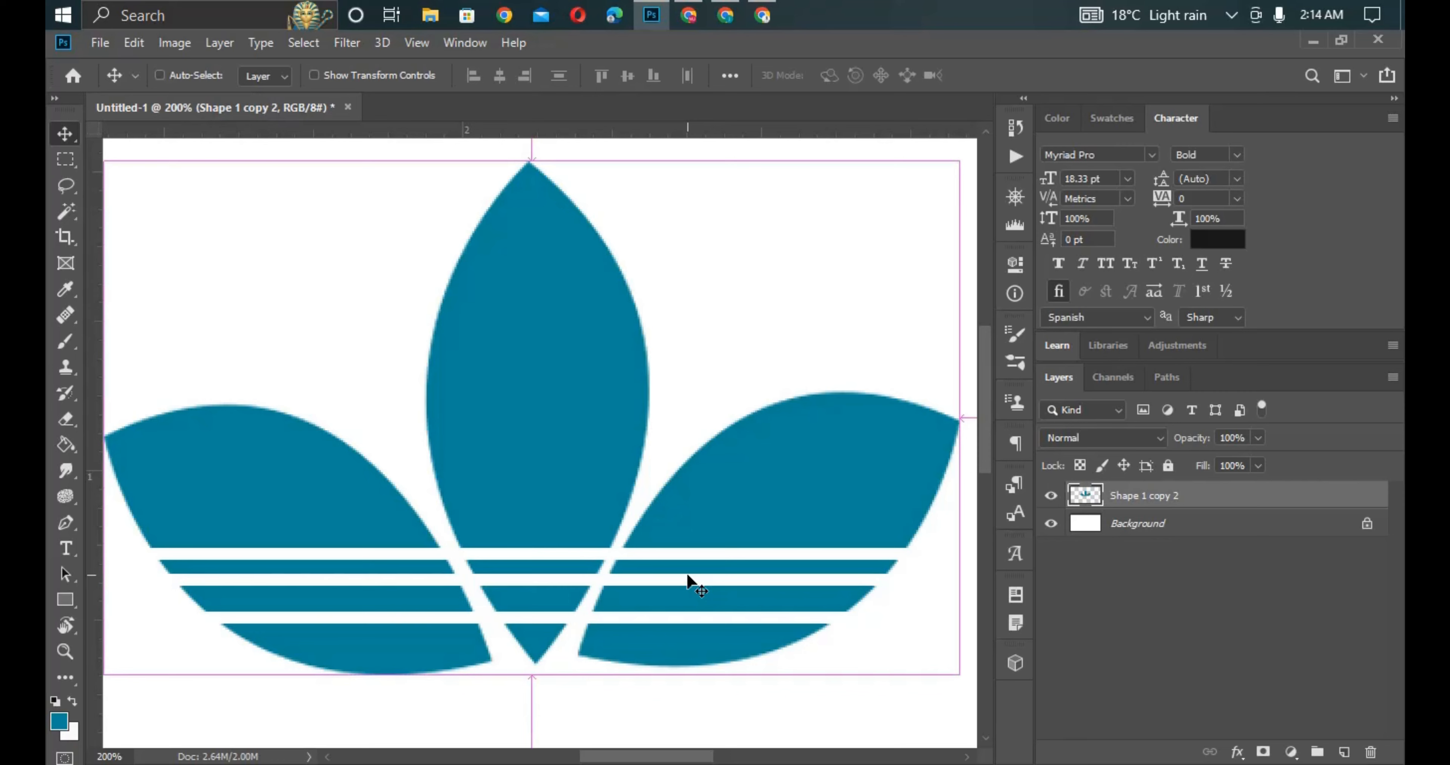
pyautogui.hotkey('ctrl', '-')
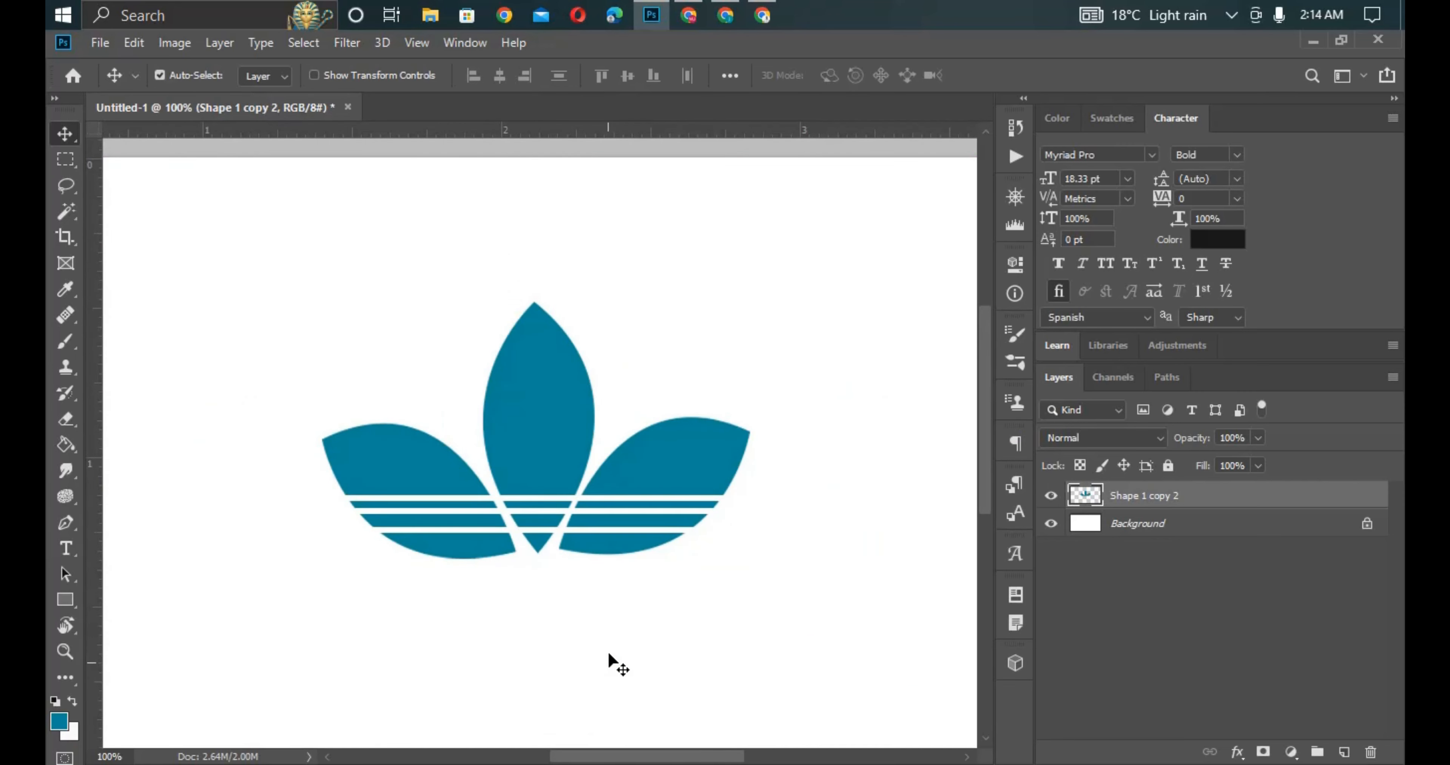
pyautogui.moveTo(519, 437); pyautogui.dragTo(503, 333)
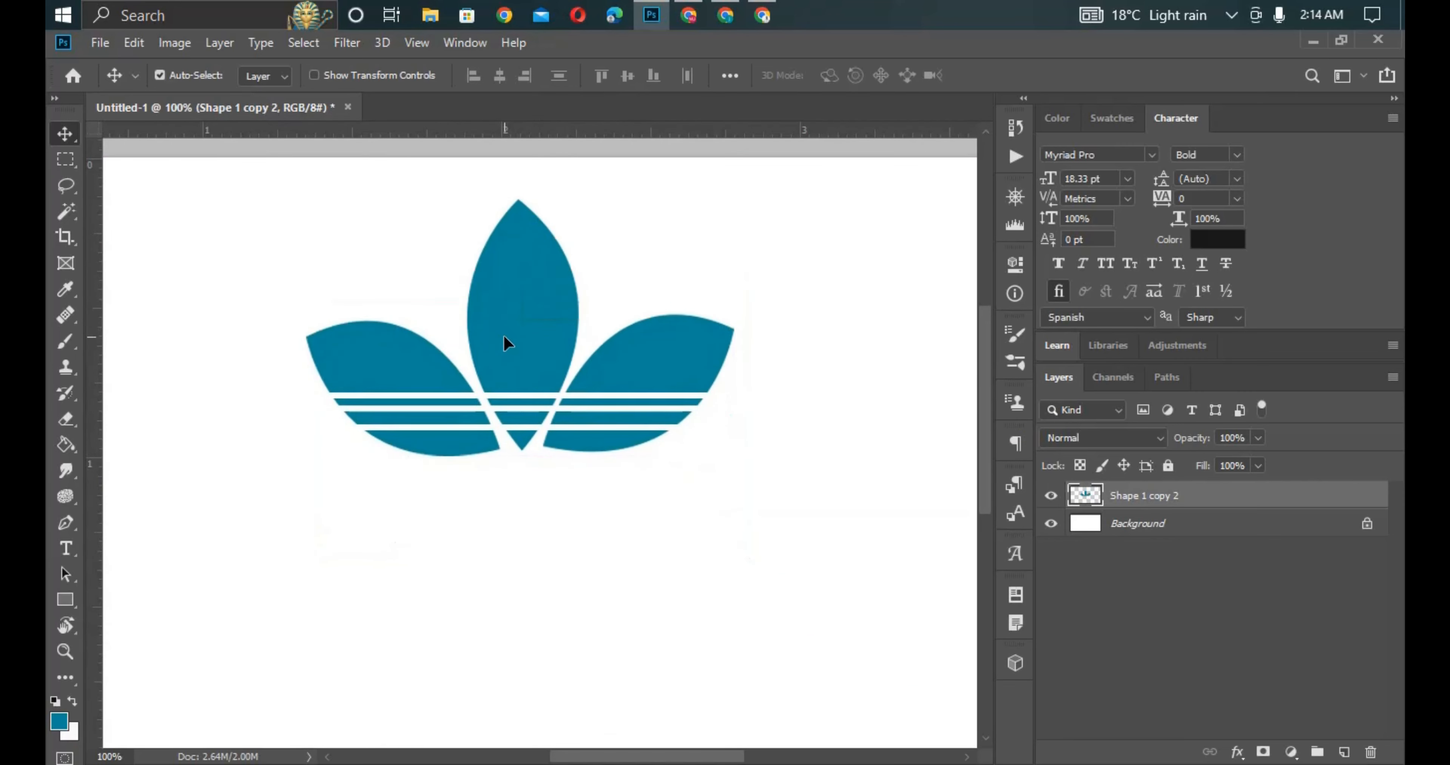
# - Set the Type tool's font to Century Gothic with the Bold style
pyautogui.click(78, 549)
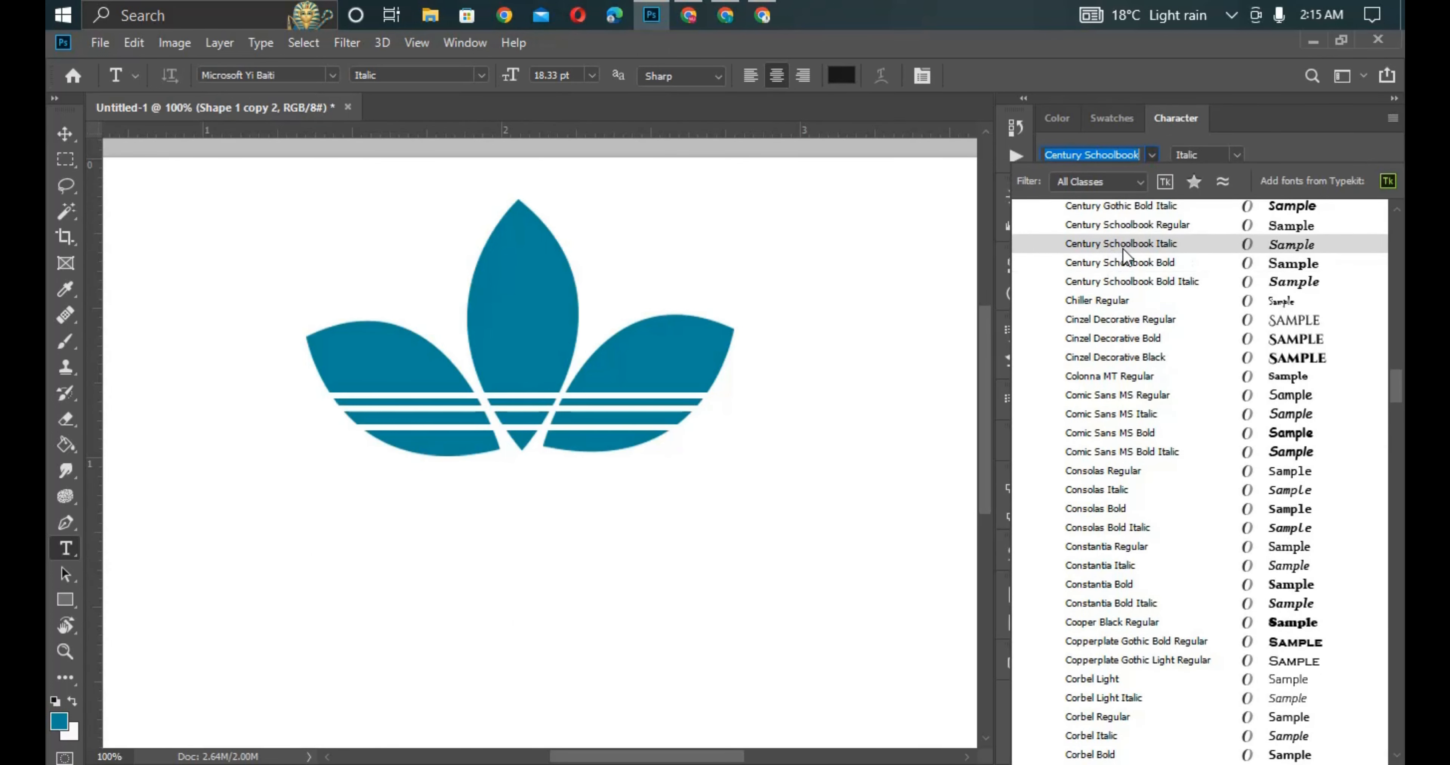
pyautogui.click(1155, 211)
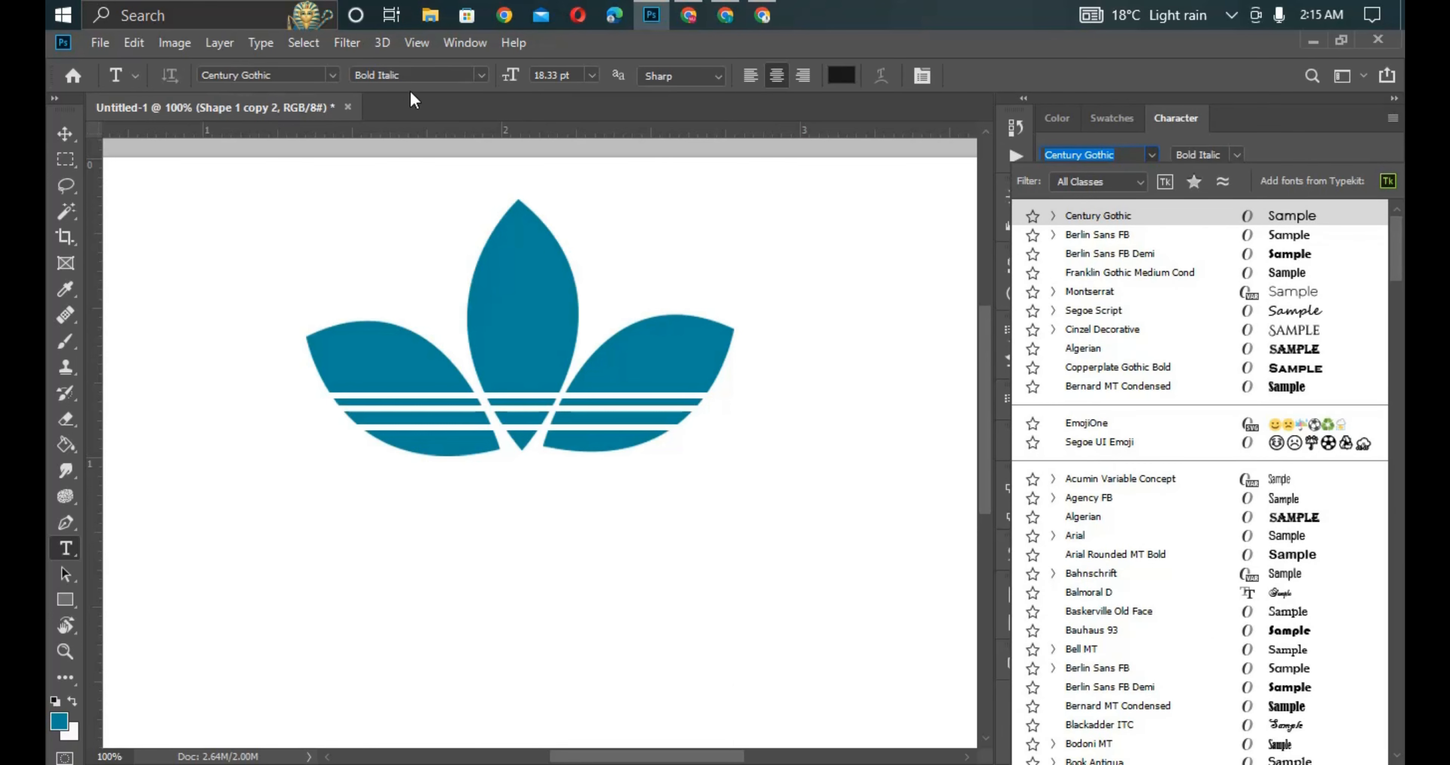
pyautogui.click(482, 76)
pyautogui.click(421, 126)
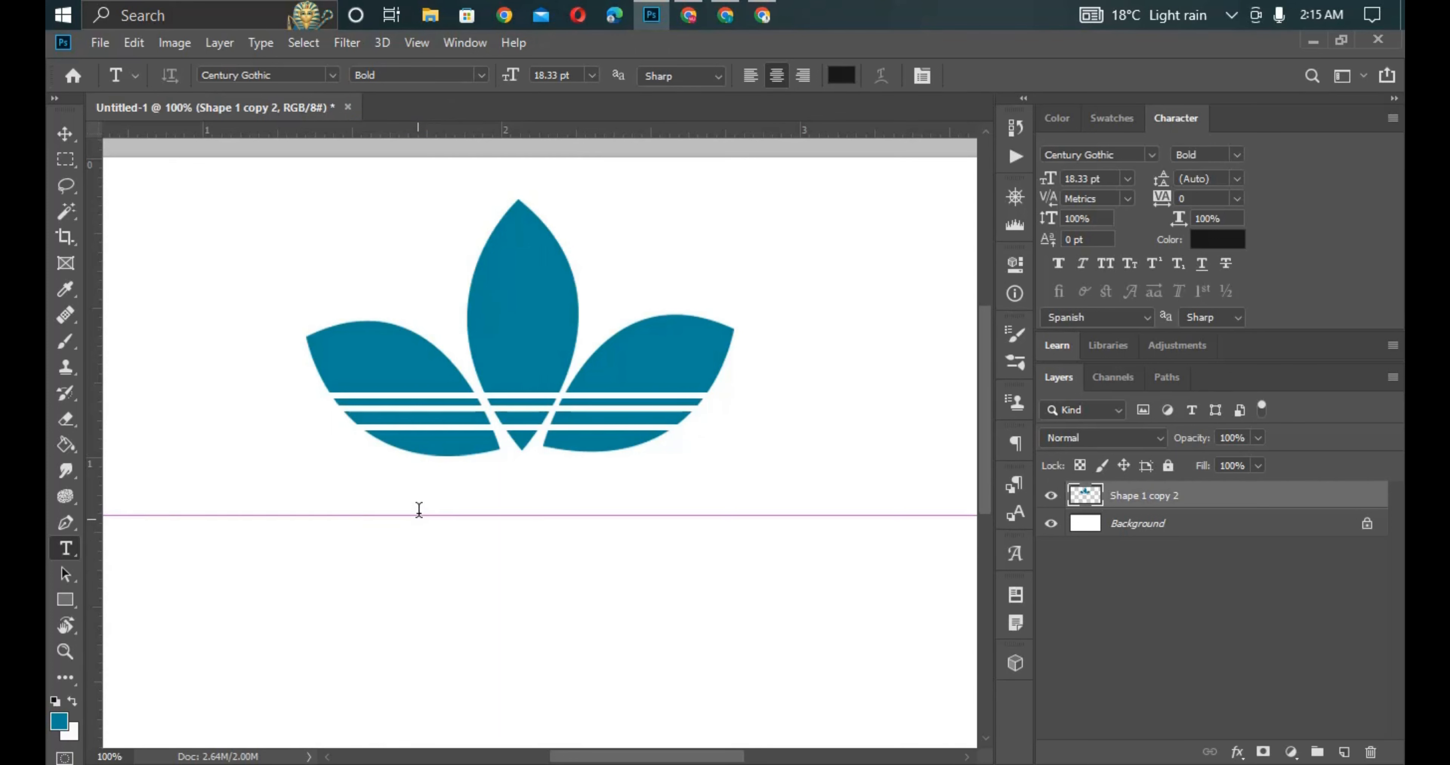
# - Add the text "adidas" below the leaves and move it so it sits centred beneath them
pyautogui.click(418, 509)
pyautogui.press('BackSpace')
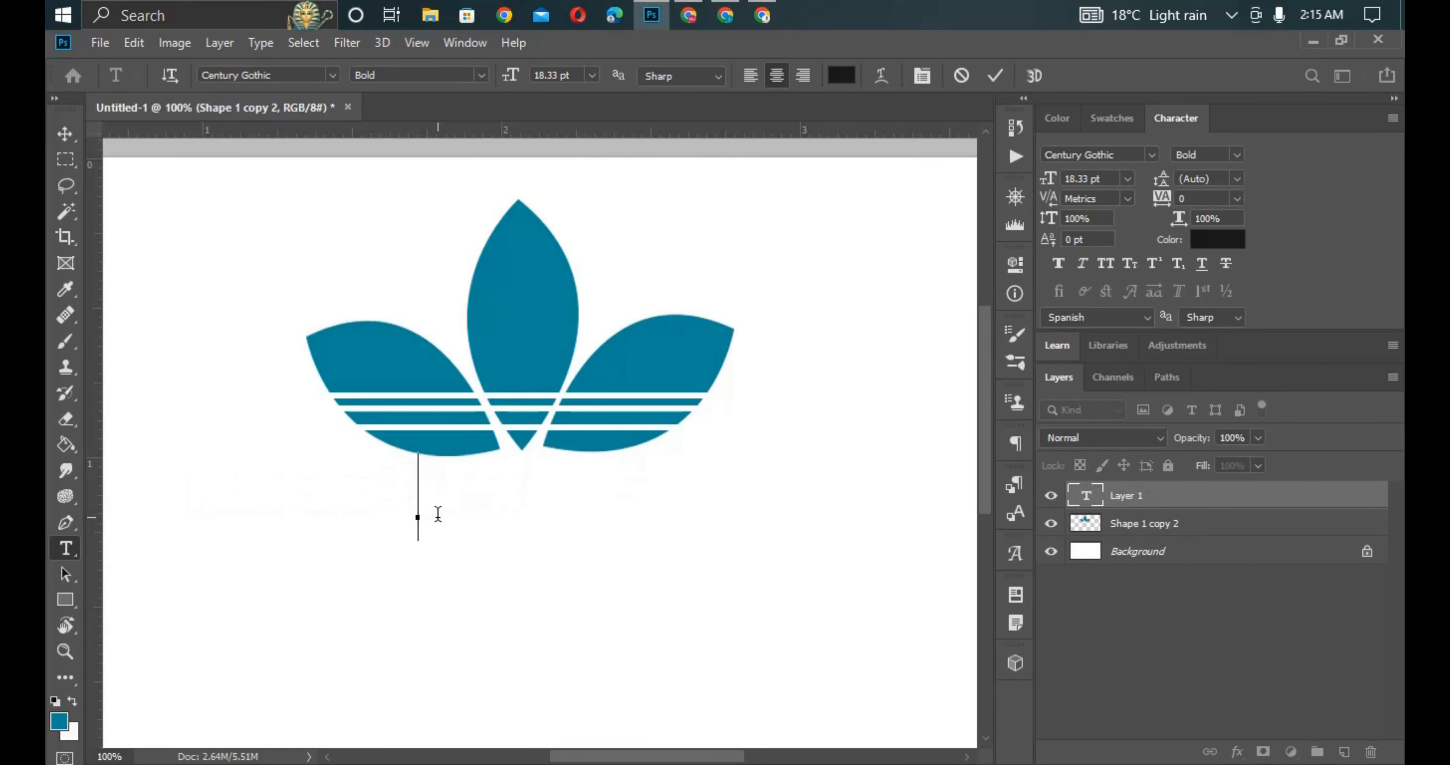
pyautogui.write('ad')
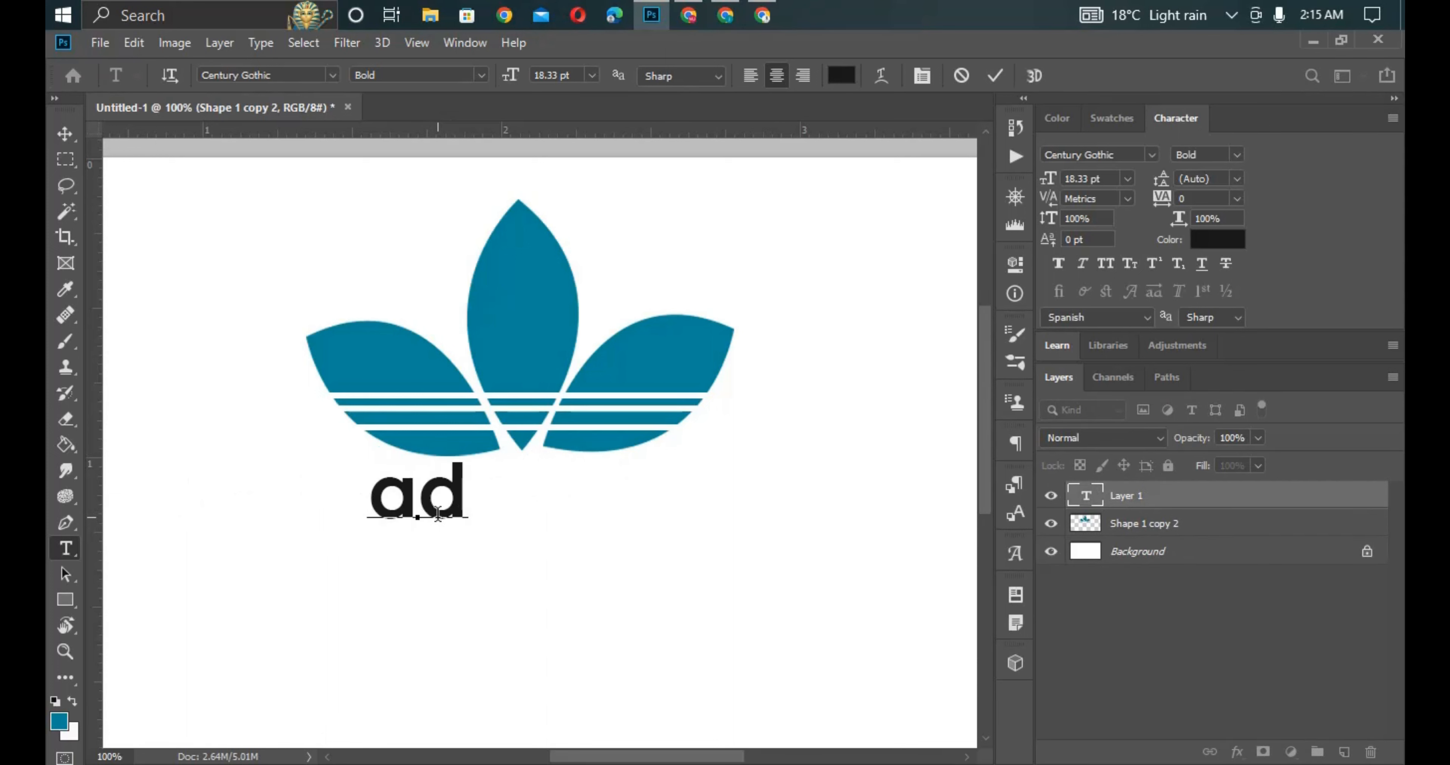
pyautogui.write('idas')
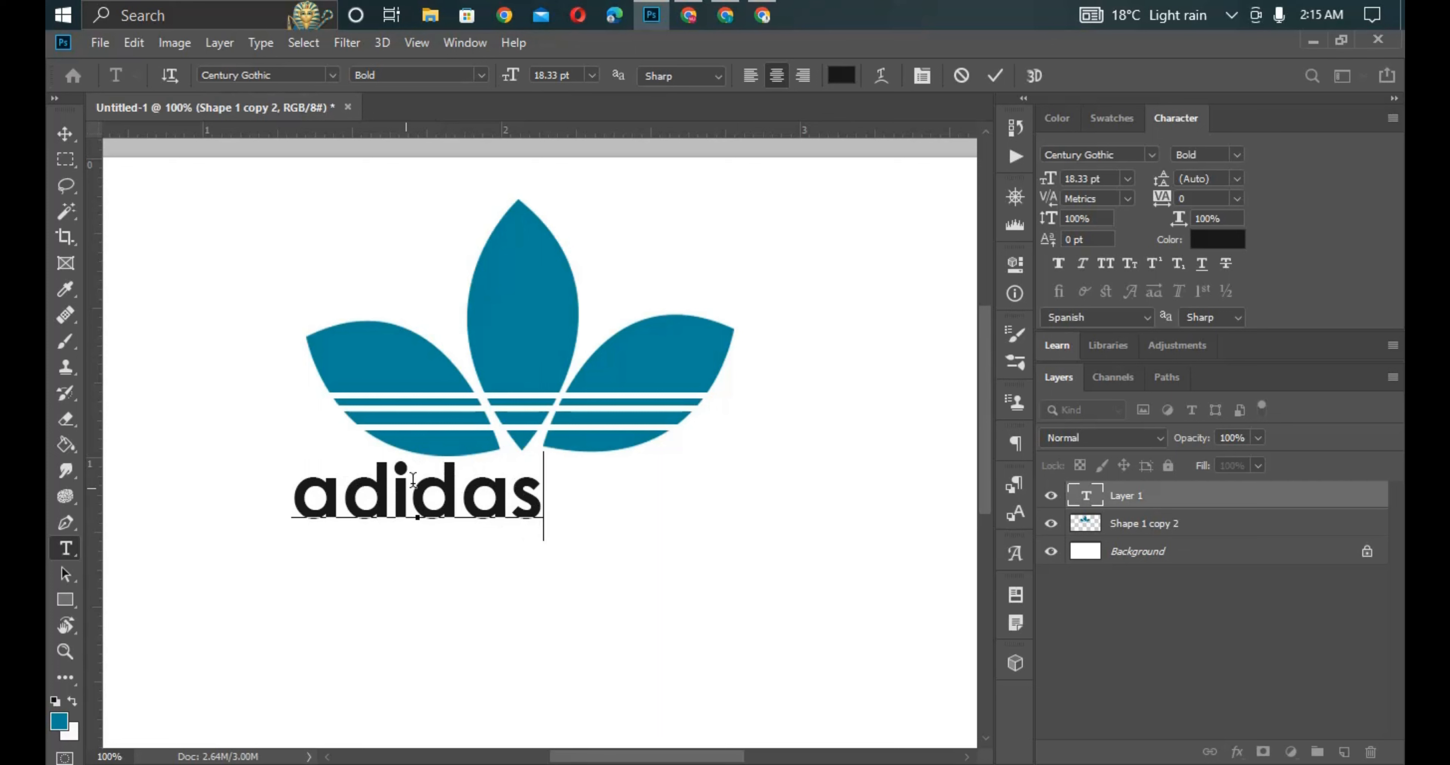
pyautogui.click(53, 135)
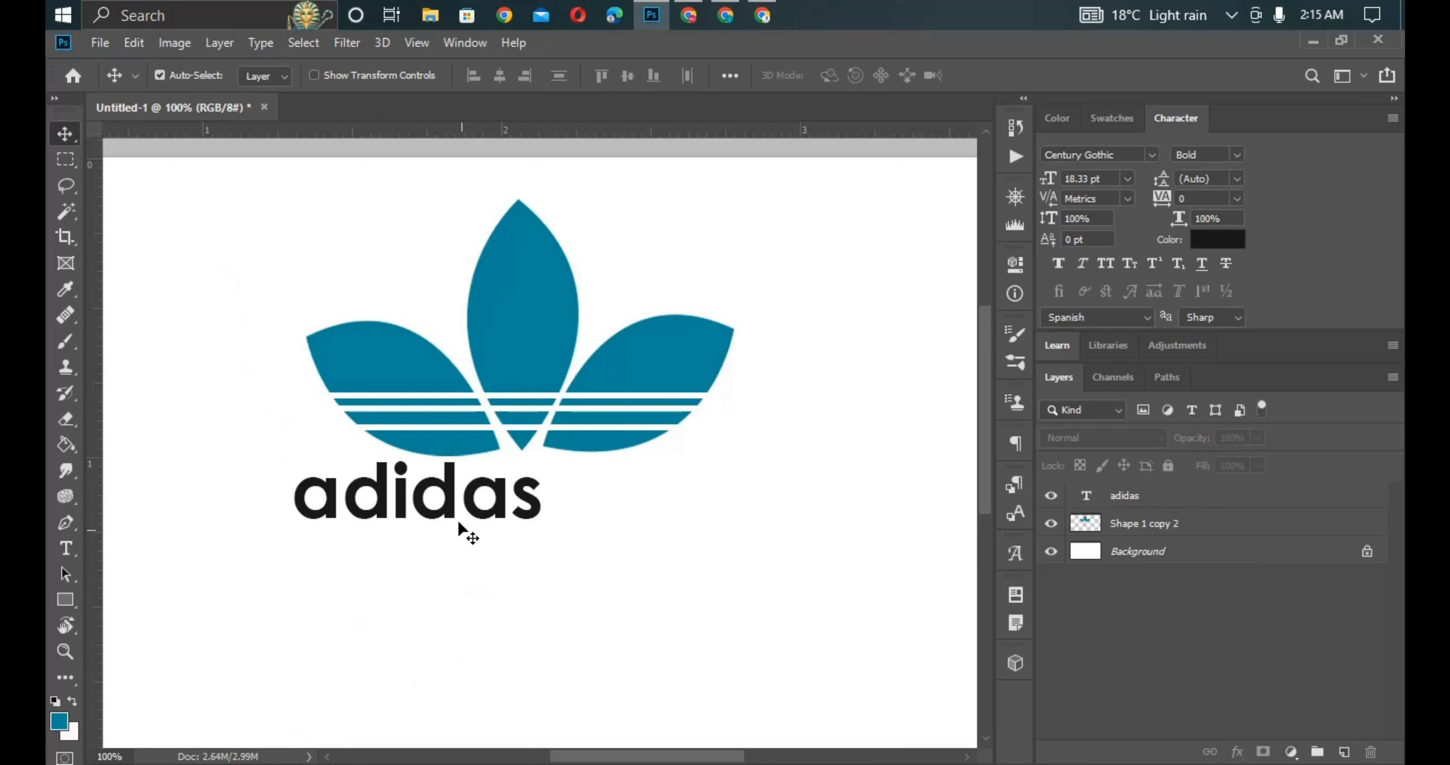
pyautogui.moveTo(440, 515); pyautogui.dragTo(544, 530)
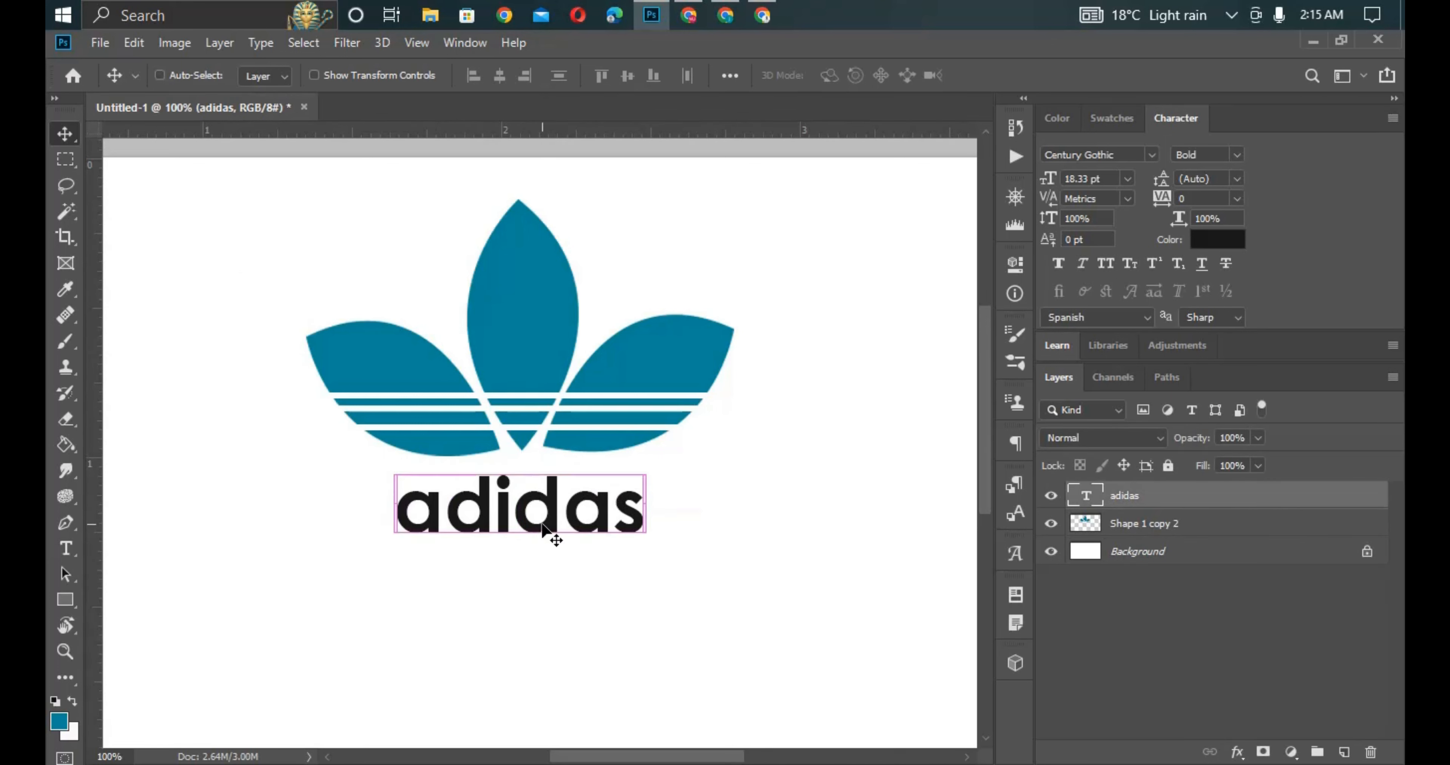
# - Scale the adidas text proportionally to about 125% and keep it roughly centred beneath the leaves
pyautogui.hotkey('ctrl', 't')
pyautogui.moveTo(647, 553); pyautogui.dragTo(712, 577)
pyautogui.moveTo(394, 578); pyautogui.dragTo(310, 562)
pyautogui.moveTo(458, 565); pyautogui.dragTo(462, 562)
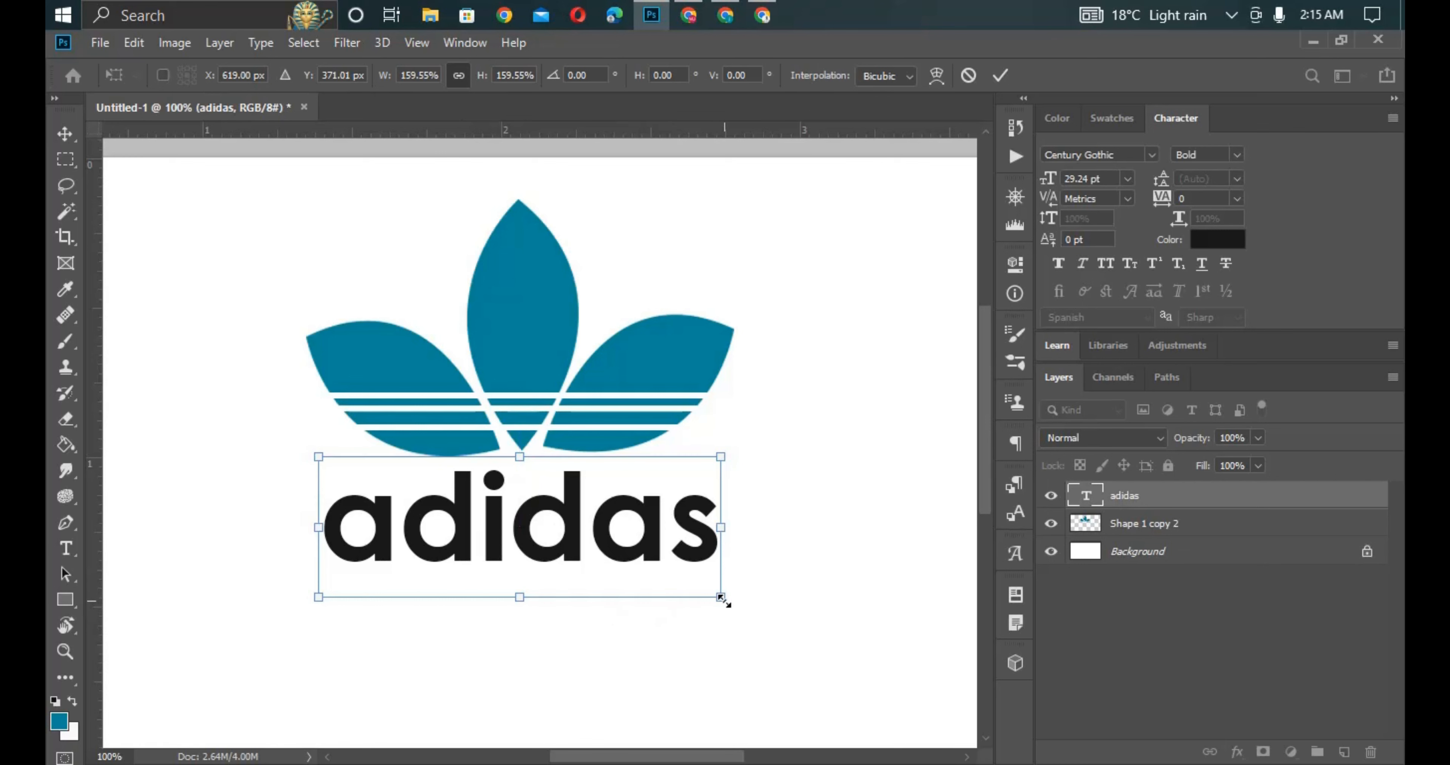
pyautogui.moveTo(721, 601); pyautogui.dragTo(636, 543)
pyautogui.moveTo(492, 535); pyautogui.dragTo(523, 535)
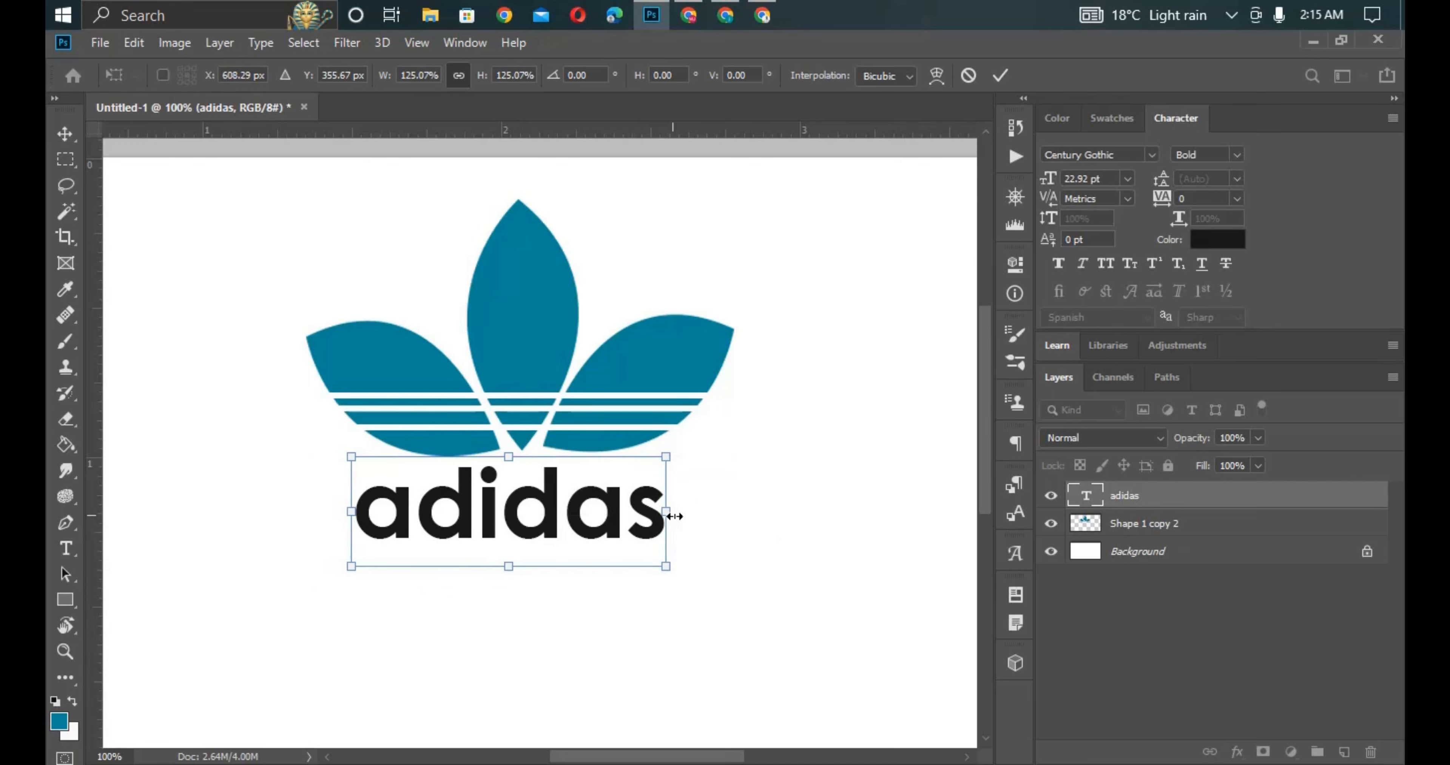
# - Stretch the adidas text to about 170% width, matching the leaves' outer tips, and nudge it slightly down and right
pyautogui.moveTo(668, 510); pyautogui.dragTo(735, 509)
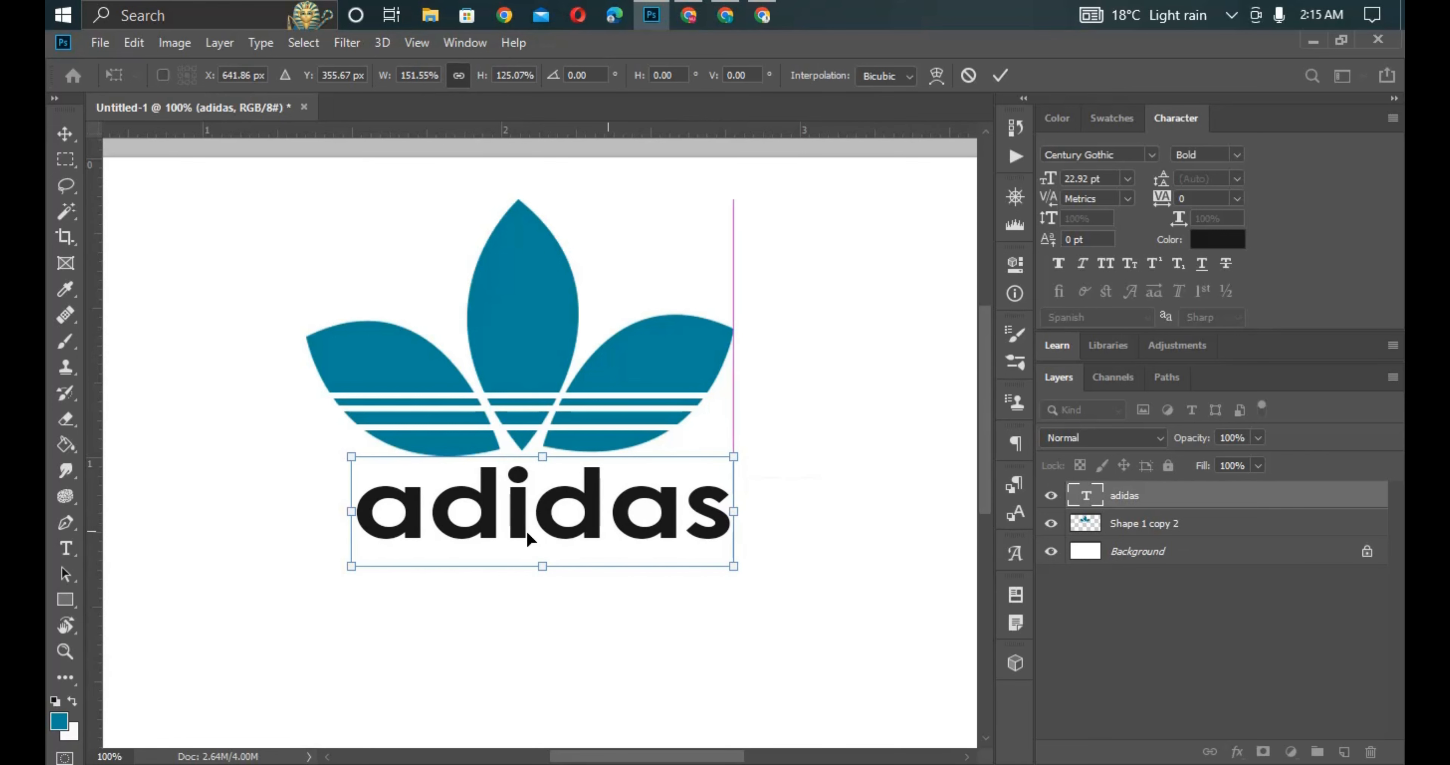
pyautogui.moveTo(346, 511); pyautogui.dragTo(300, 512)
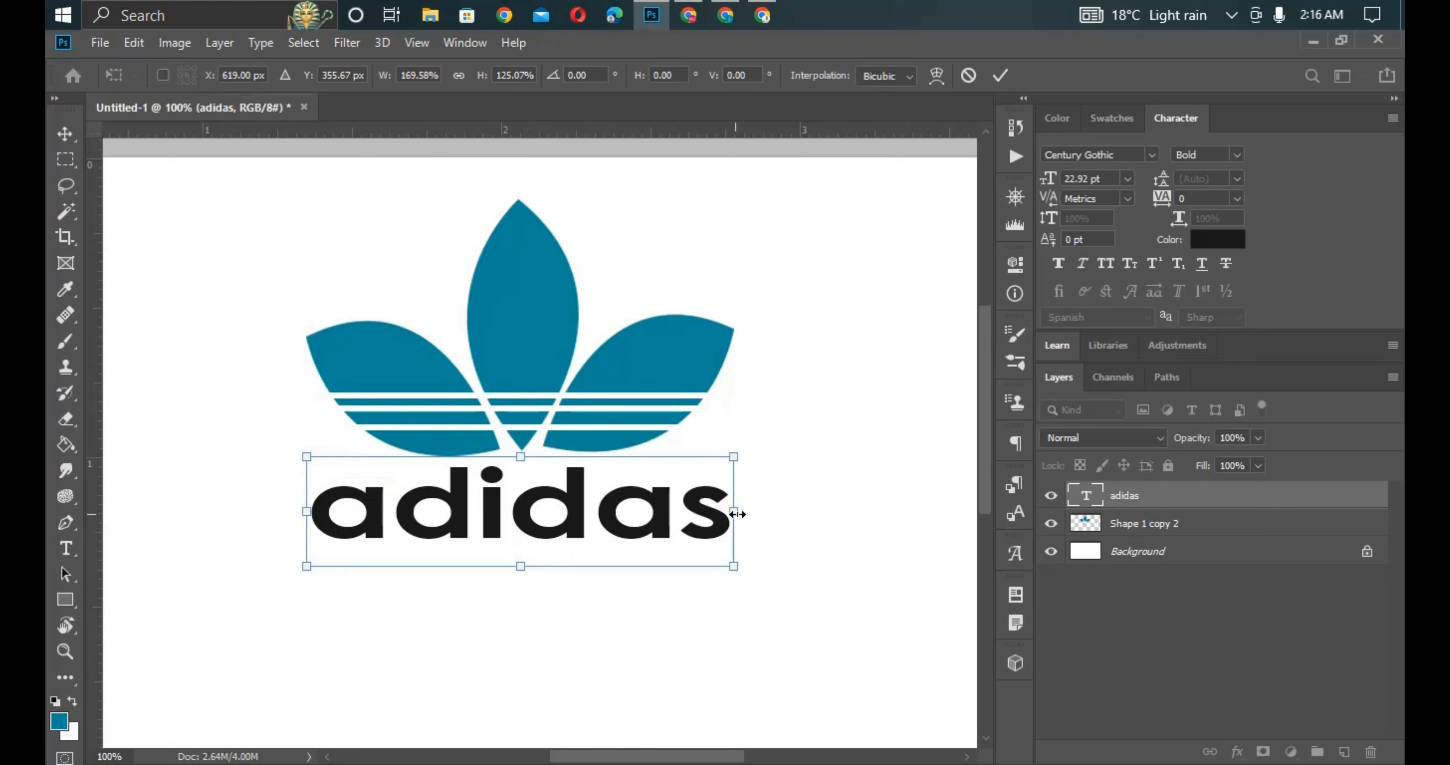
pyautogui.moveTo(738, 514); pyautogui.dragTo(735, 515)
pyautogui.press('Return')
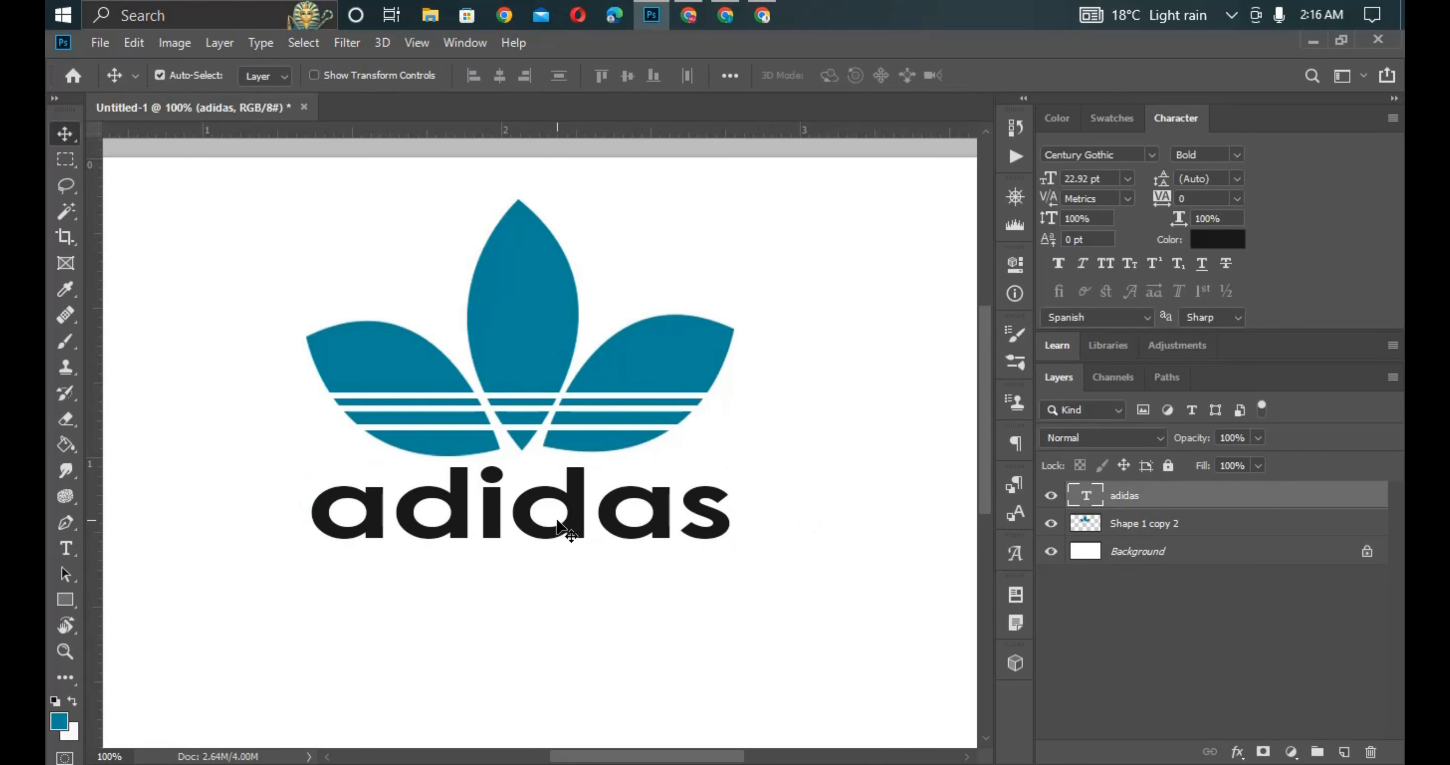
pyautogui.press('Down')
pyautogui.press('Down')
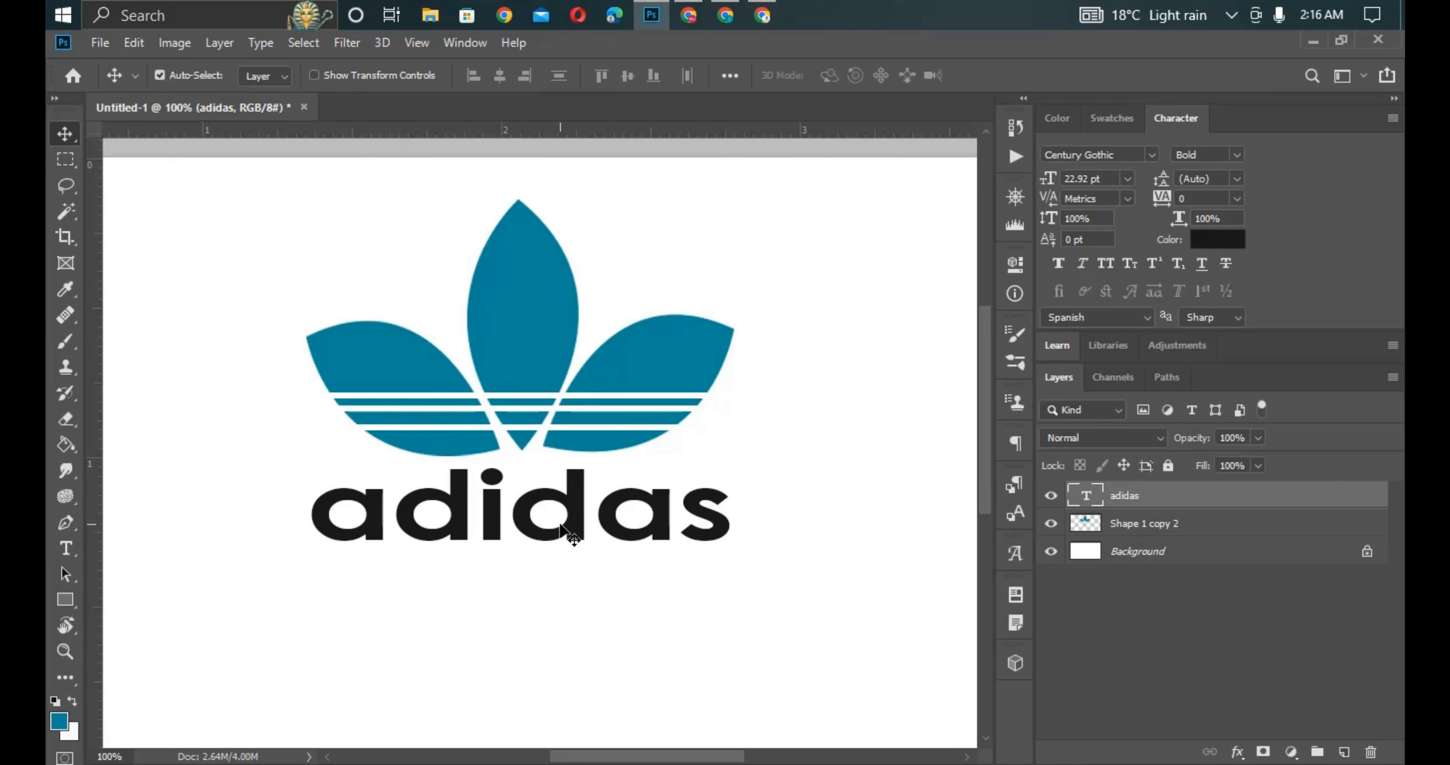
pyautogui.press('Right')
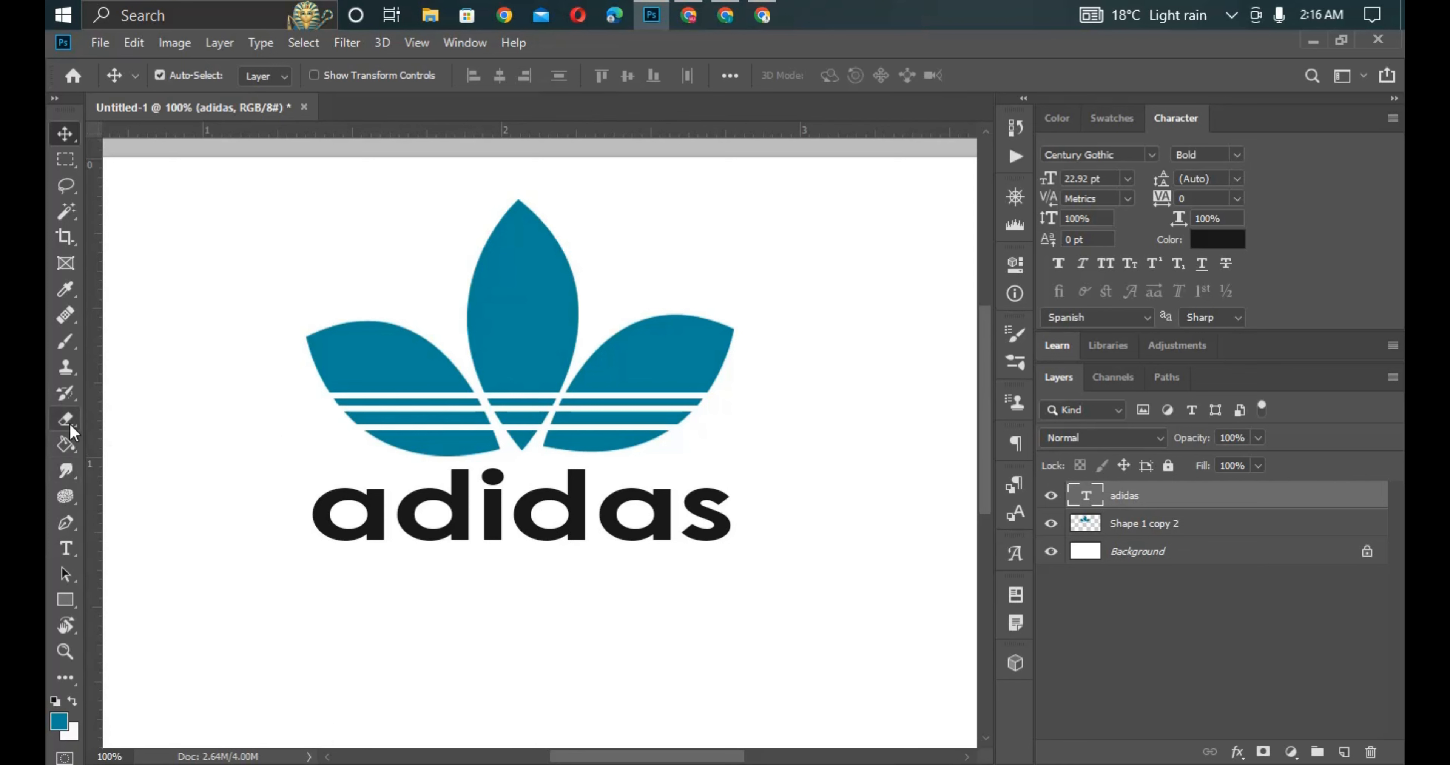
# - Recolour the whole adidas text with the teal 078699 sampled from the leaves
pyautogui.click(65, 599)
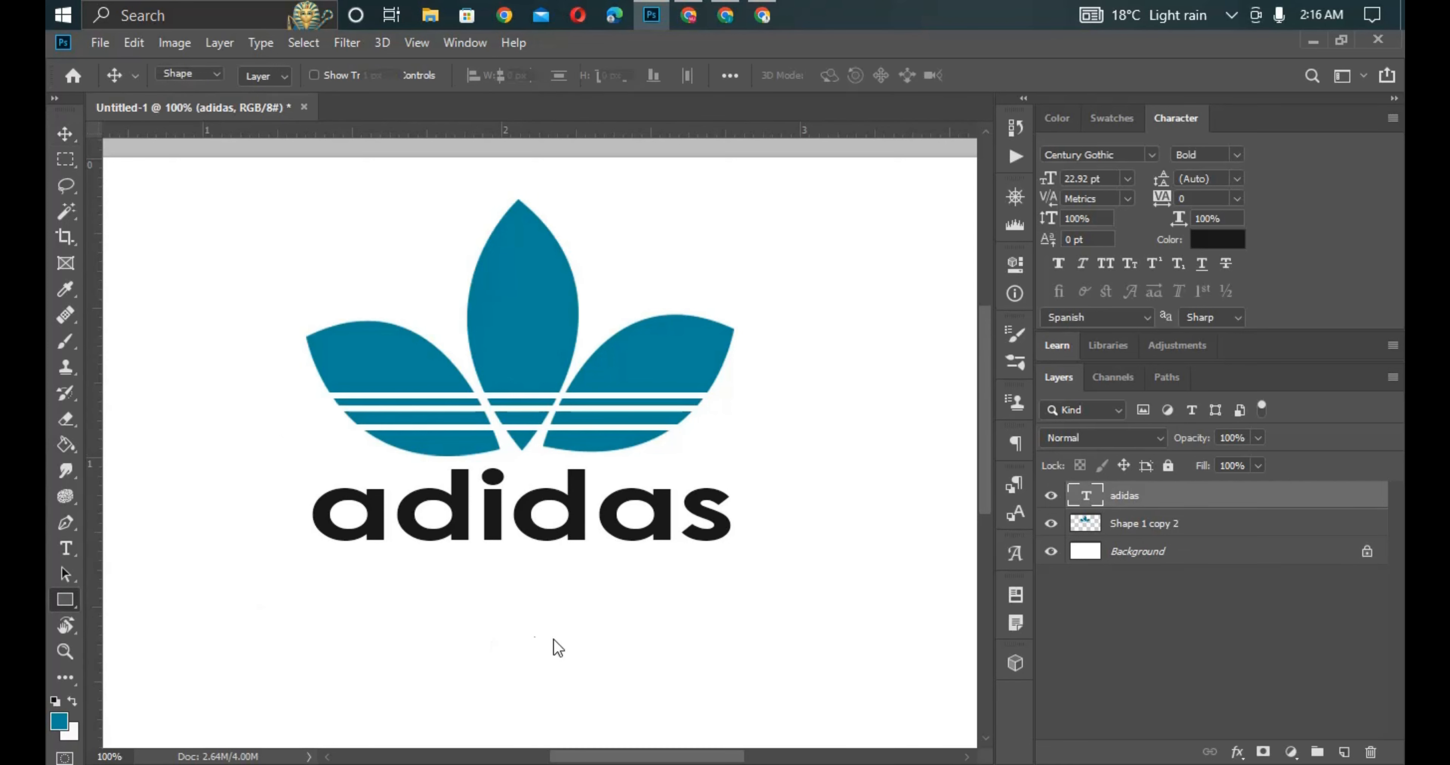
pyautogui.click(65, 548)
pyautogui.moveTo(718, 541); pyautogui.dragTo(295, 519)
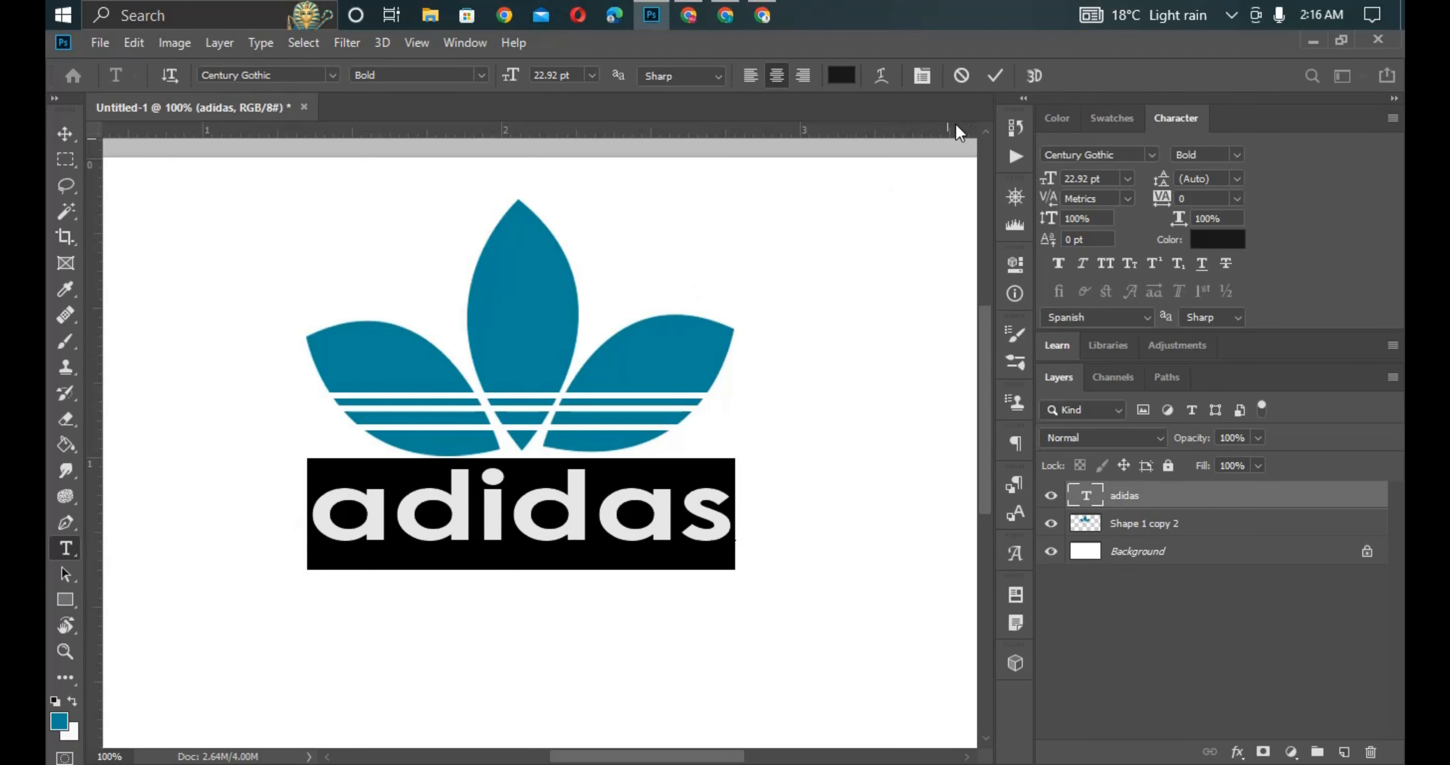
pyautogui.click(842, 77)
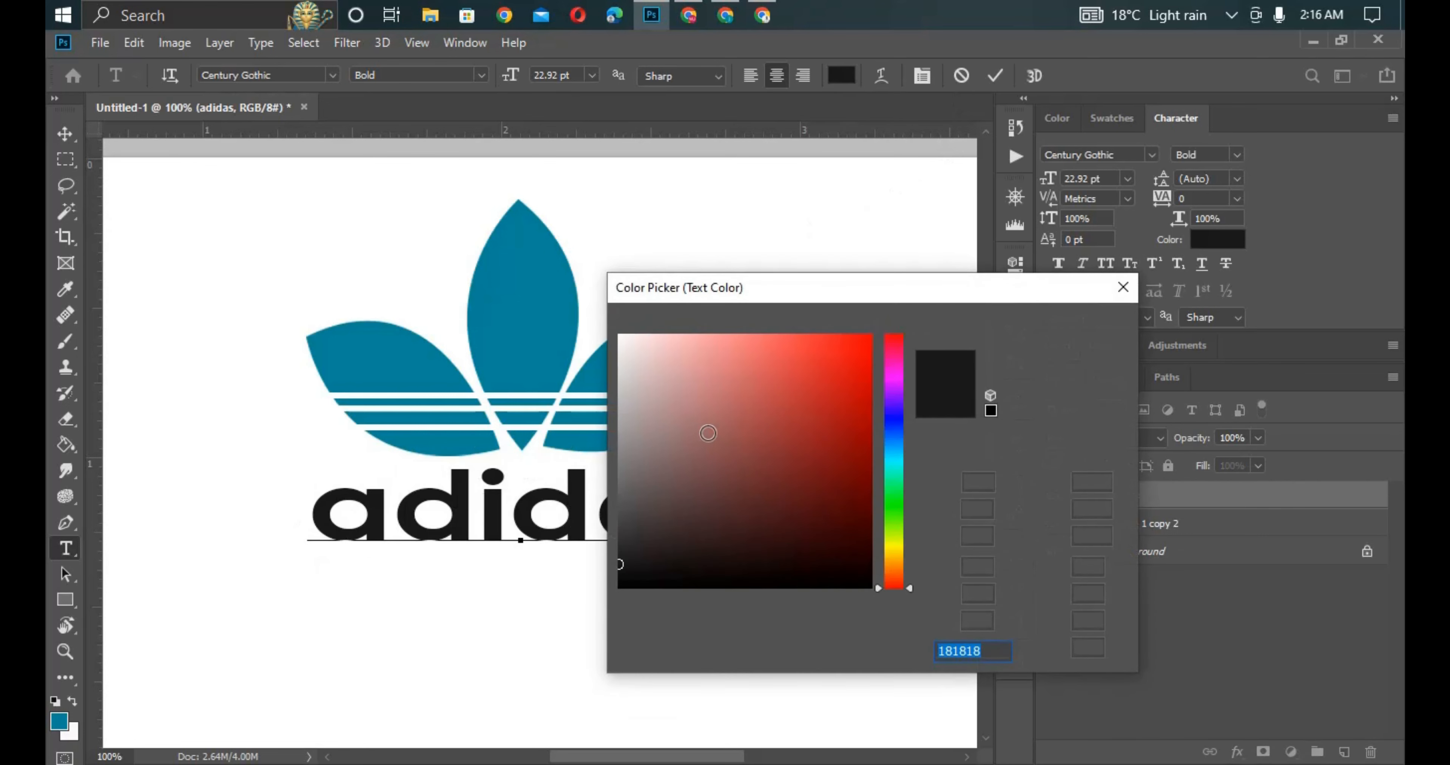
pyautogui.click(552, 330)
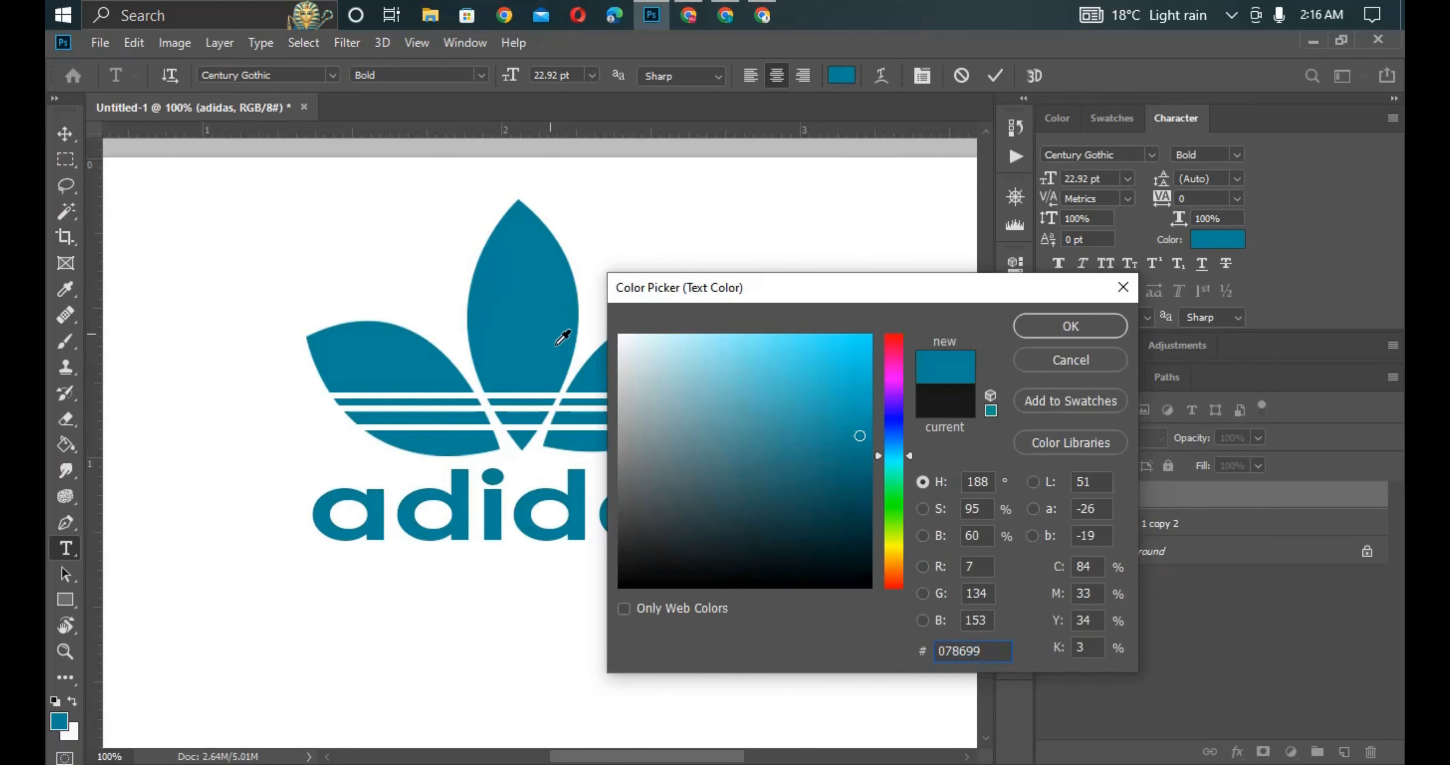
pyautogui.click(1069, 326)
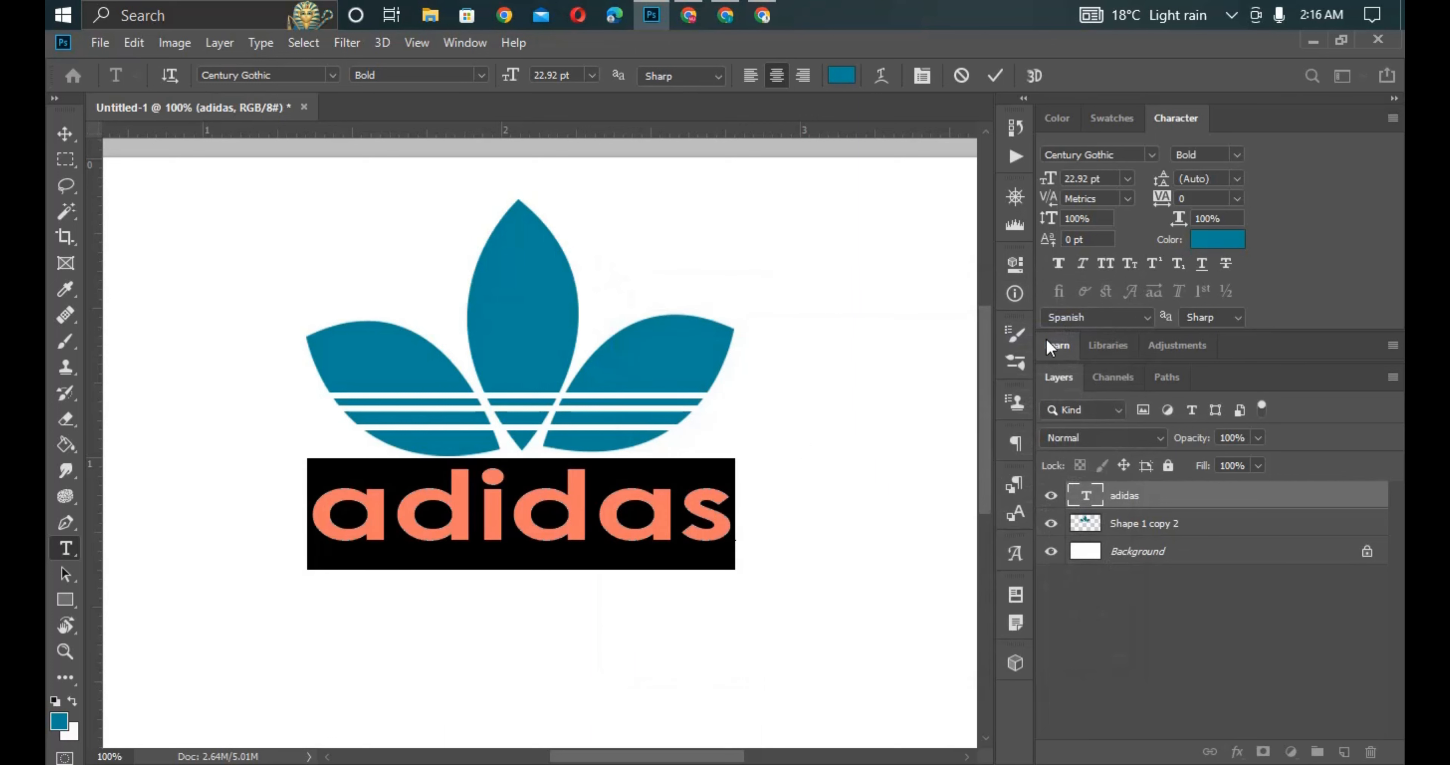
pyautogui.hotkey('ctrl', 'h')
pyautogui.hotkey('ctrl', 'Return')
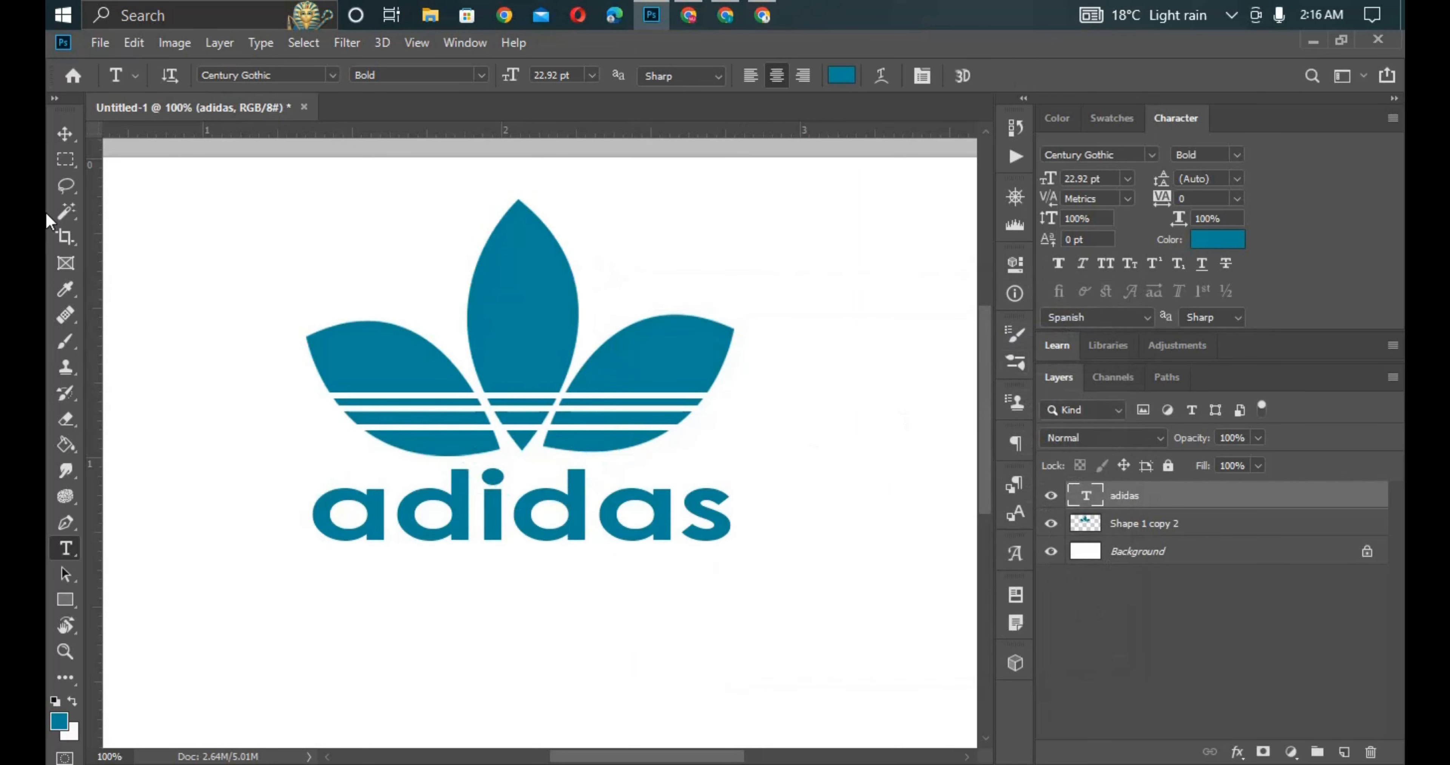
pyautogui.click(57, 138)
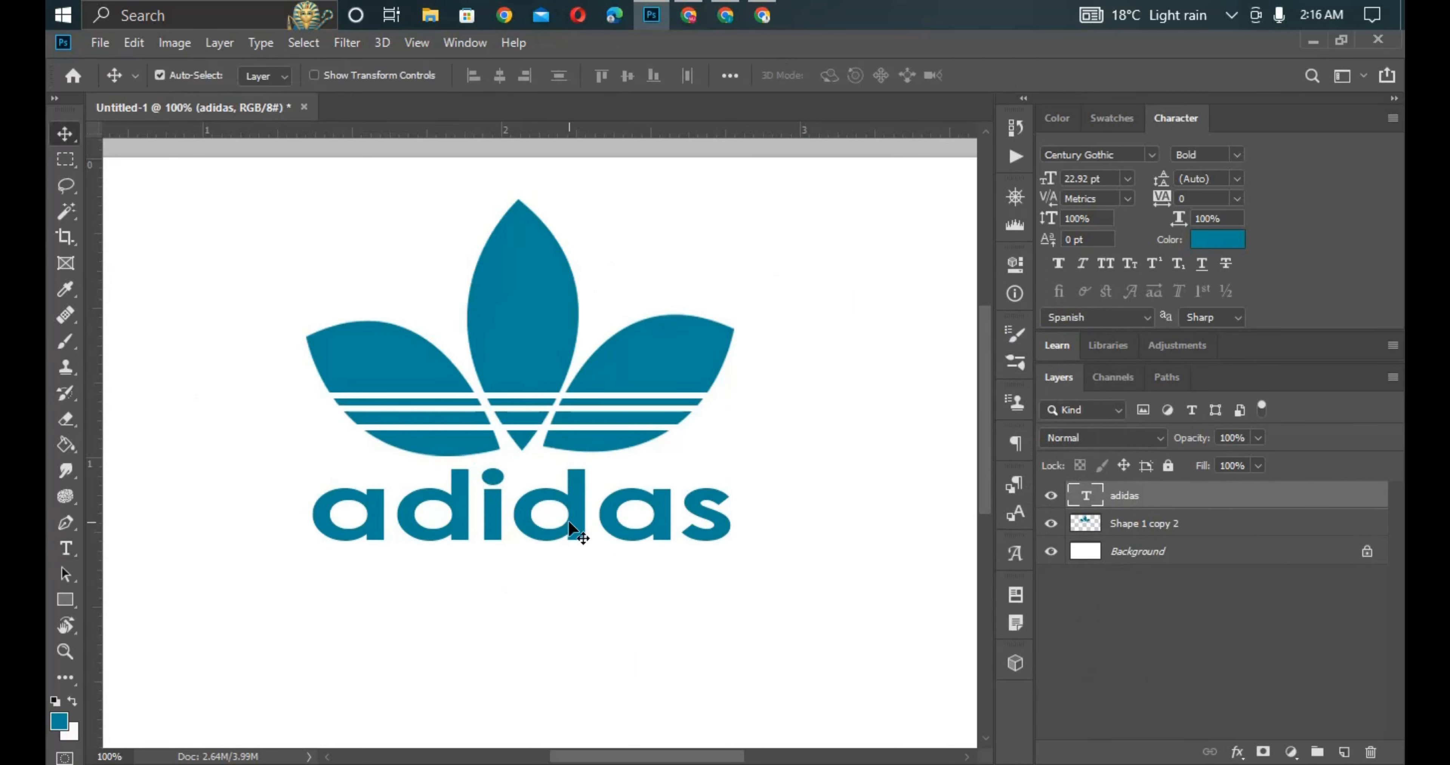
# - Rasterize the adidas text layer and merge it with the leaves layer
pyautogui.rightClick(1156, 504)
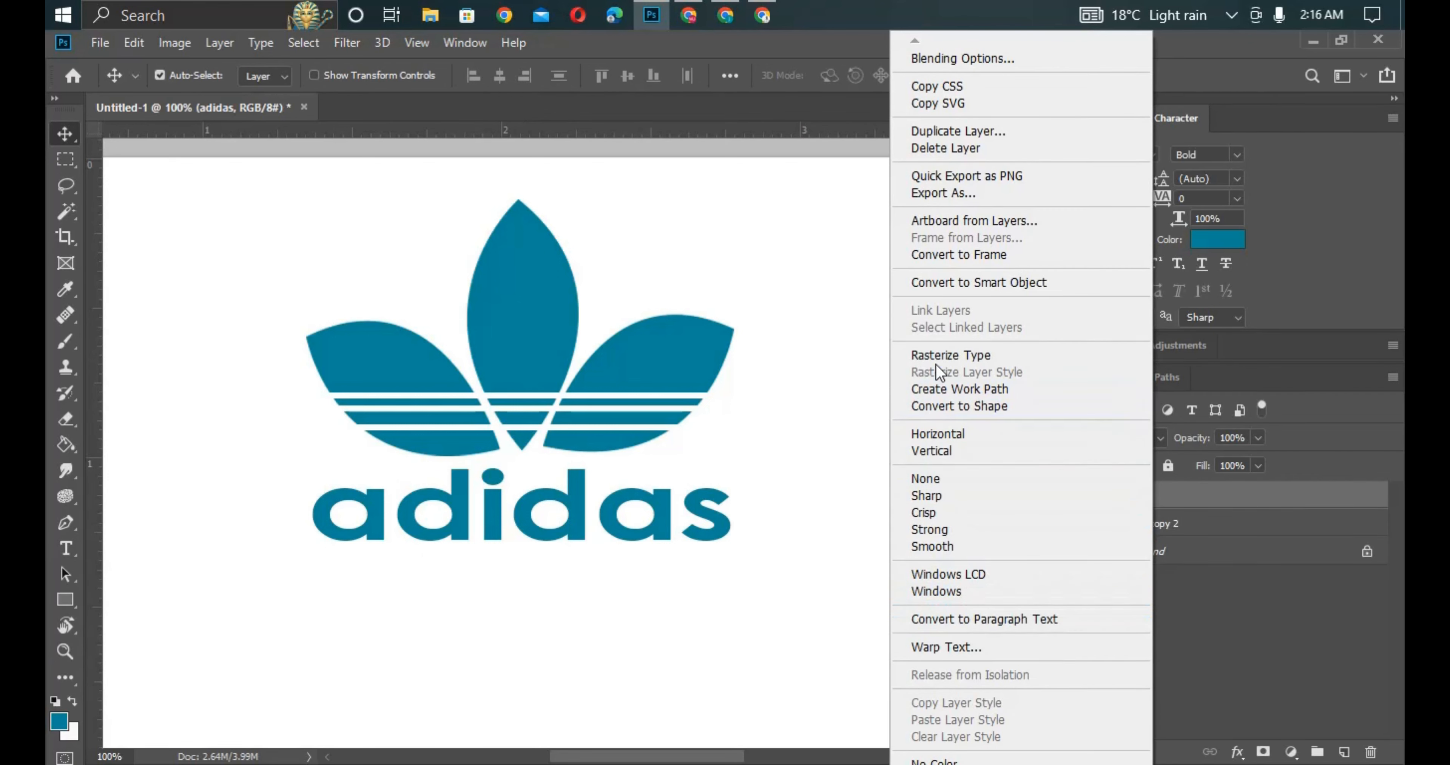
pyautogui.click(940, 355)
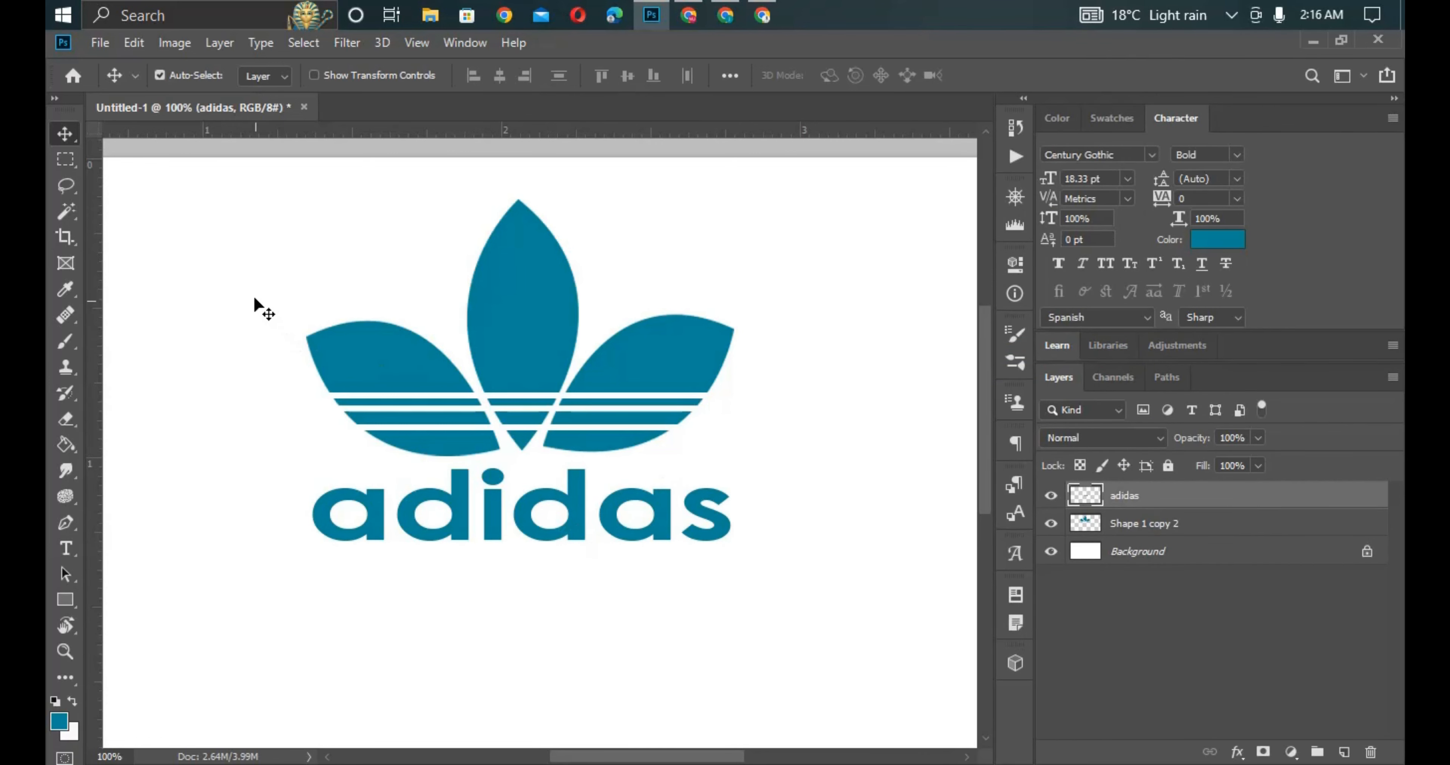
pyautogui.moveTo(254, 295); pyautogui.dragTo(754, 585)
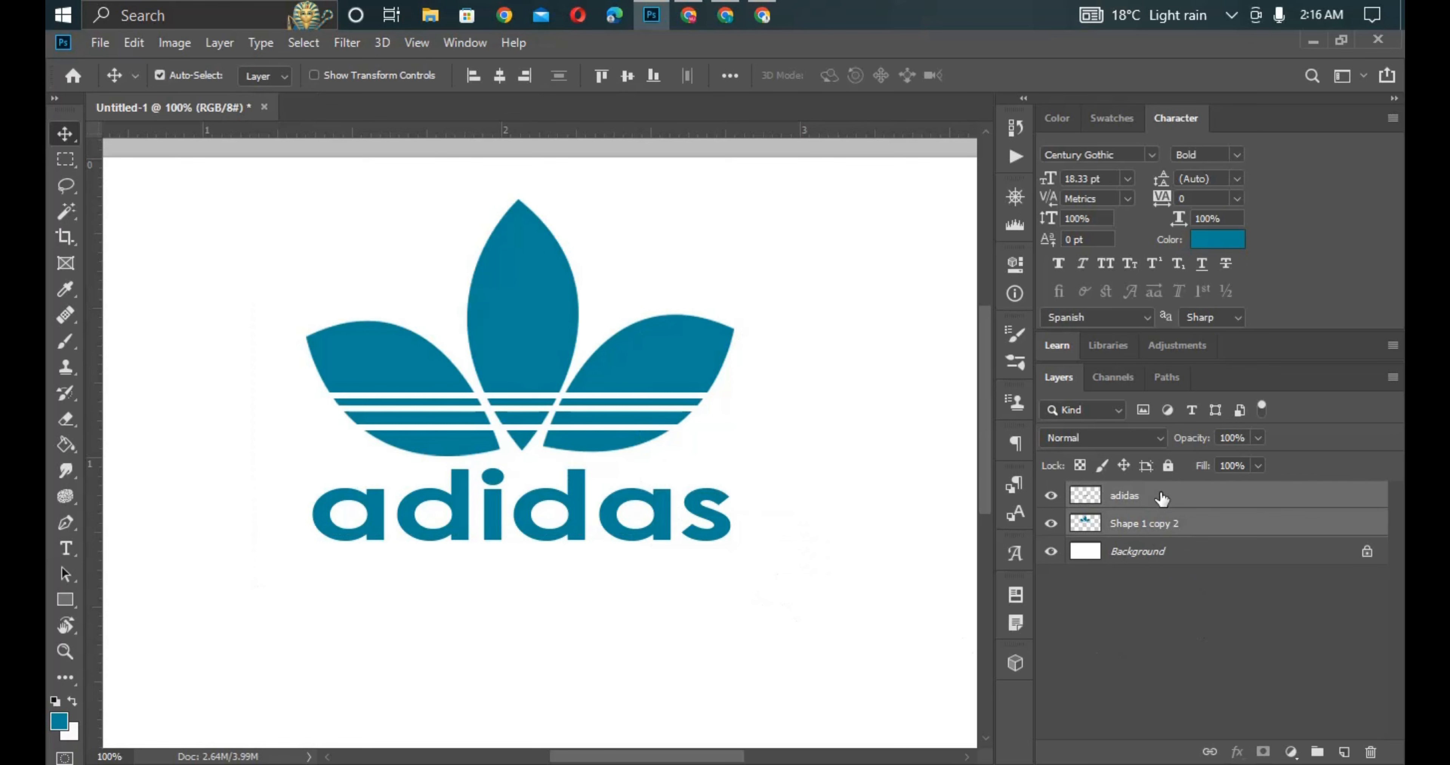
pyautogui.rightClick(1196, 523)
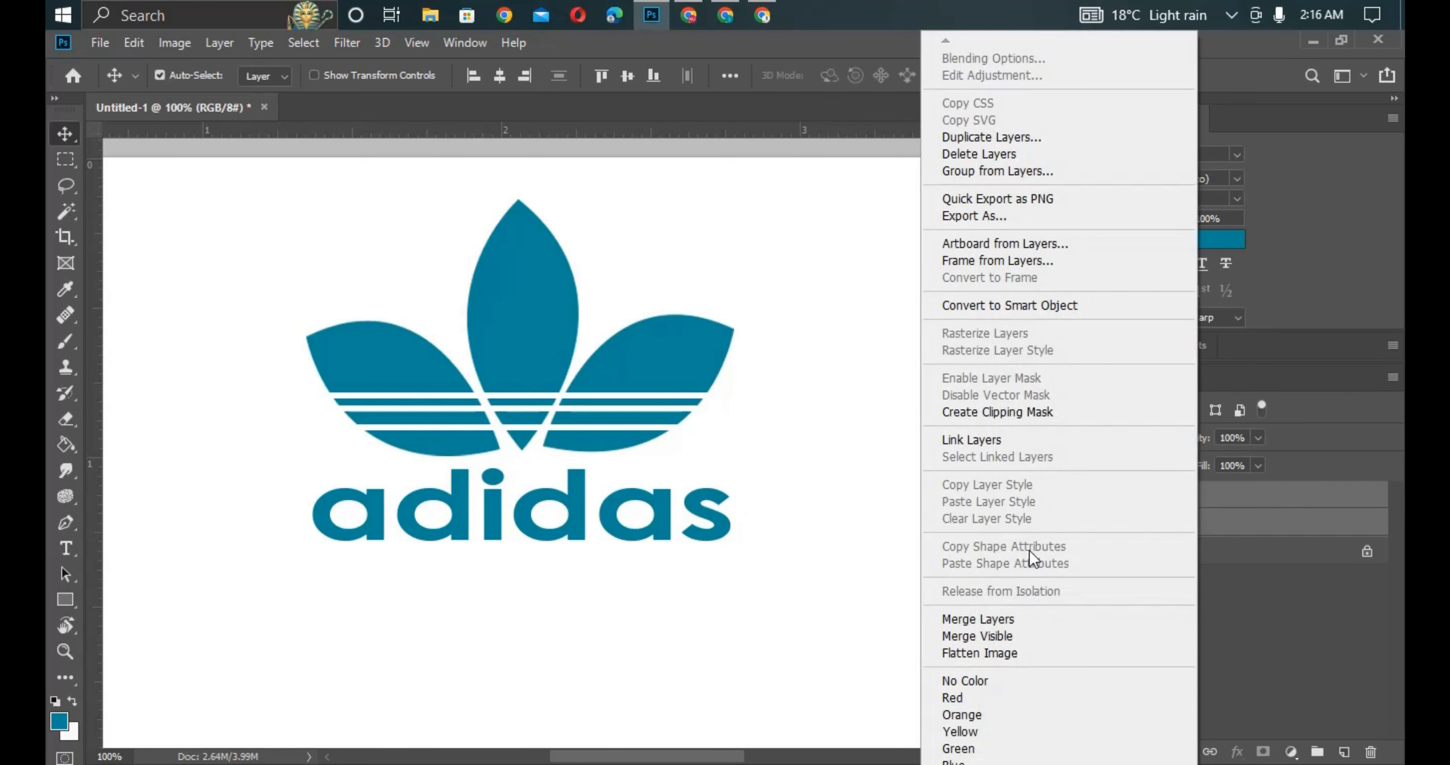
pyautogui.click(1019, 619)
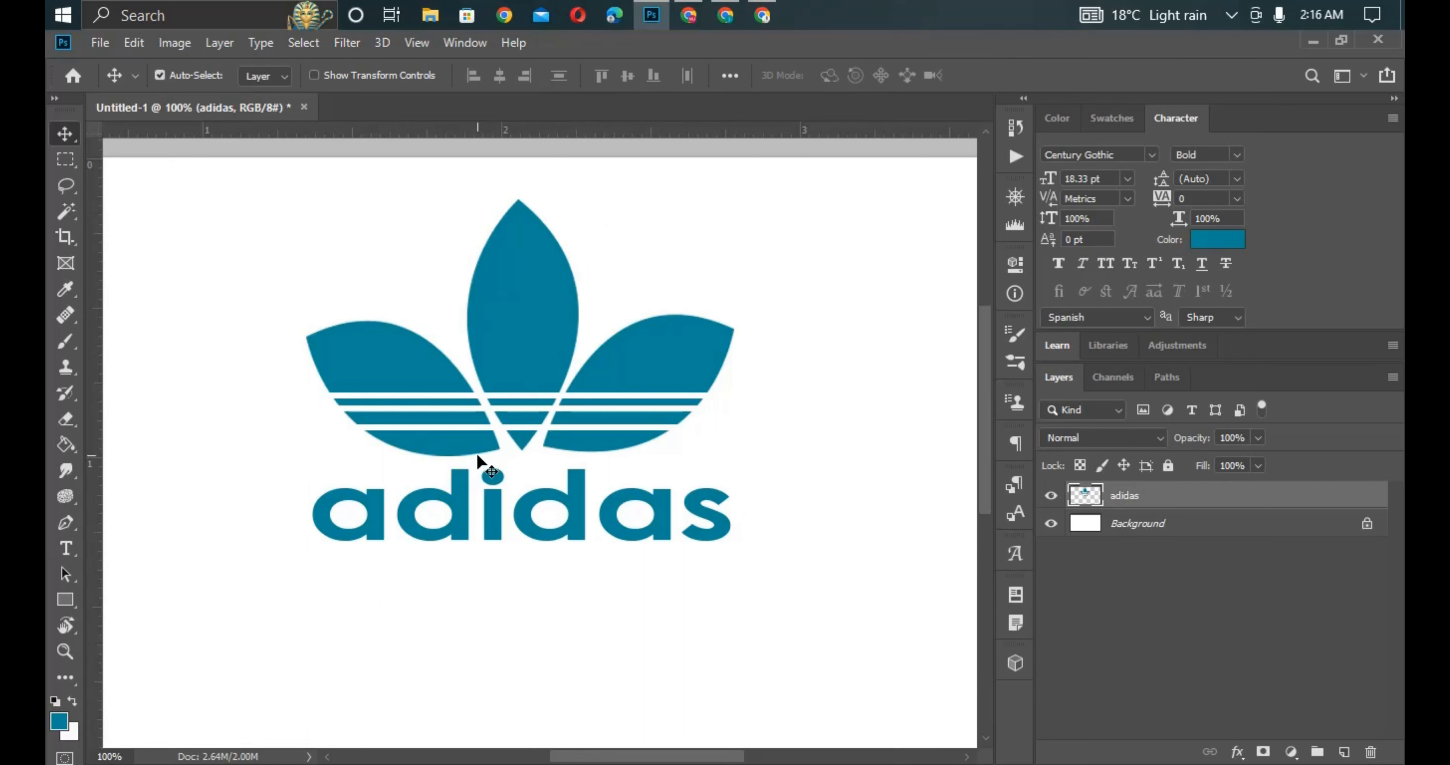
# - Add a Gradient Overlay layer style to the merged logo, using the cyan-green-yellow gradient with the Linear style
pyautogui.click(1242, 752)
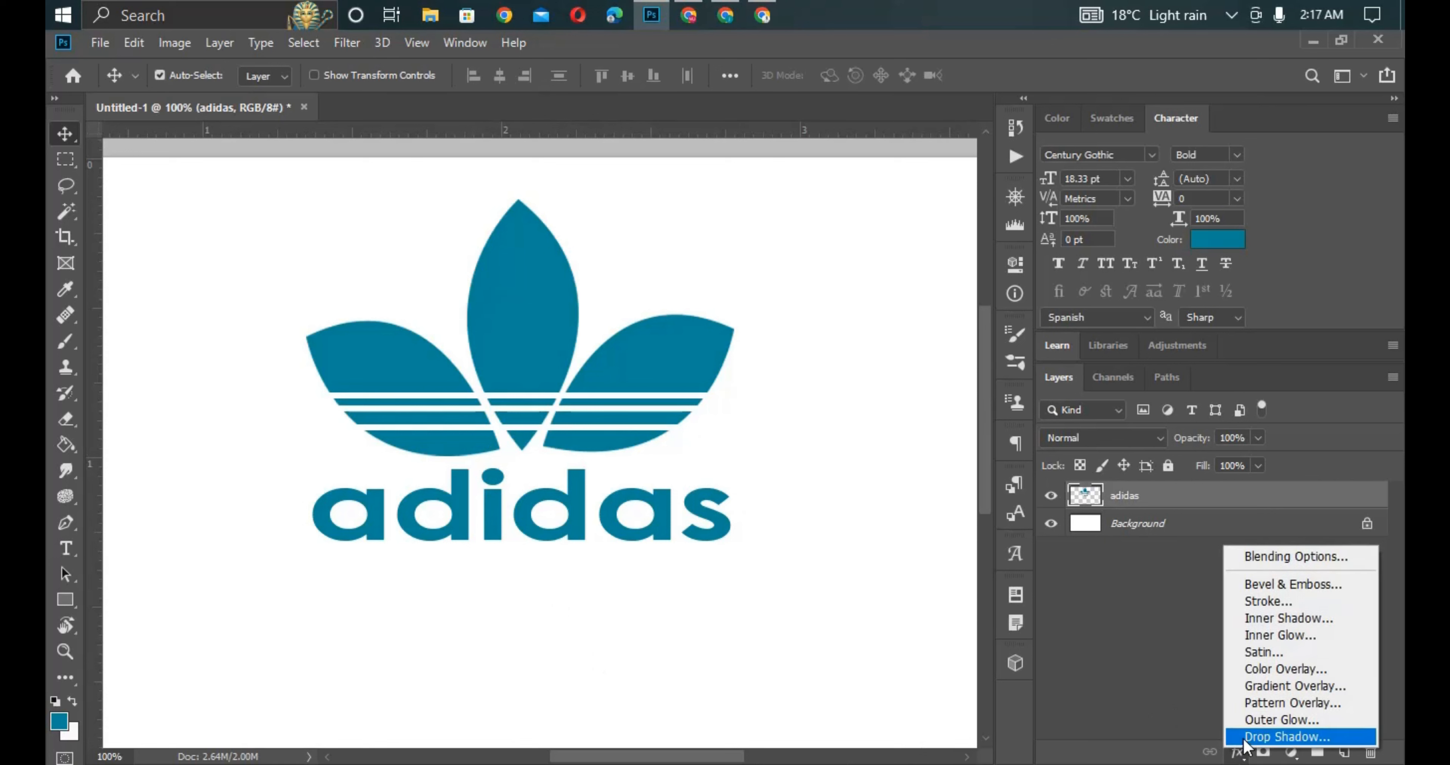
pyautogui.click(1265, 551)
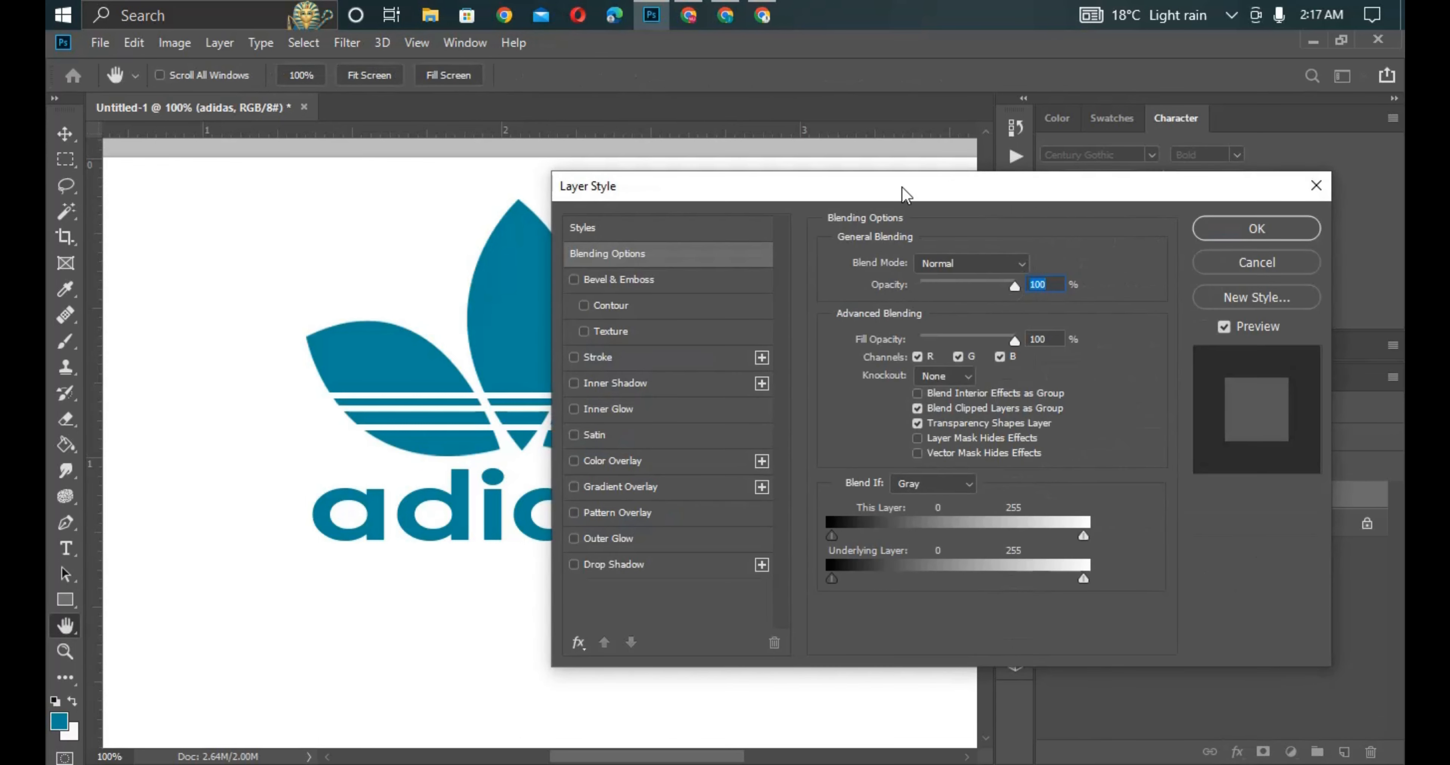
pyautogui.moveTo(905, 194); pyautogui.dragTo(1026, 280)
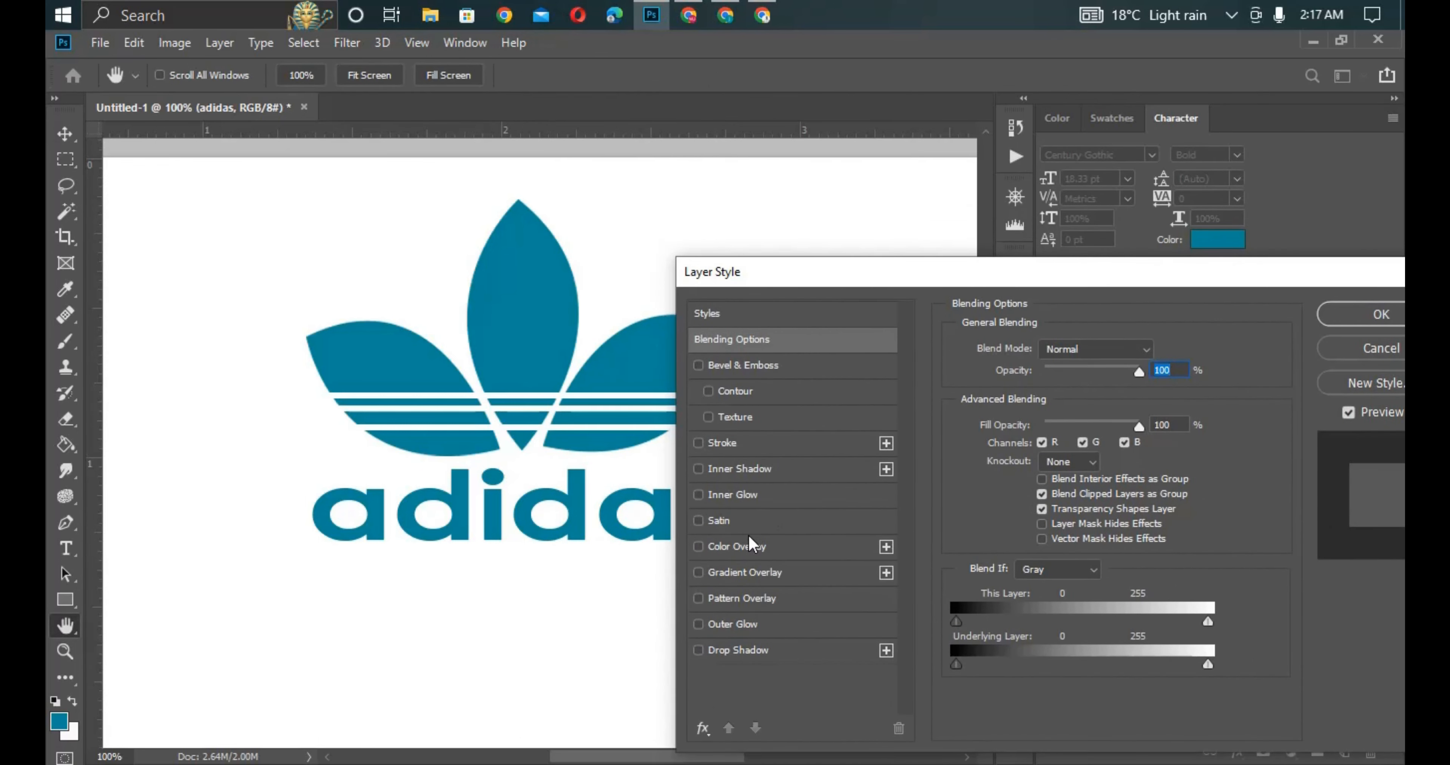
pyautogui.click(745, 567)
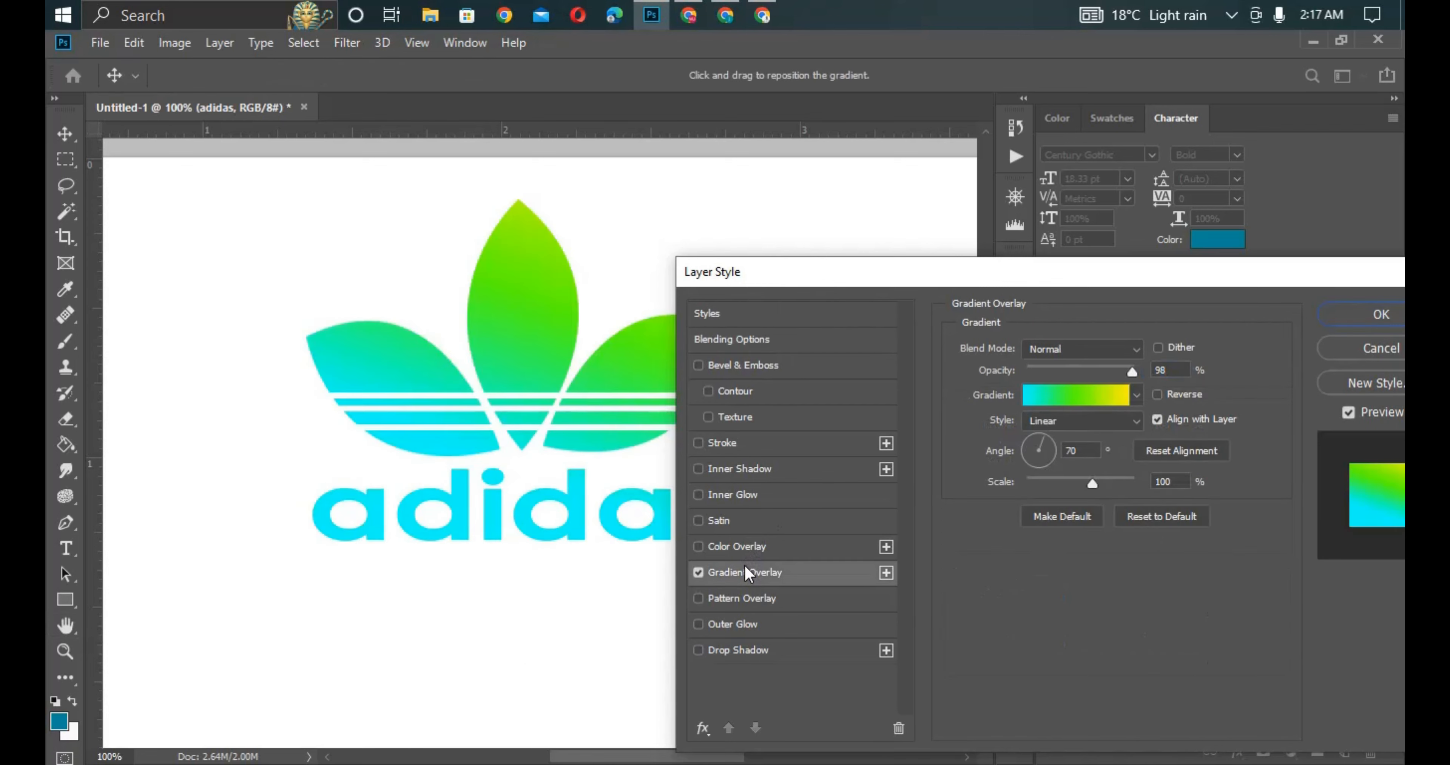
pyautogui.moveTo(1120, 287); pyautogui.dragTo(1107, 231)
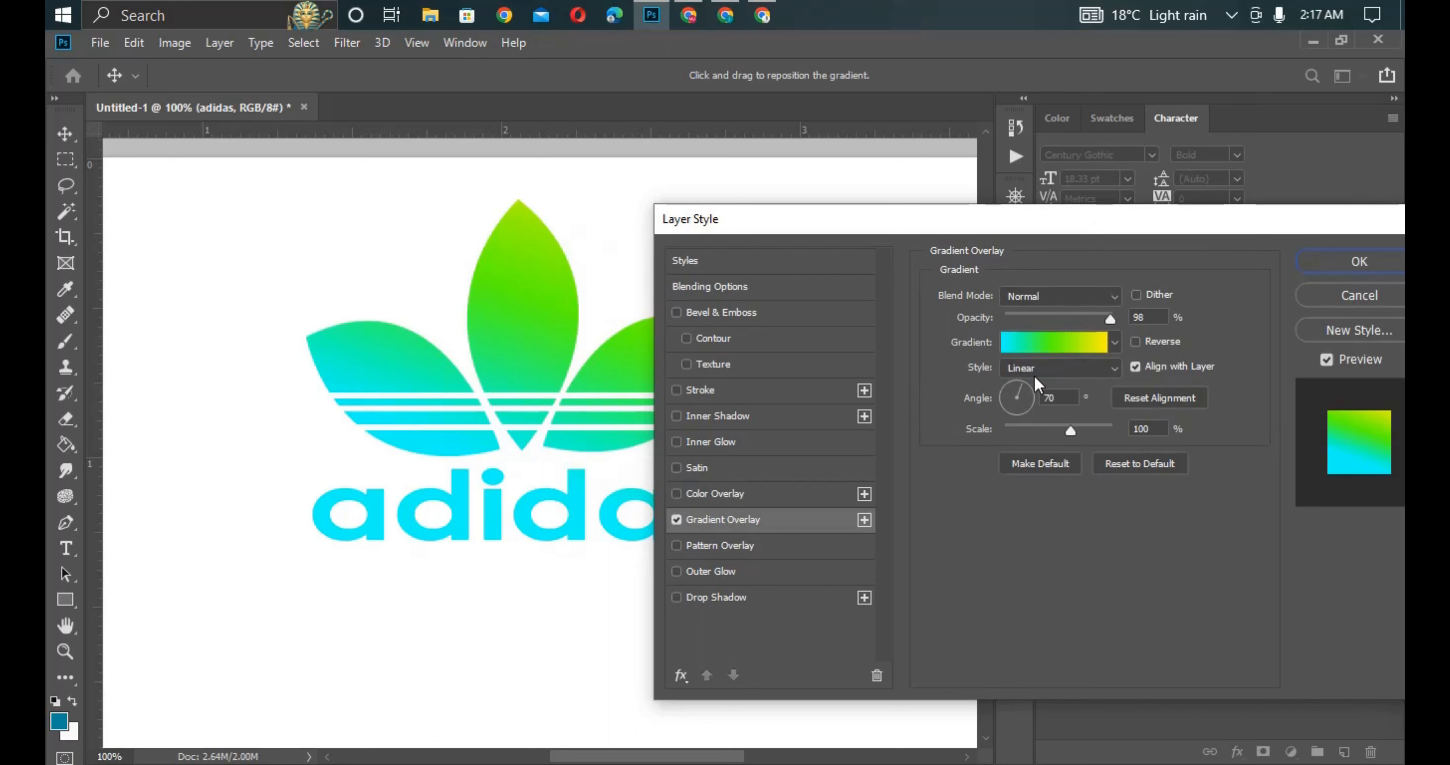
pyautogui.click(1115, 369)
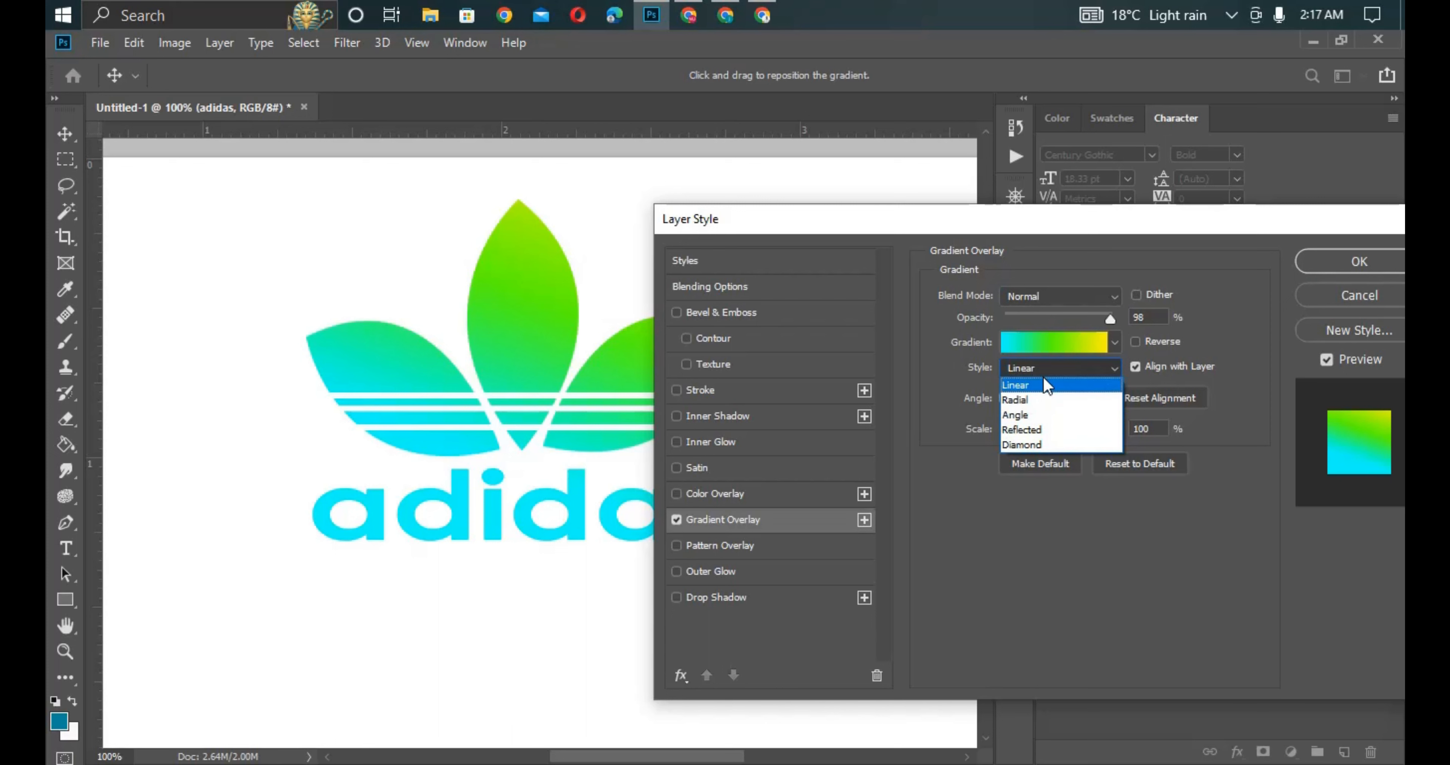
pyautogui.click(1044, 388)
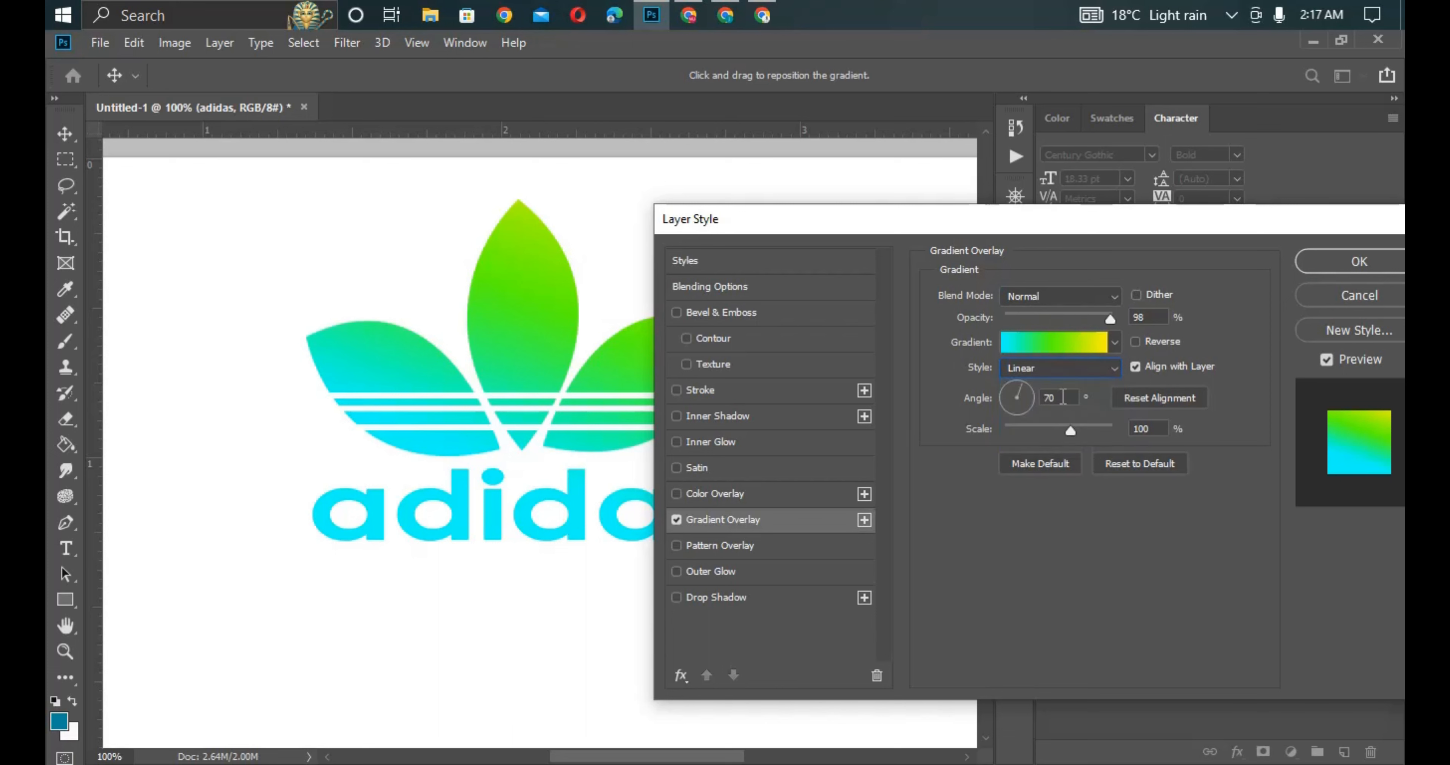
# - Try gradient overlay angles of 90, 180 and 100 degrees, and set the angle back to 70 degrees
pyautogui.moveTo(1062, 398); pyautogui.dragTo(1035, 401)
pyautogui.write('90')
pyautogui.moveTo(1048, 225); pyautogui.dragTo(1123, 310)
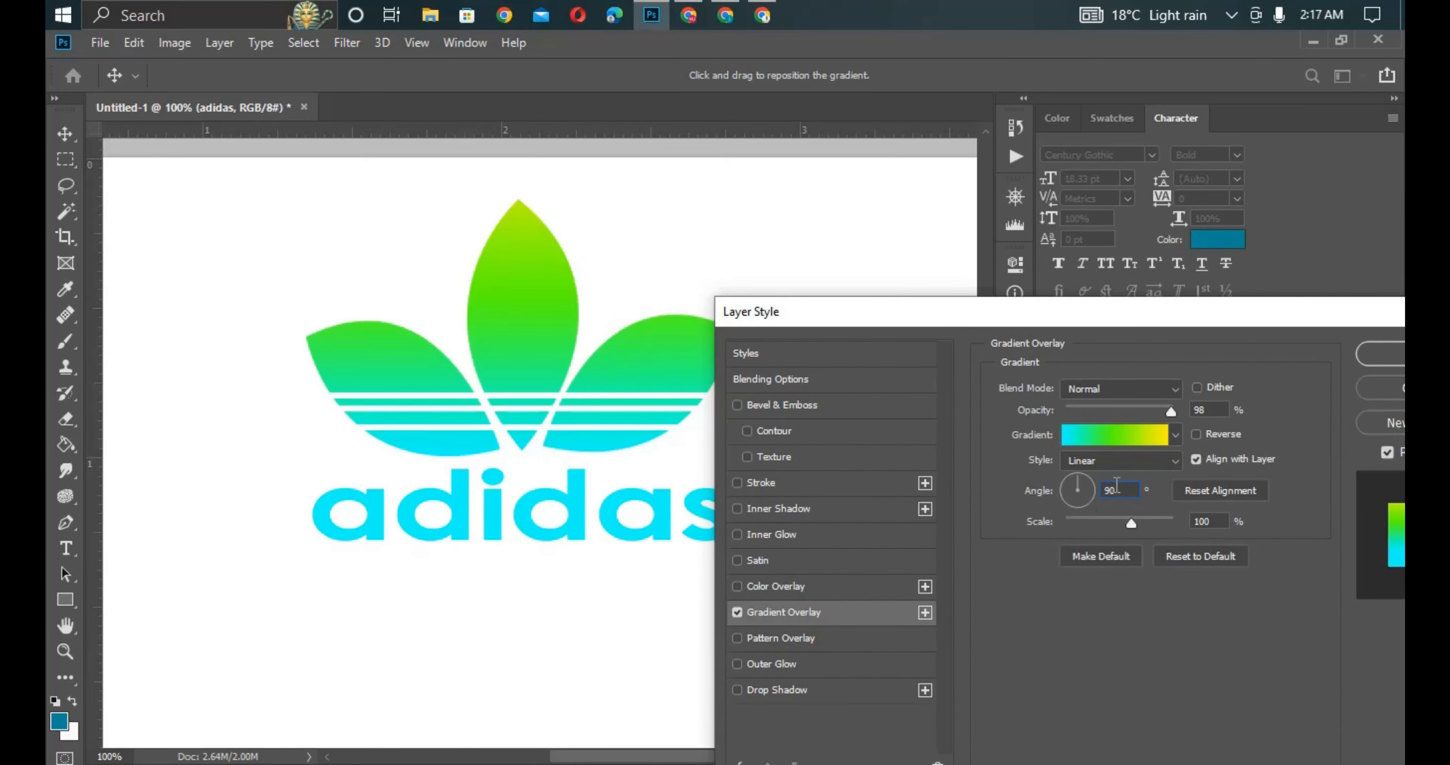
pyautogui.moveTo(1118, 484); pyautogui.dragTo(1105, 495)
pyautogui.write('1')
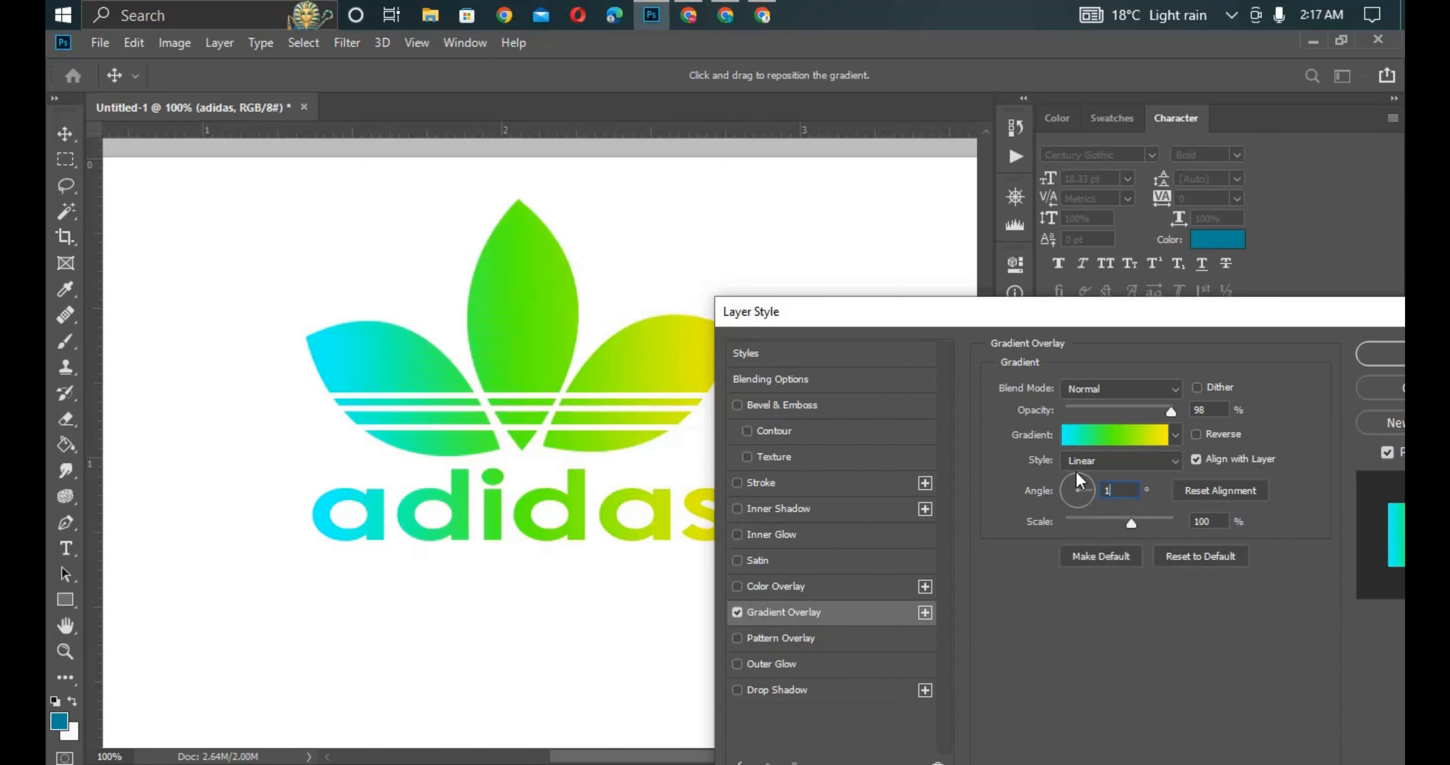
pyautogui.write('80')
pyautogui.moveTo(878, 311); pyautogui.dragTo(943, 242)
pyautogui.moveTo(1190, 425); pyautogui.dragTo(1136, 423)
pyautogui.write('100')
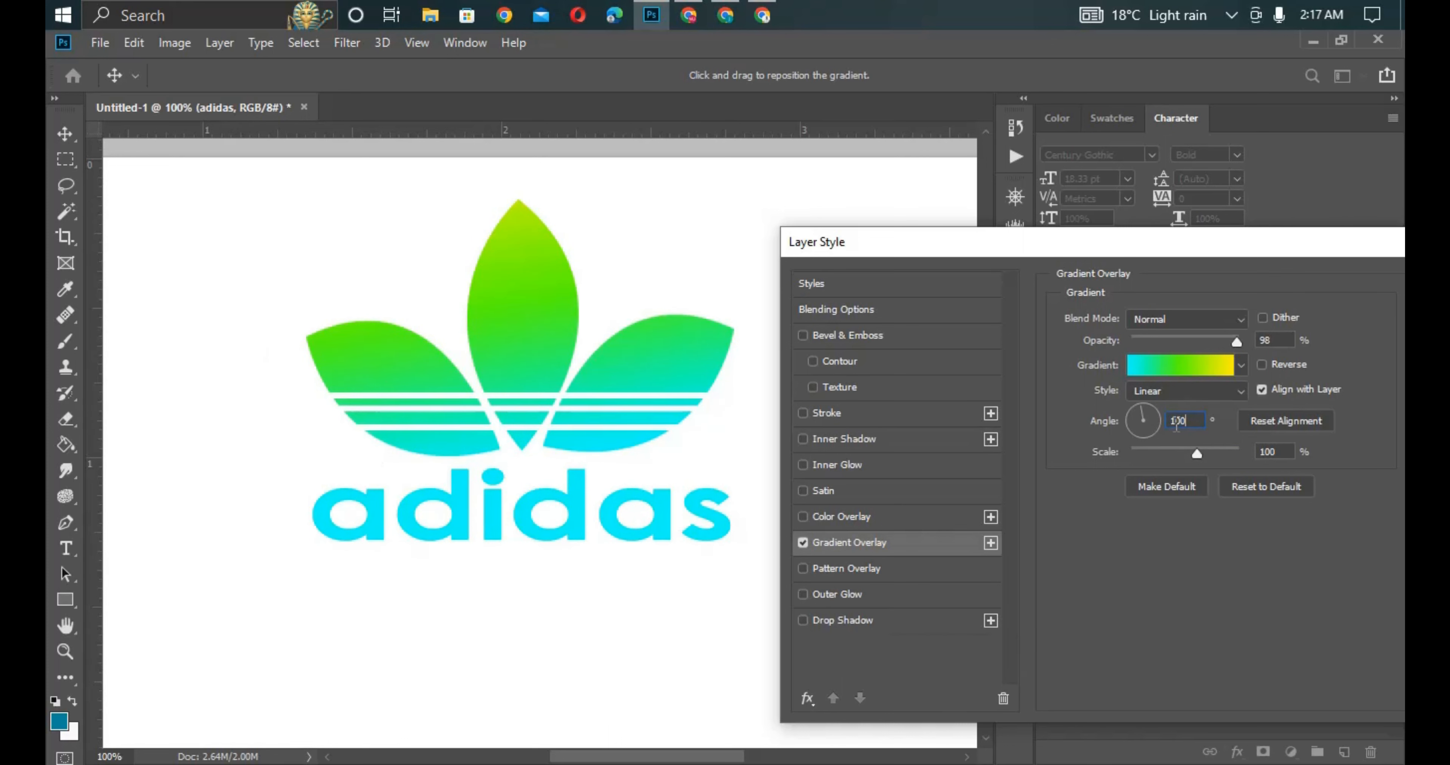
pyautogui.moveTo(1185, 417); pyautogui.dragTo(1113, 428)
pyautogui.write('70')
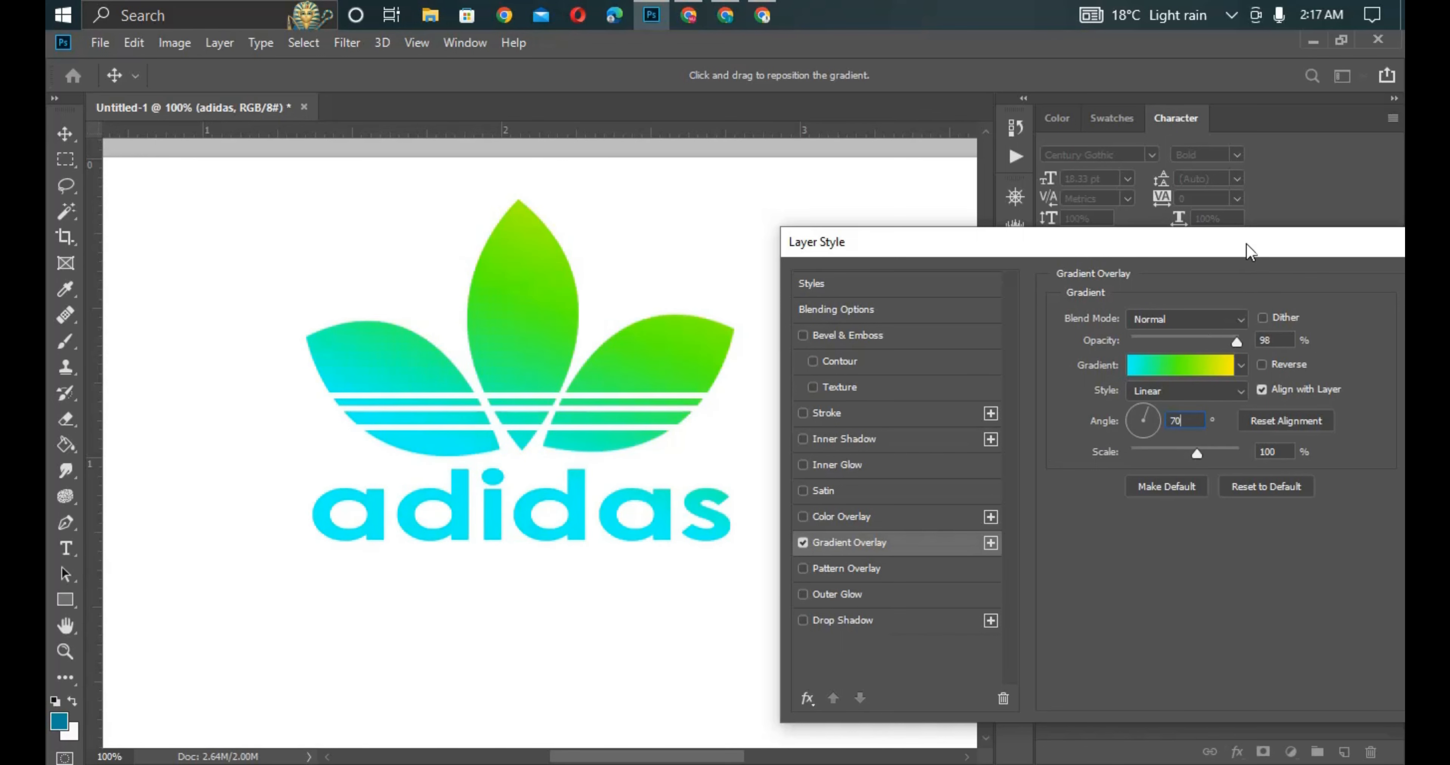
# - Open the overlay's gradient for editing and check the colour code of its cyan stop
pyautogui.moveTo(1246, 243); pyautogui.dragTo(1029, 291)
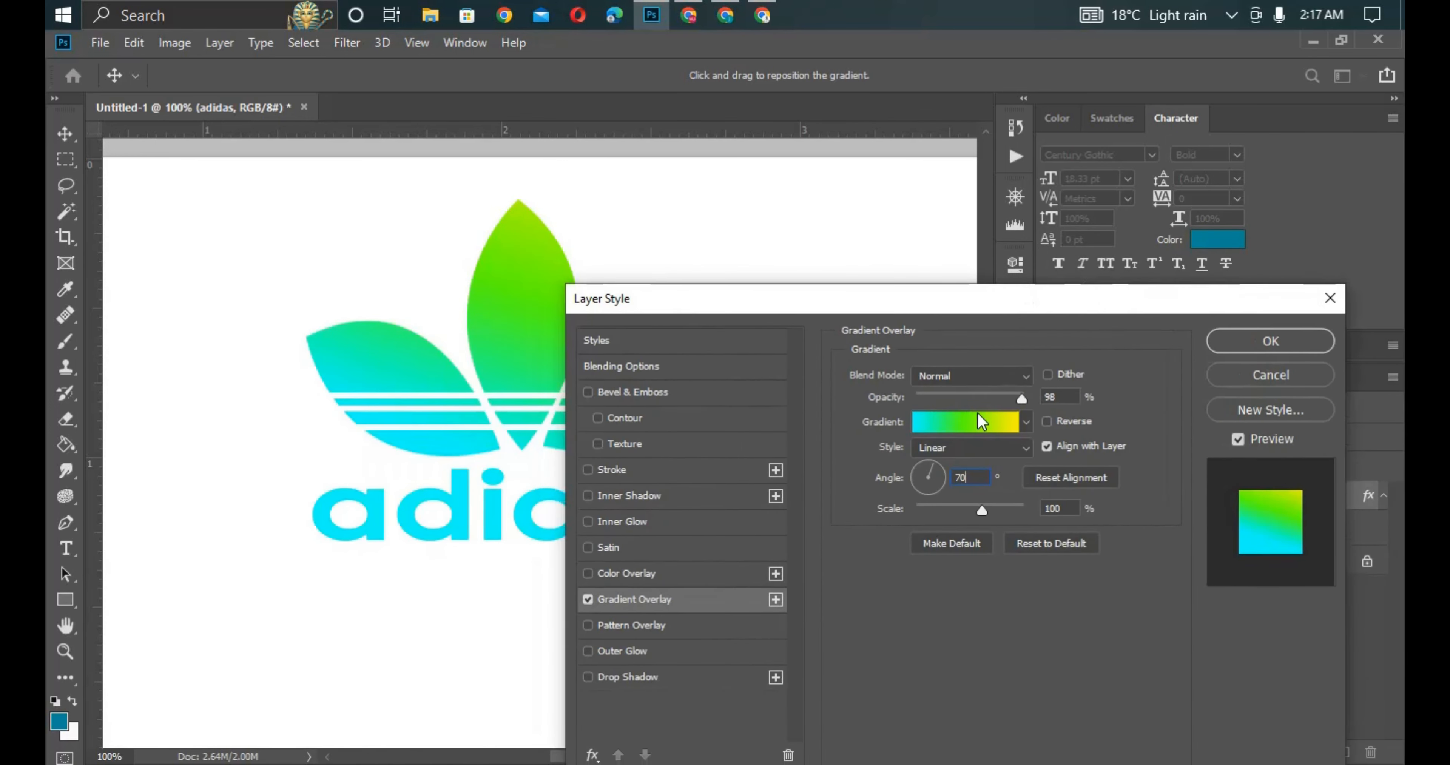
pyautogui.click(973, 422)
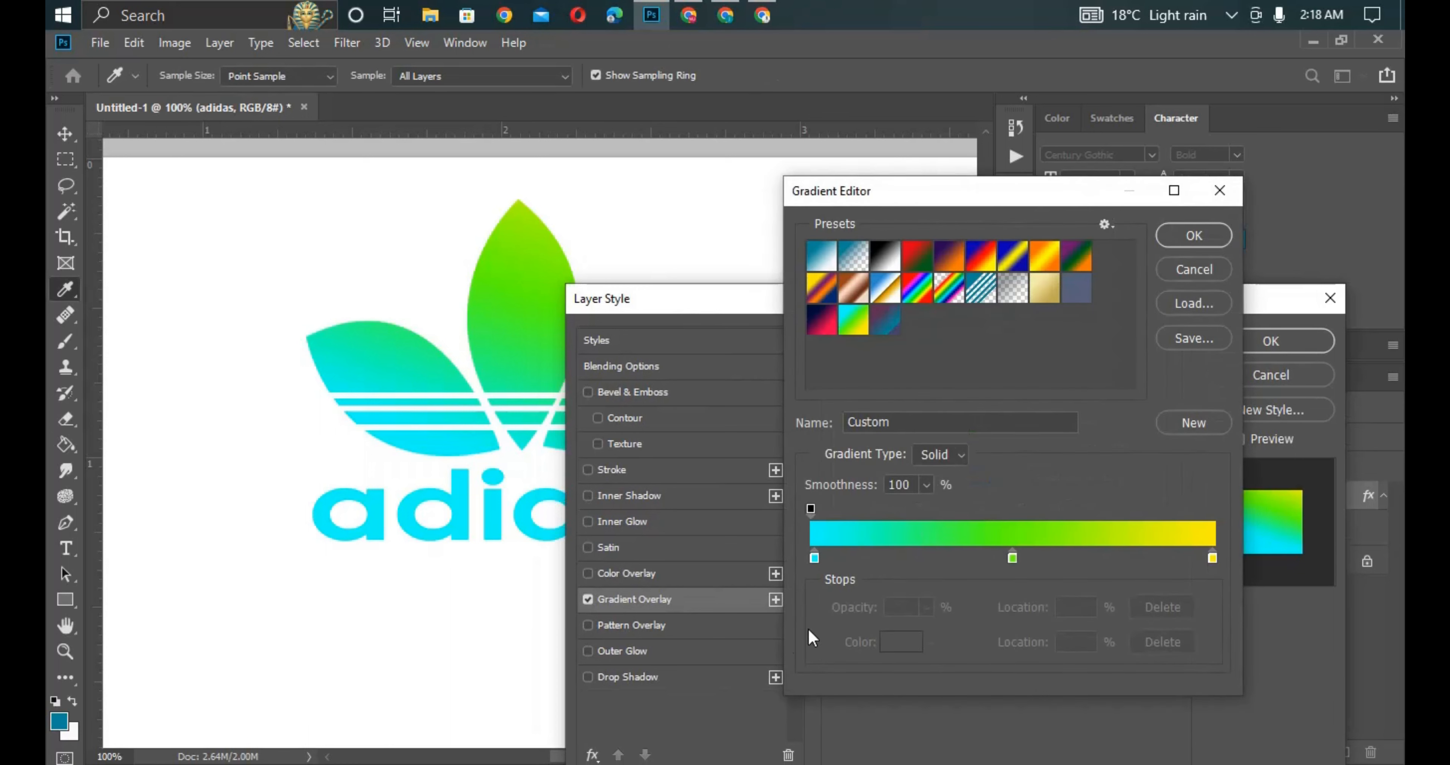
pyautogui.click(815, 557)
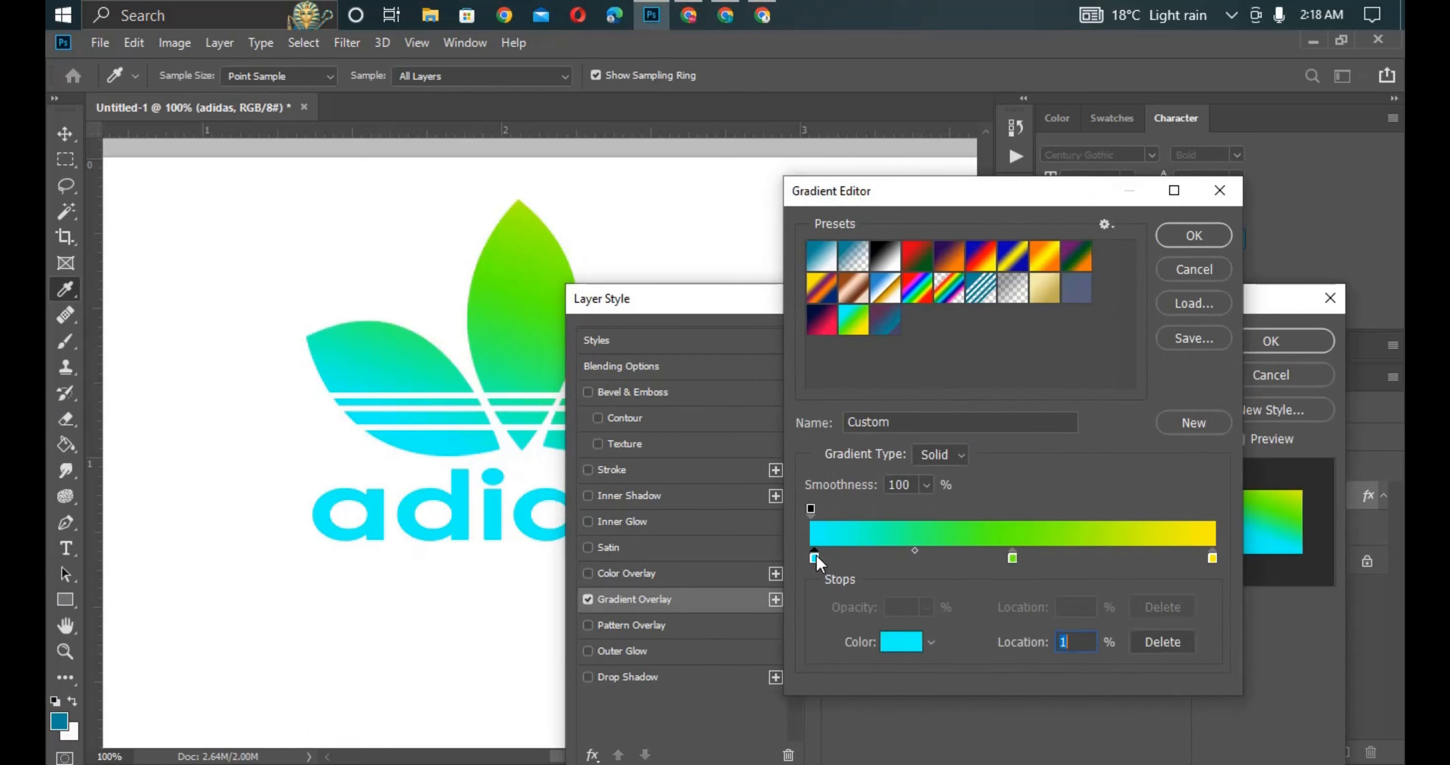
pyautogui.click(895, 643)
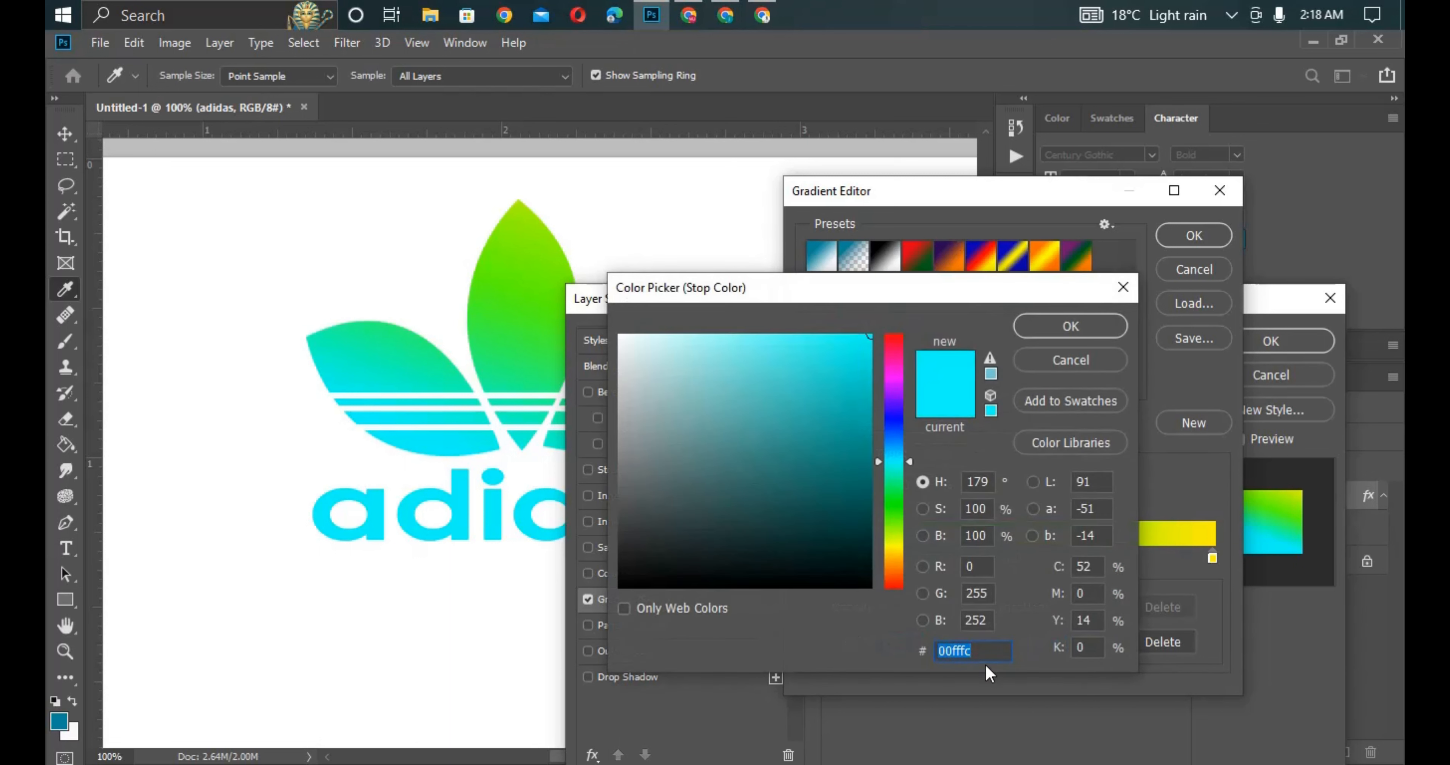
pyautogui.moveTo(989, 653); pyautogui.dragTo(923, 651)
pyautogui.click(1070, 332)
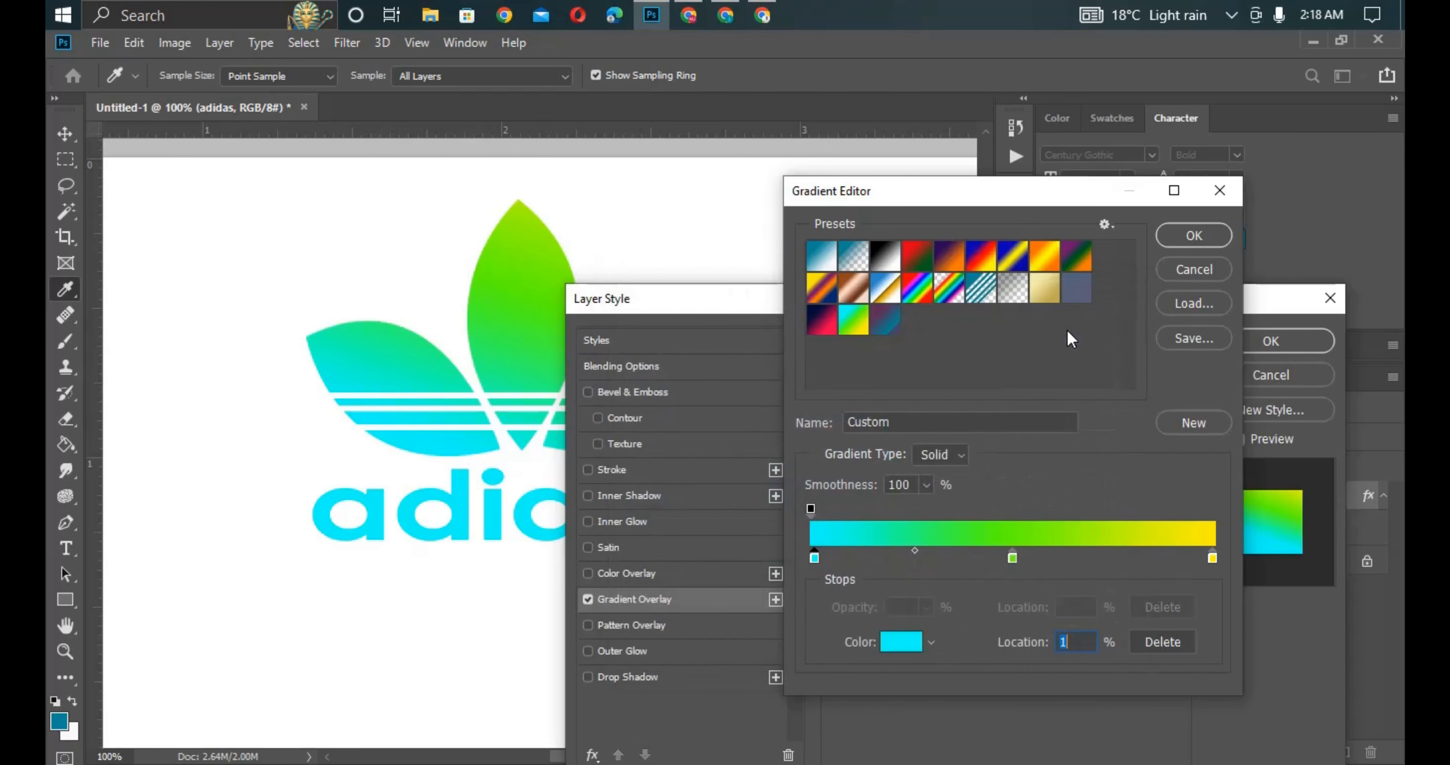
# - Check the colour codes of the gradient's green and yellow stops, and apply the Gradient Overlay to the logo
pyautogui.click(1012, 558)
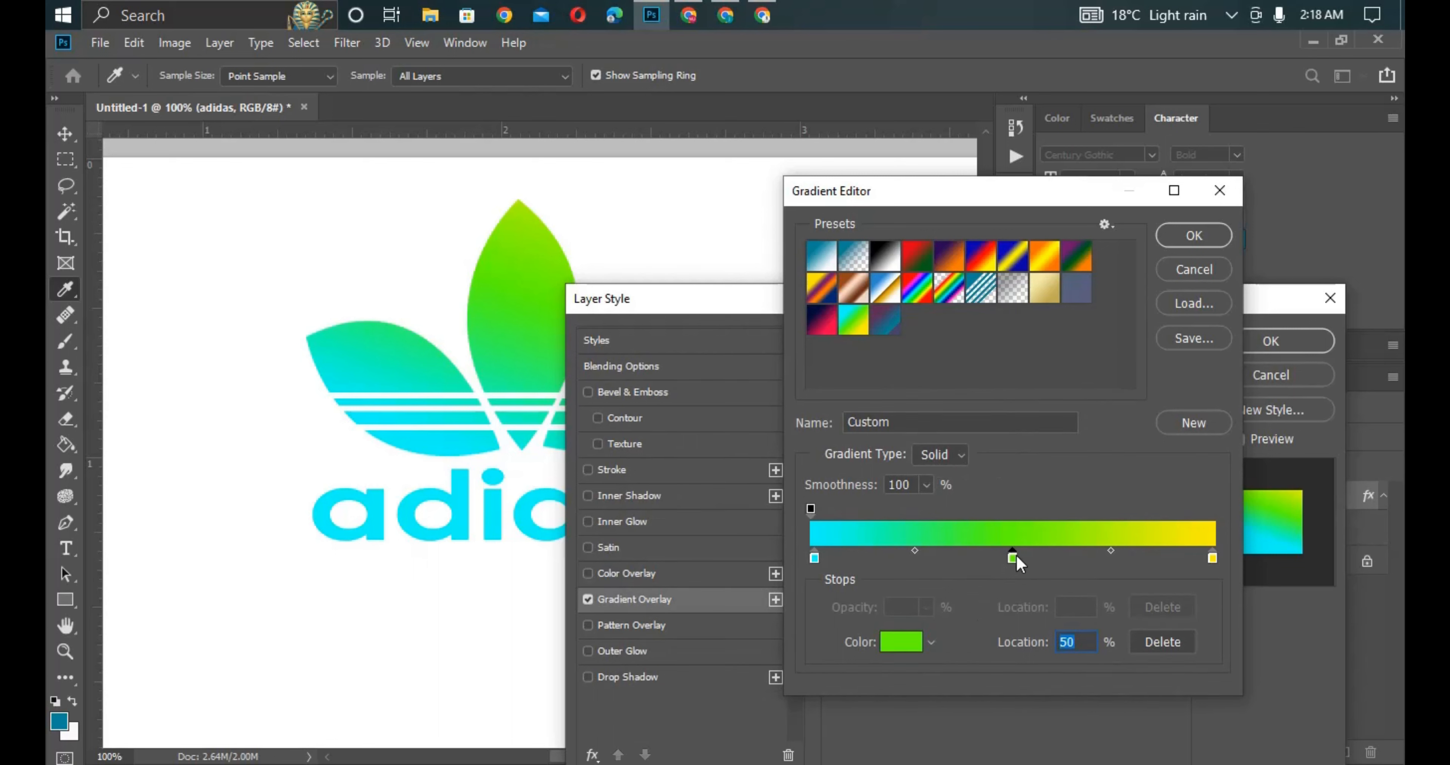
pyautogui.click(901, 641)
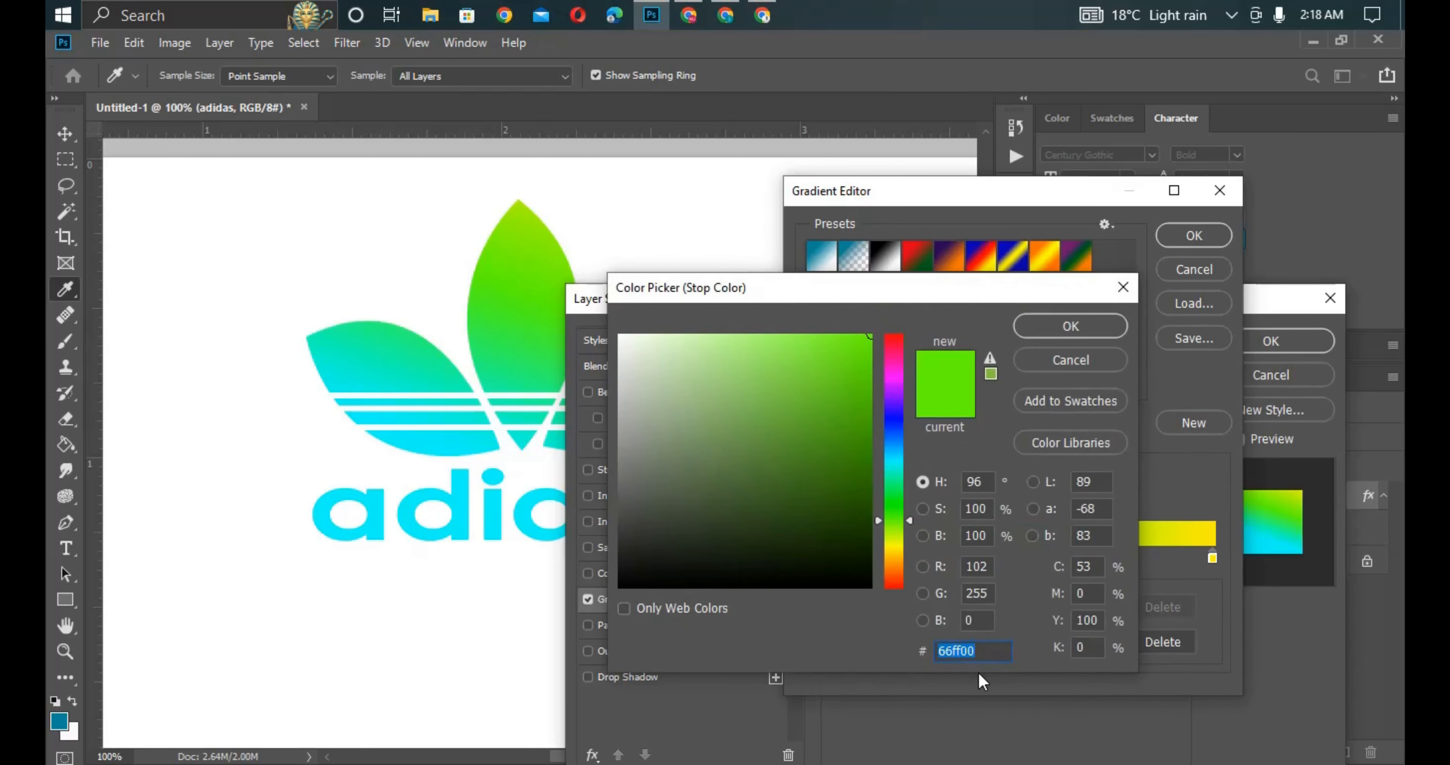
pyautogui.click(1078, 325)
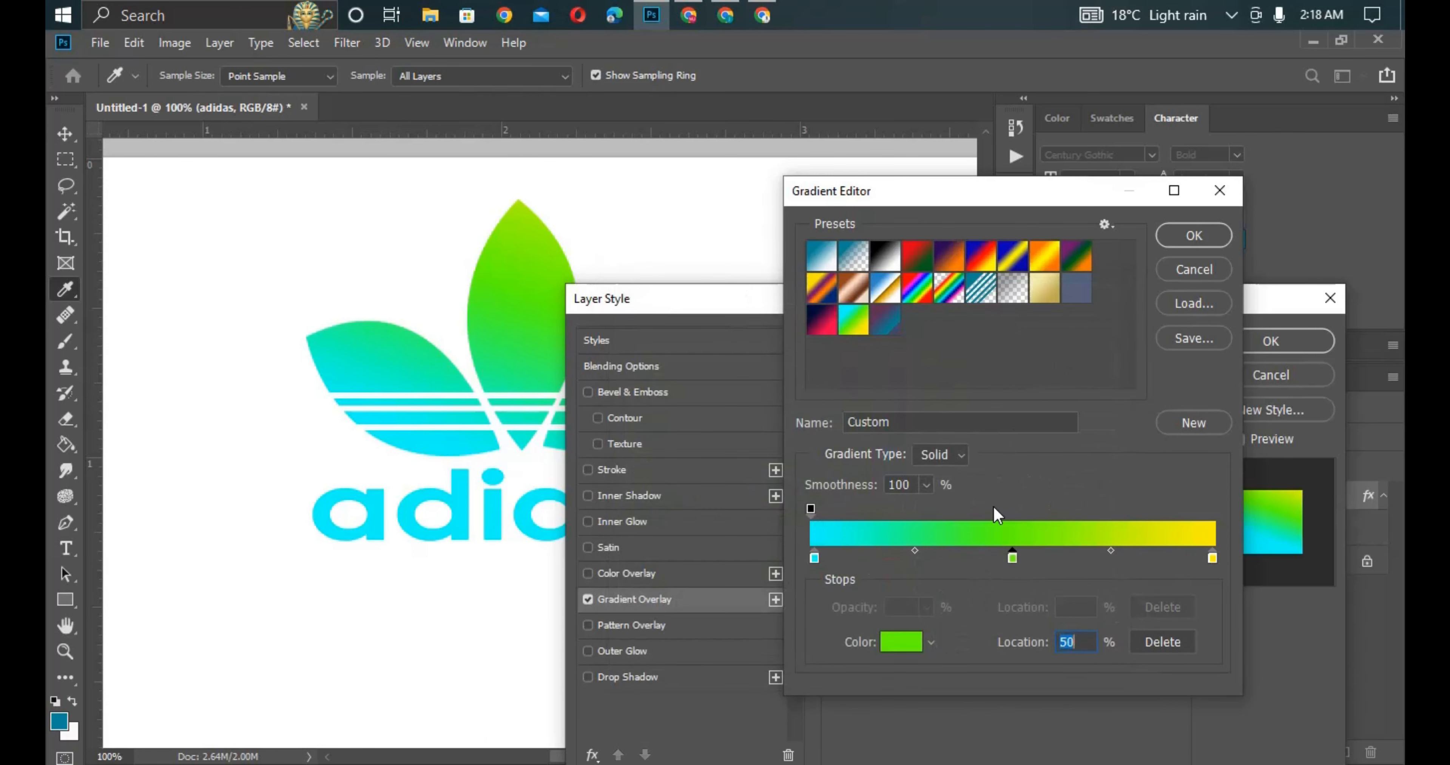
pyautogui.click(1213, 558)
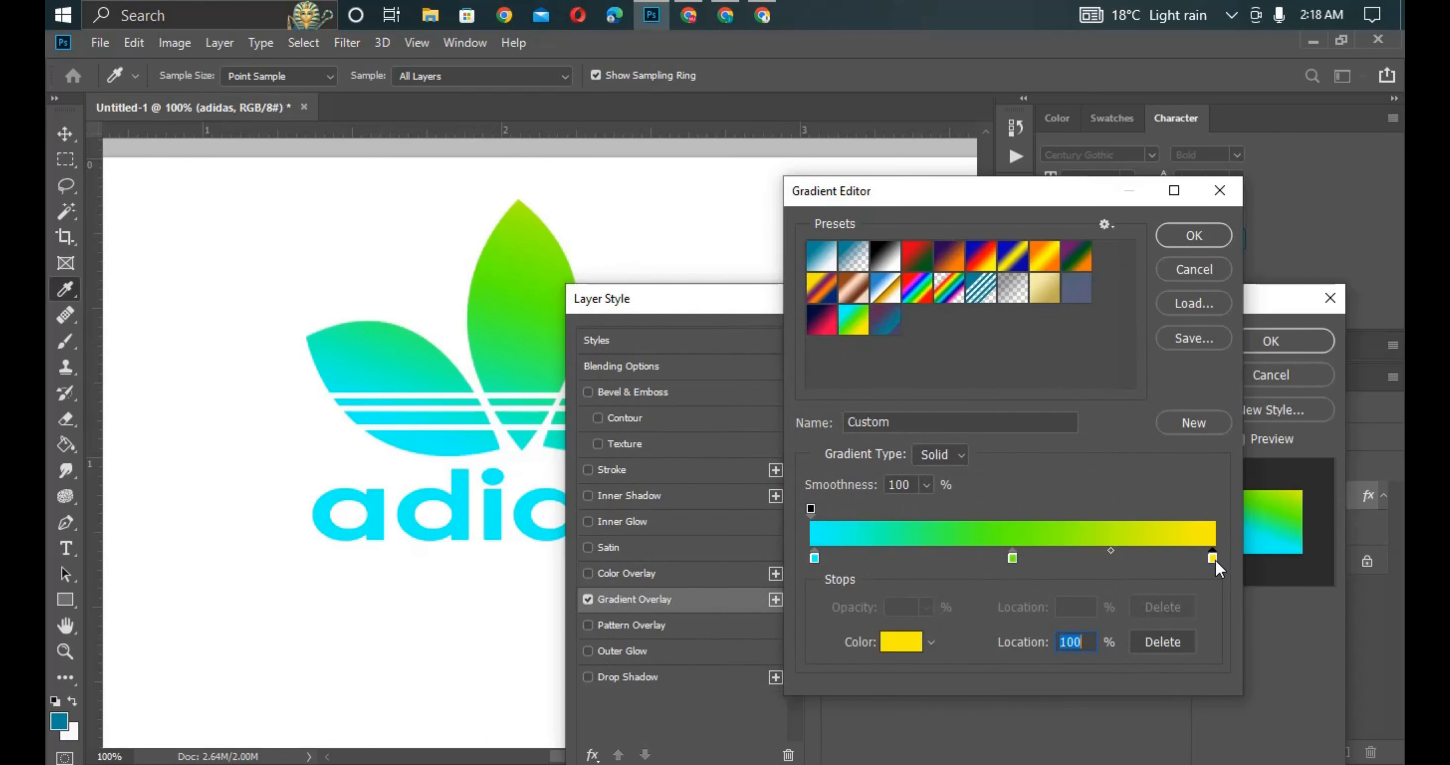
pyautogui.click(908, 643)
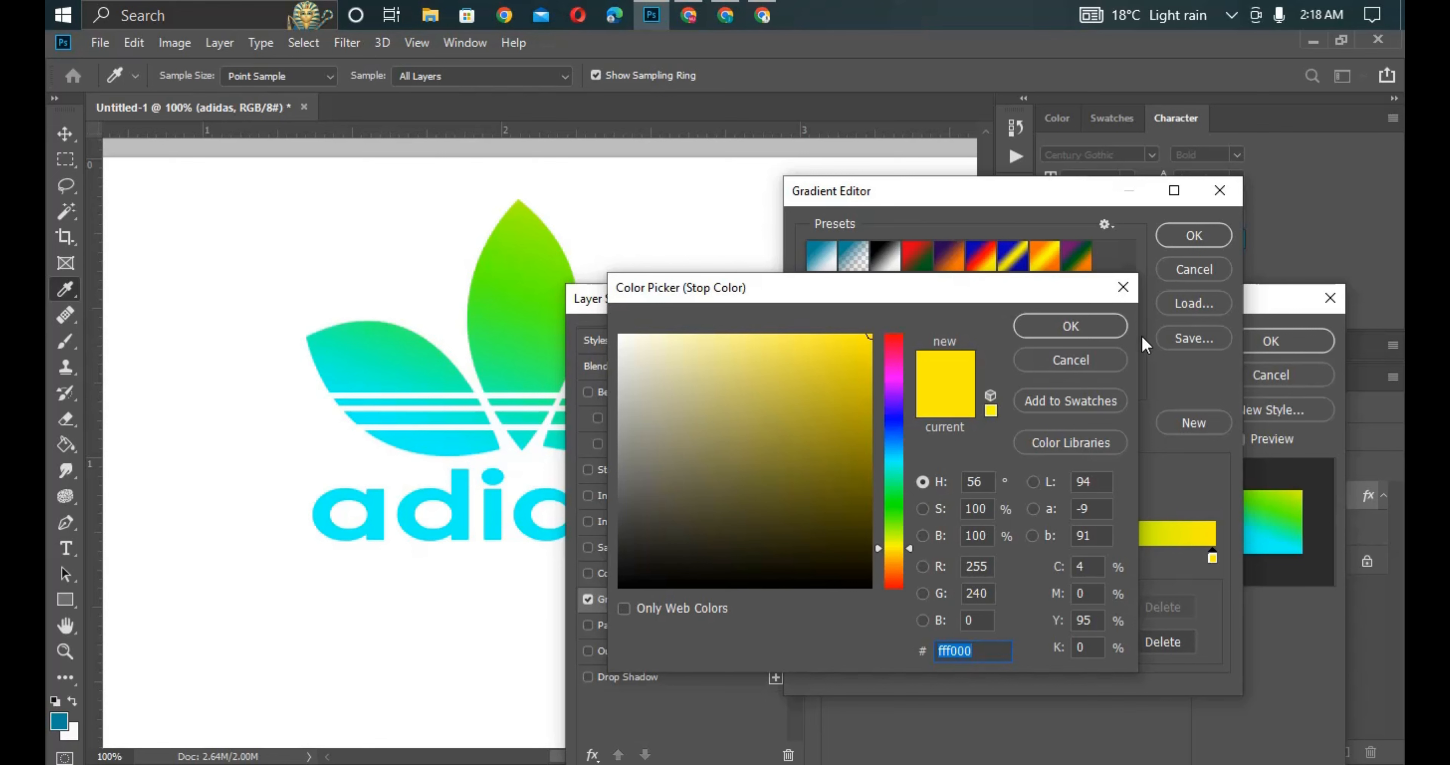
pyautogui.click(1070, 327)
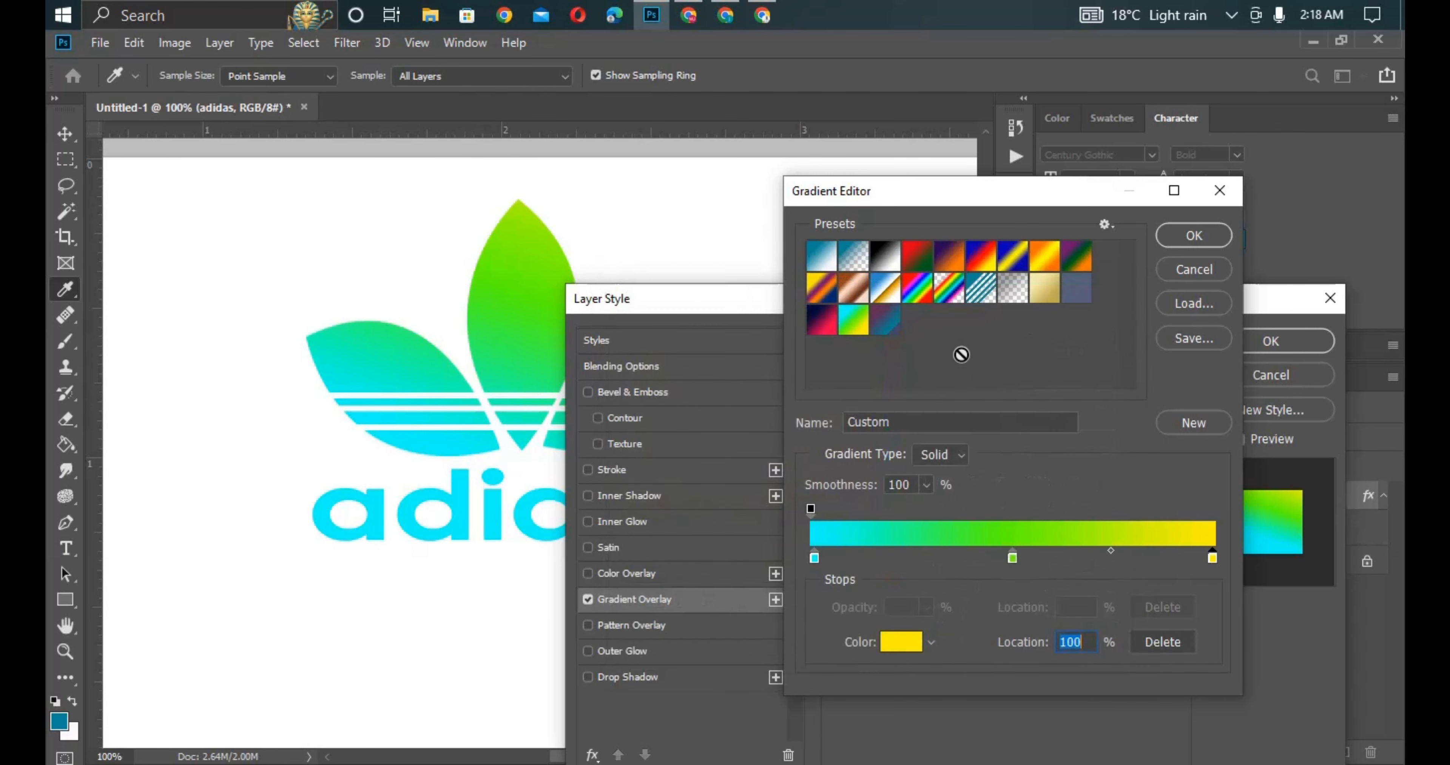
pyautogui.click(1179, 237)
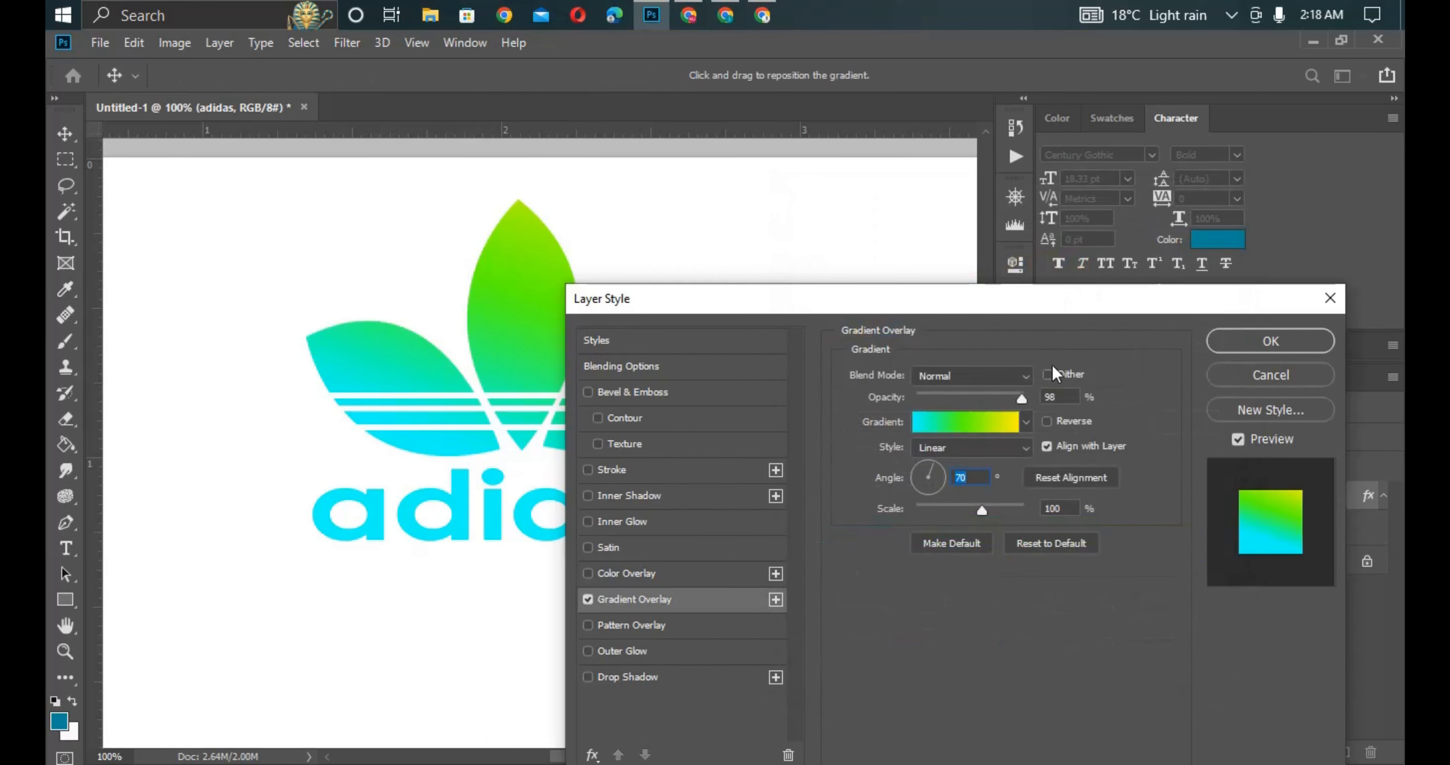
pyautogui.click(1242, 346)
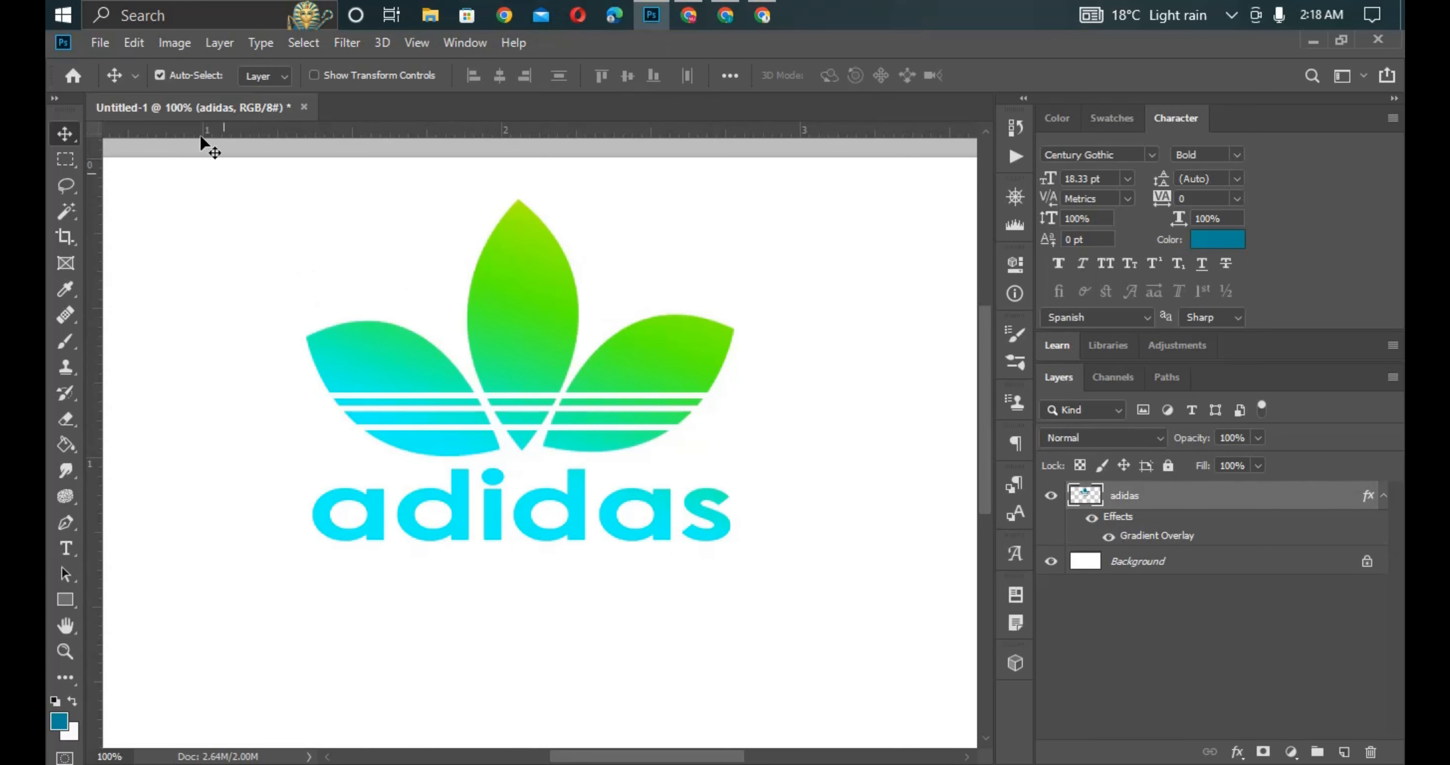
# - Open the Logo_mockup Photoshop file from the LOGO MOCK UP folder
pyautogui.click(95, 44)
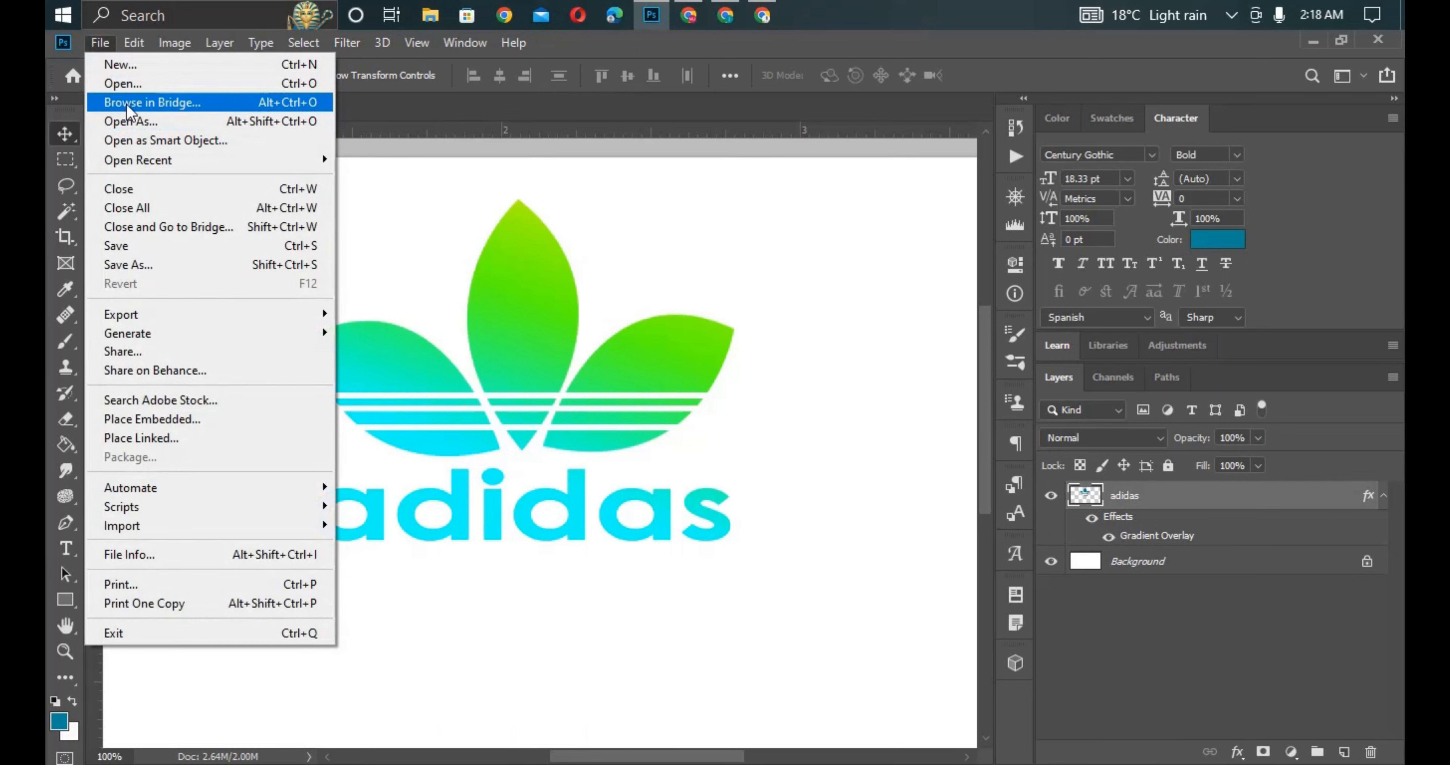
pyautogui.click(128, 84)
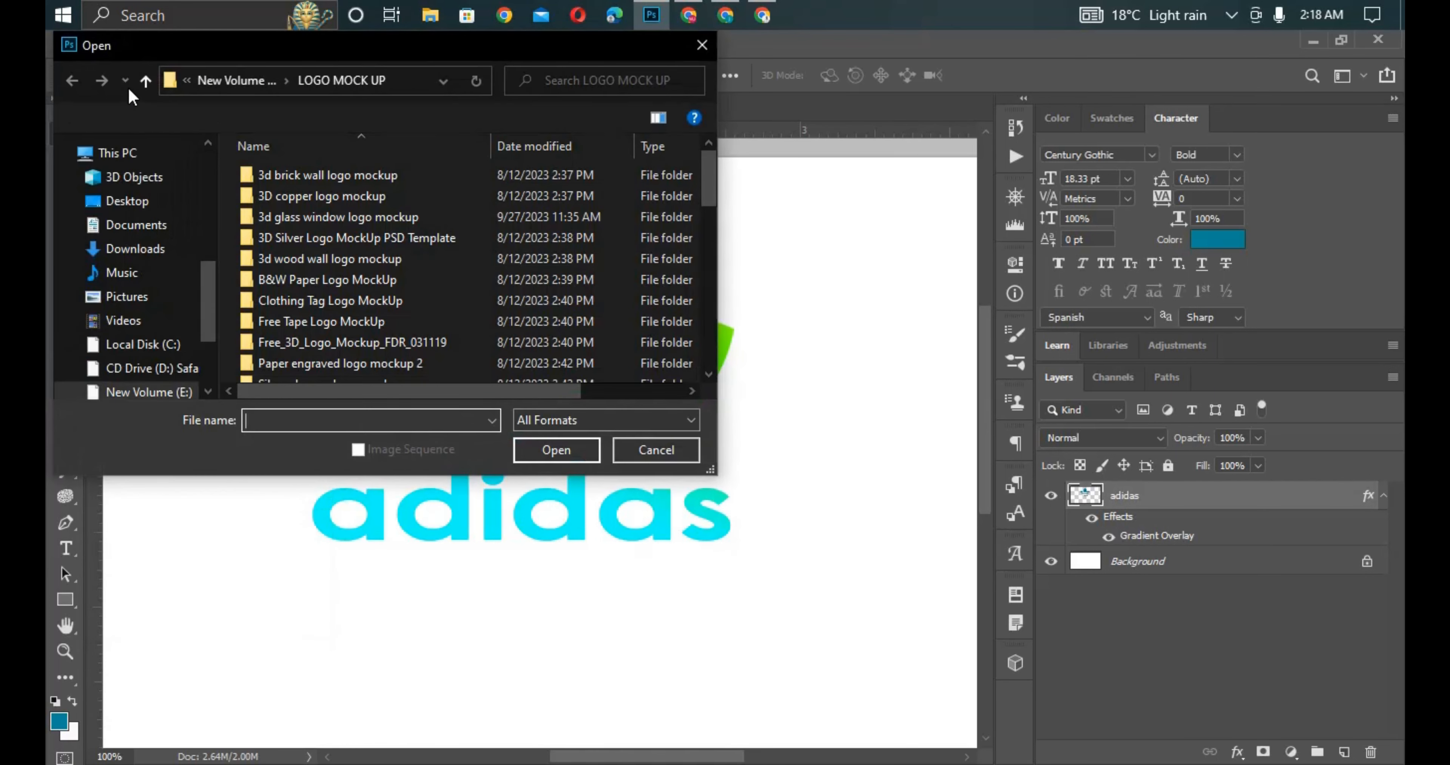
pyautogui.scroll(-10, 323, 253)
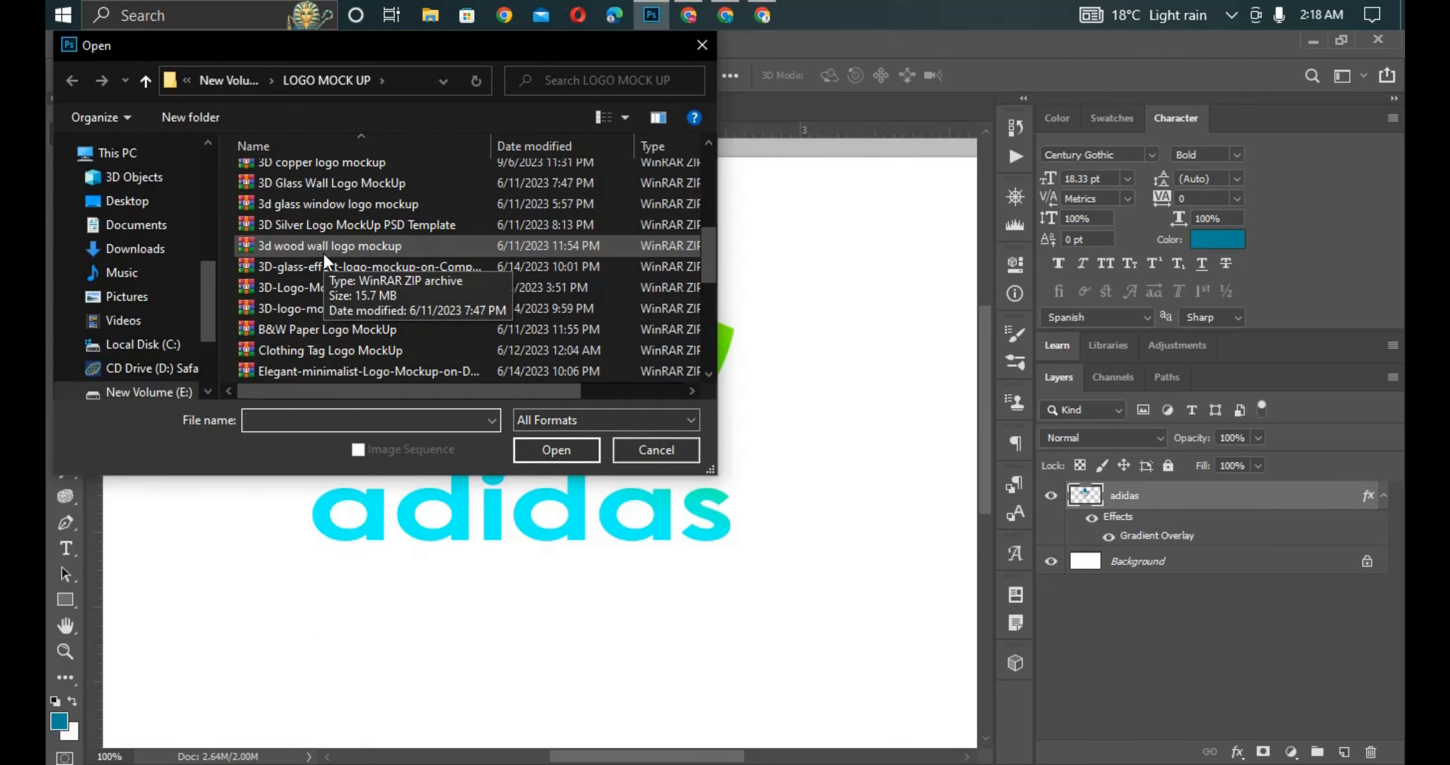
pyautogui.scroll(3, 346, 297)
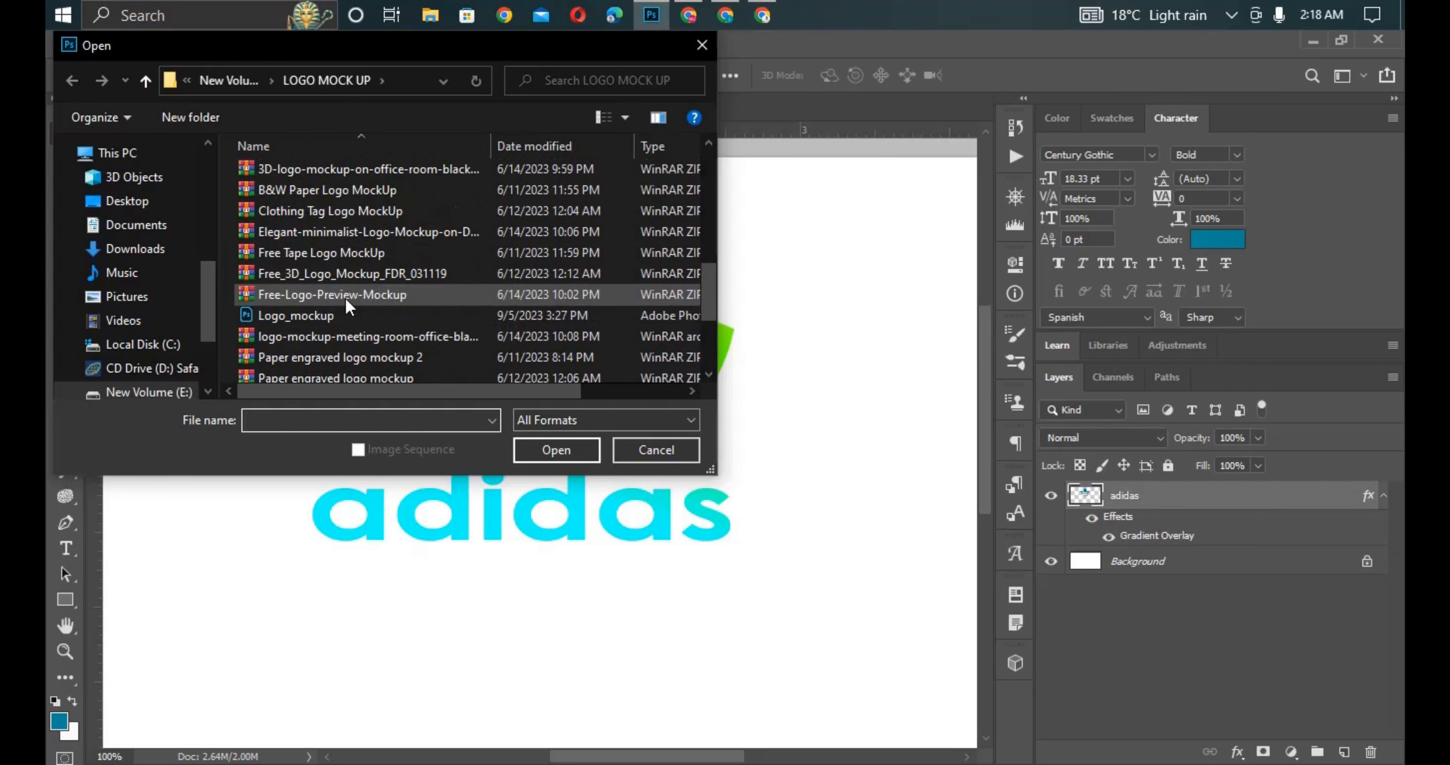
pyautogui.scroll(-3, 345, 298)
pyautogui.scroll(3, 345, 297)
pyautogui.click(341, 314)
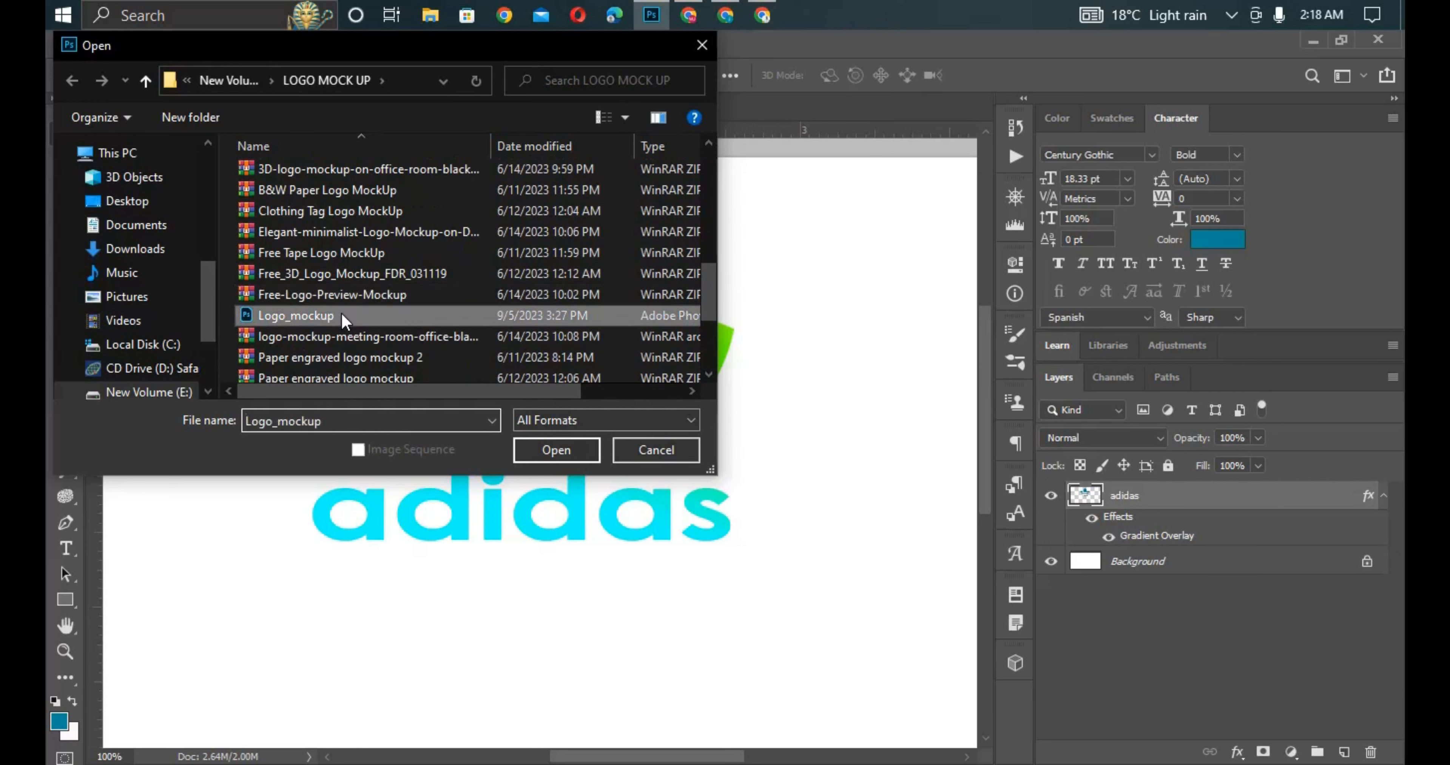
pyautogui.click(571, 457)
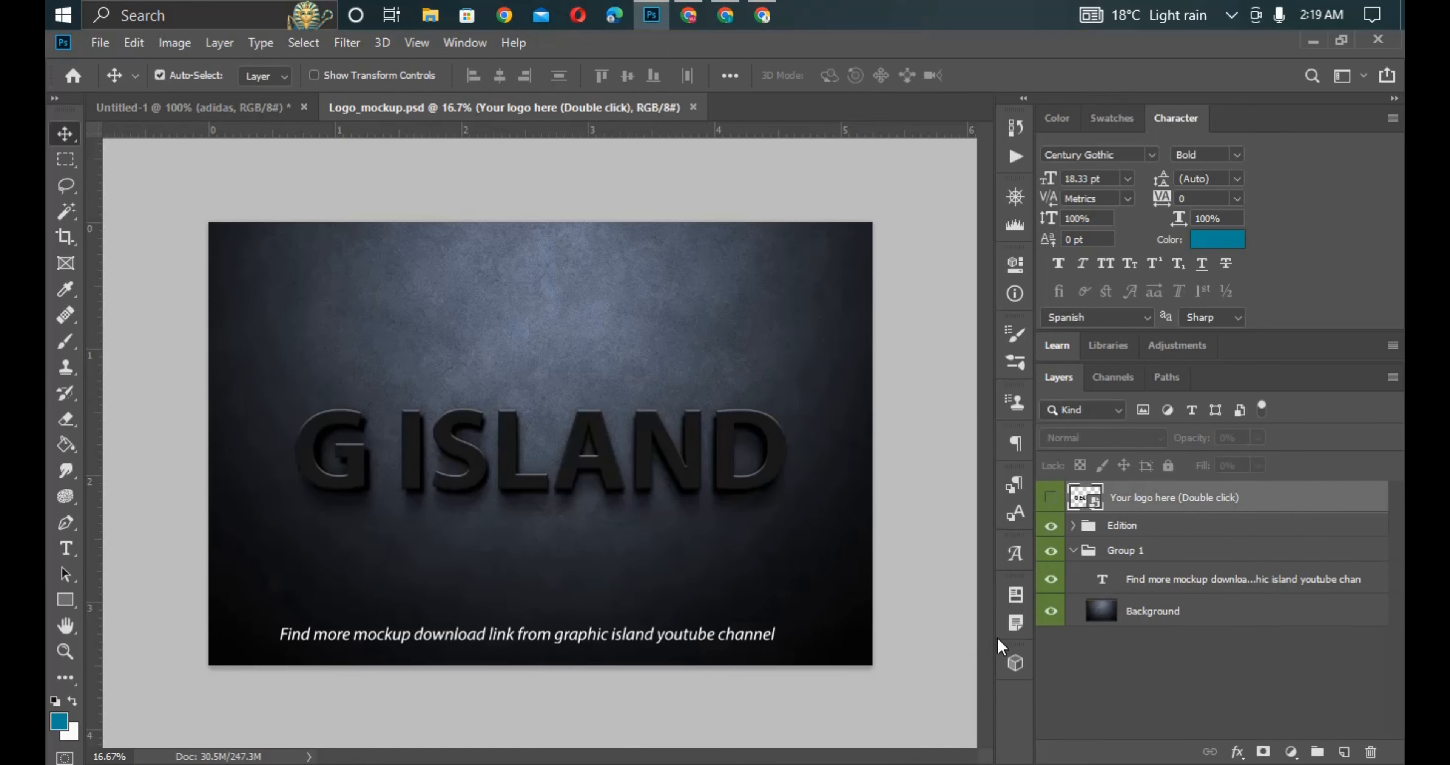
# - Hide the "Find more mockup download link" text layer in Group 1, keeping the Background layer visible
pyautogui.click(1052, 611)
pyautogui.click(1051, 612)
pyautogui.click(1051, 580)
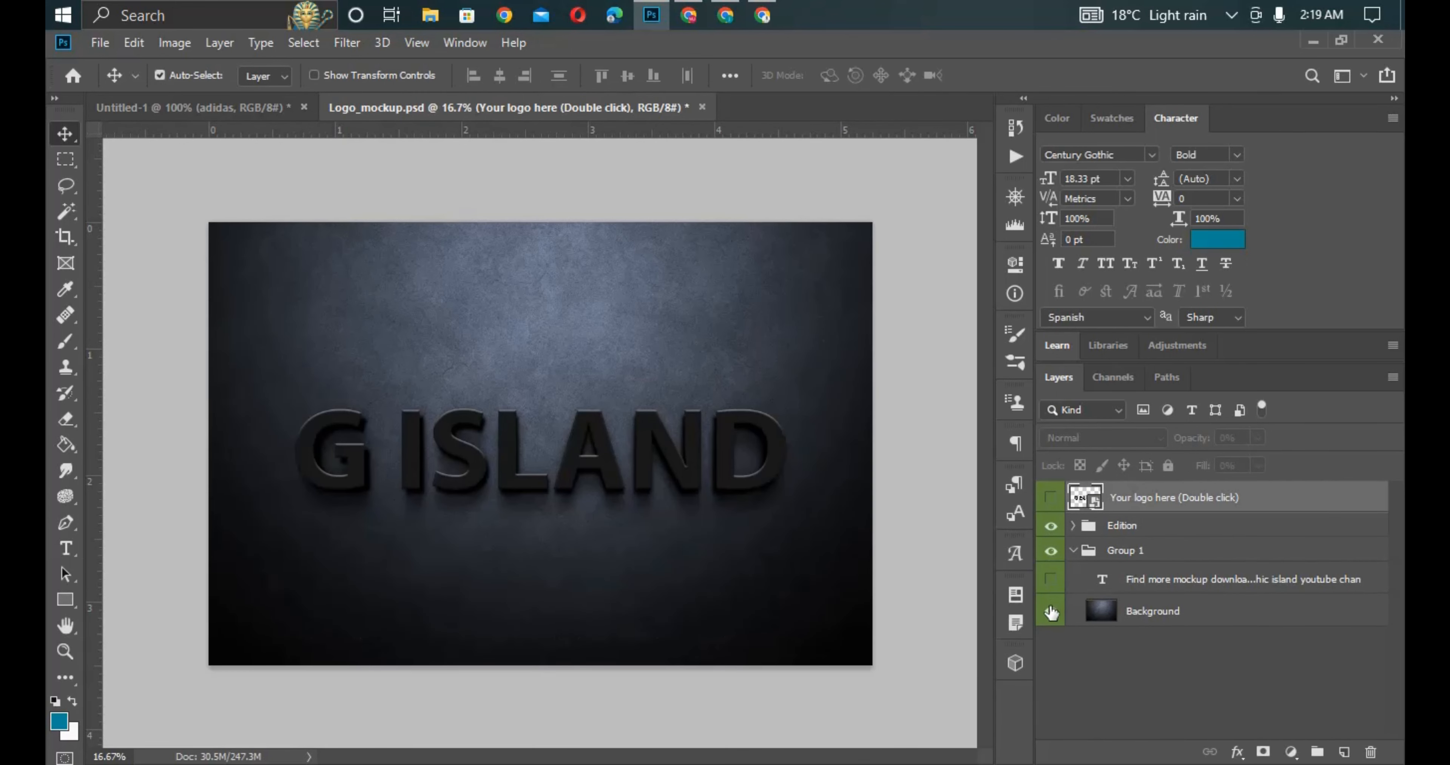
# - Open the contents of the "Your logo here (Double click)" smart object and copy the adidas logo layer from Untitled-1 into it
pyautogui.doubleClick(1082, 499)
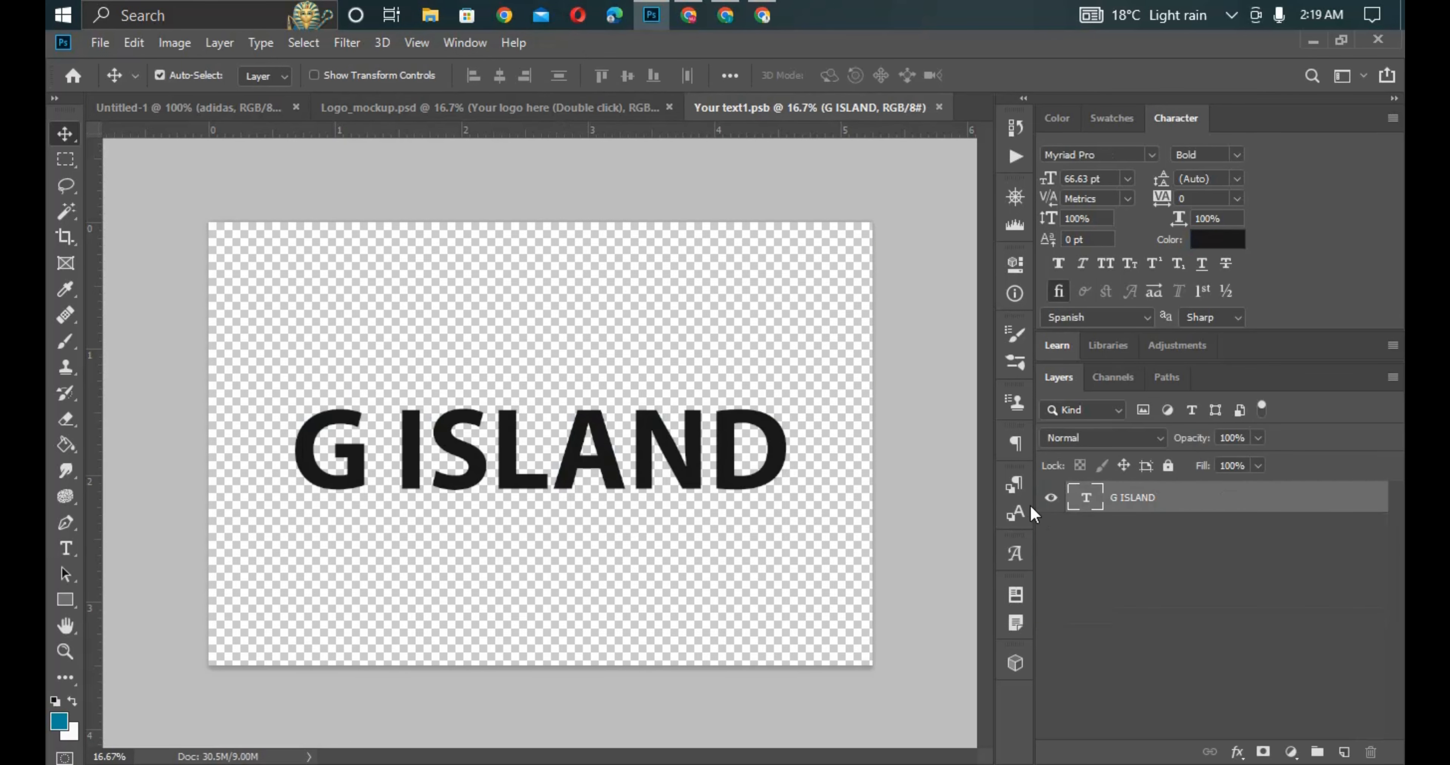
pyautogui.click(176, 110)
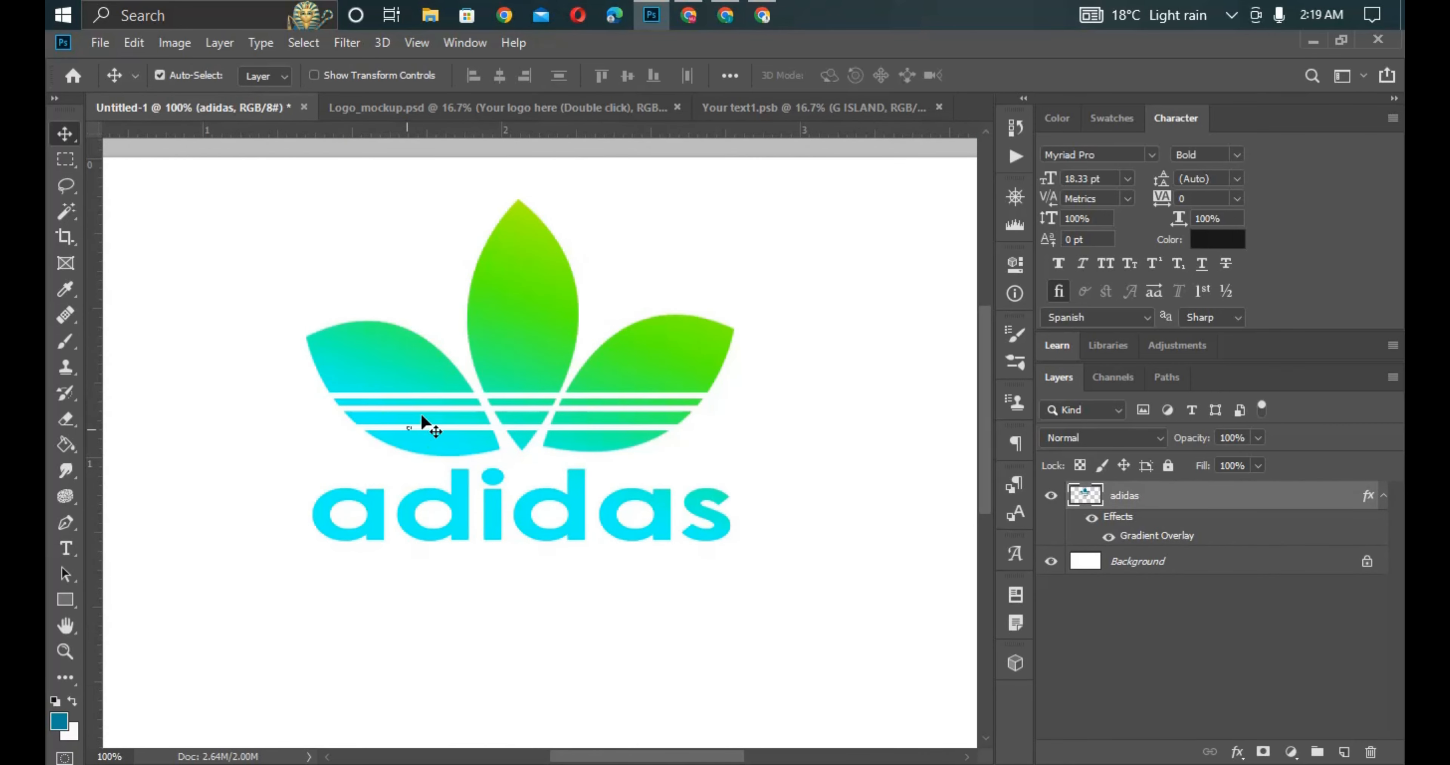
pyautogui.moveTo(487, 355); pyautogui.dragTo(469, 404)
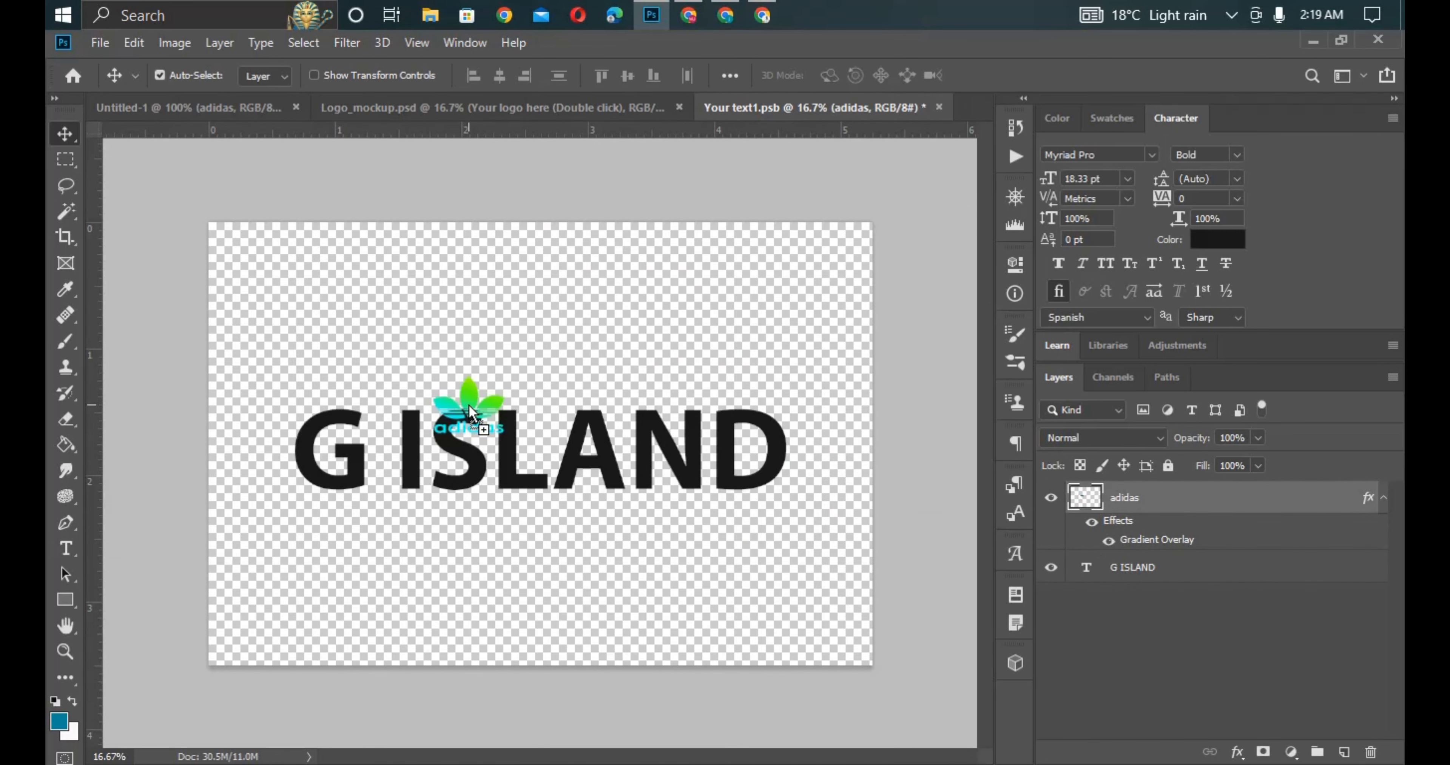
# - Scale the adidas logo proportionally to about 584% and centre it horizontally on the smart object's canvas
pyautogui.hotkey('ctrl', 't')
pyautogui.moveTo(511, 432); pyautogui.dragTo(703, 592)
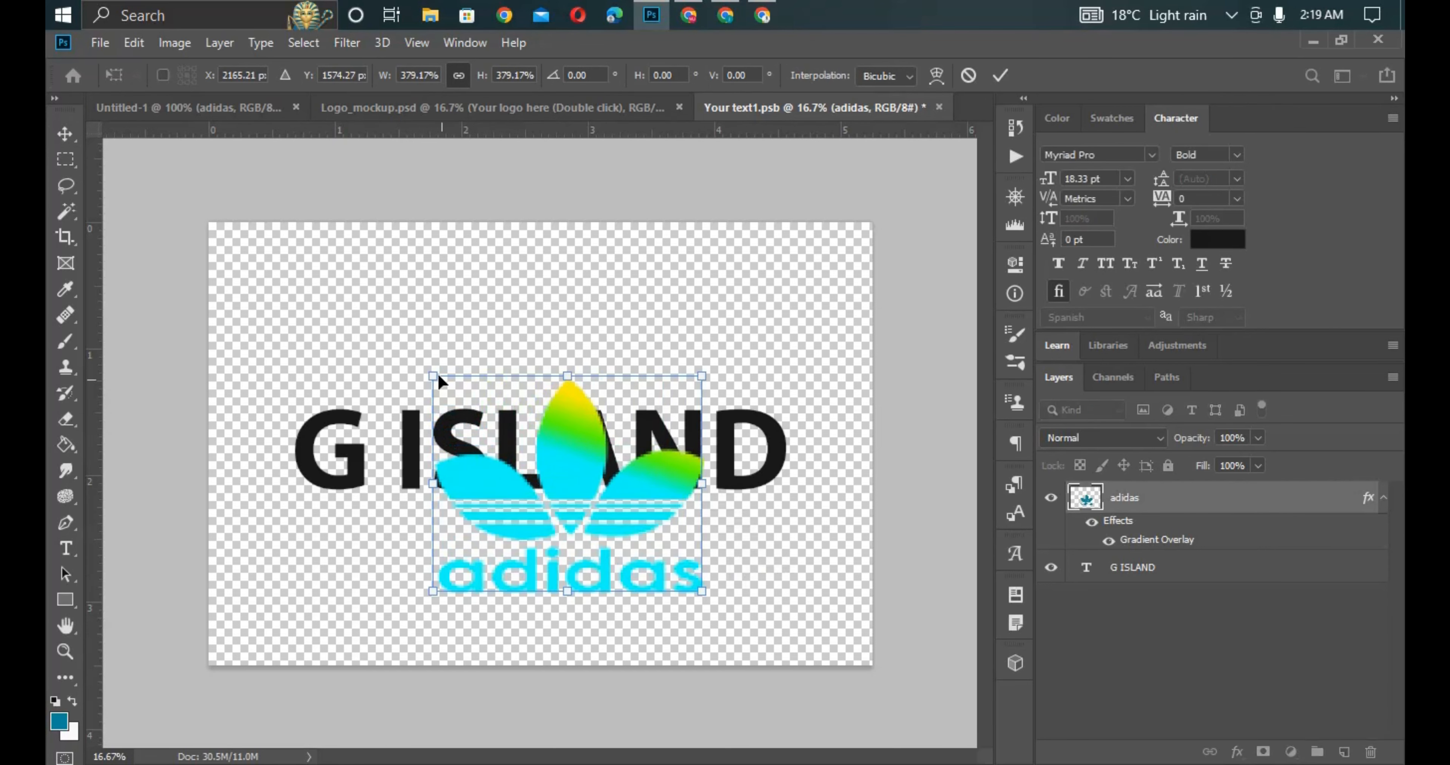
pyautogui.moveTo(433, 375); pyautogui.dragTo(349, 309)
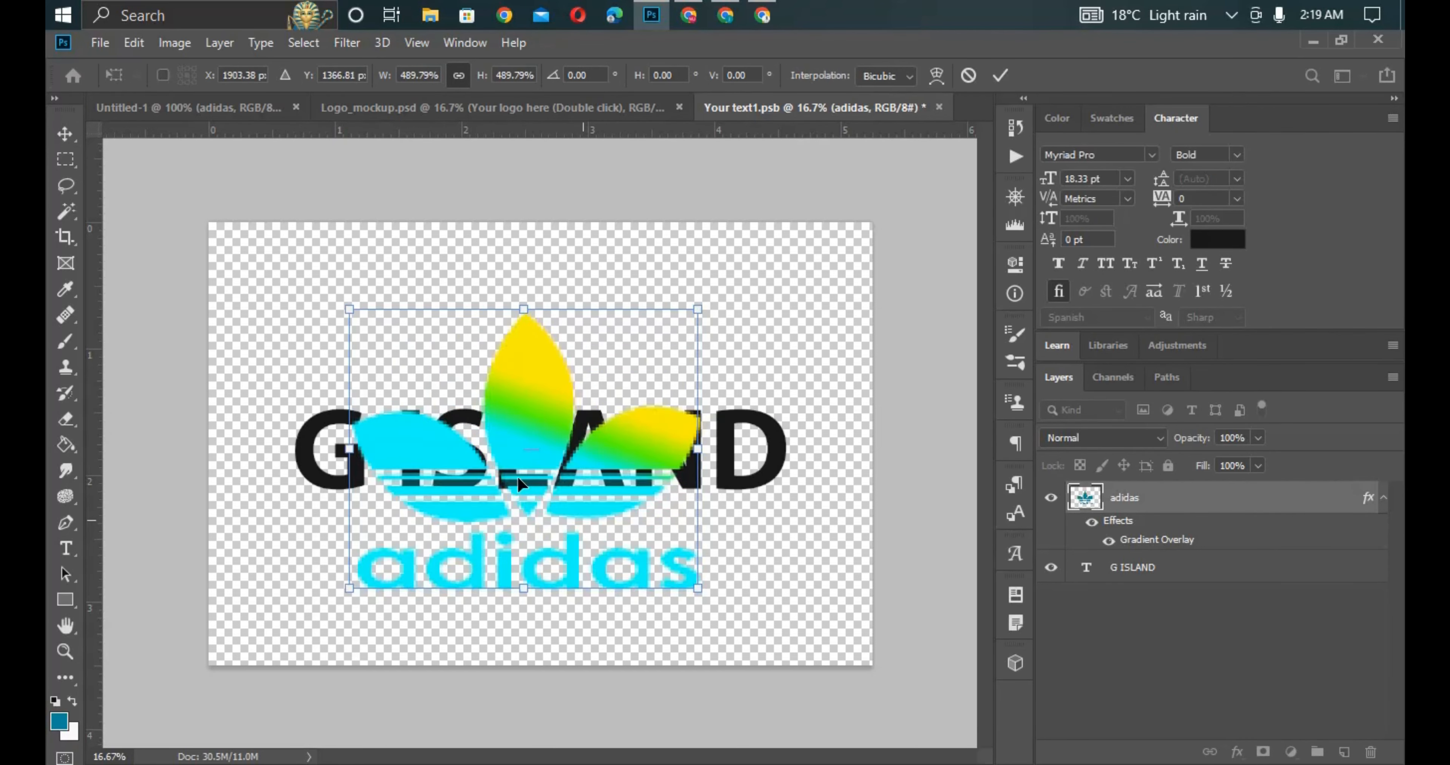
pyautogui.moveTo(519, 482); pyautogui.dragTo(460, 444)
pyautogui.moveTo(640, 549); pyautogui.dragTo(720, 589)
pyautogui.moveTo(501, 519); pyautogui.dragTo(542, 494)
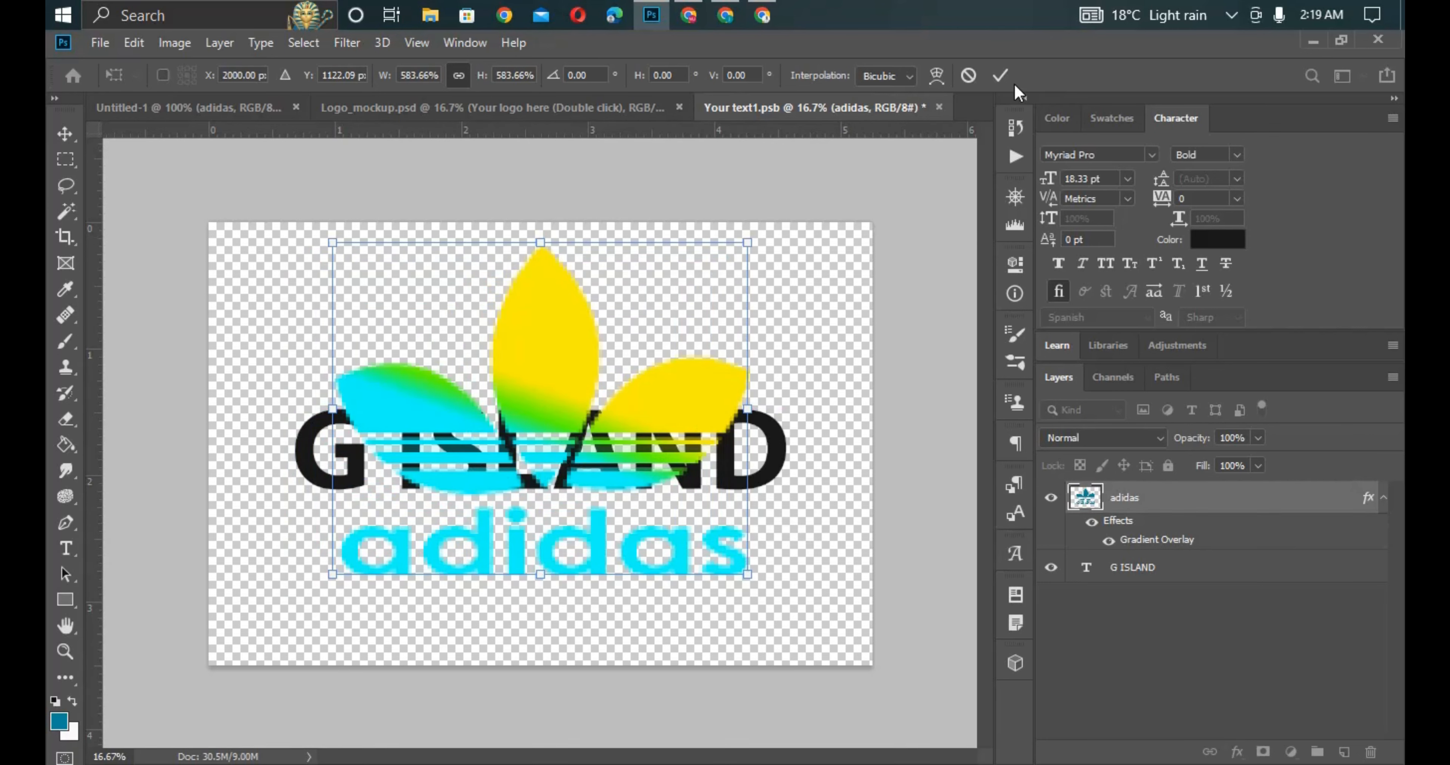
pyautogui.click(1003, 79)
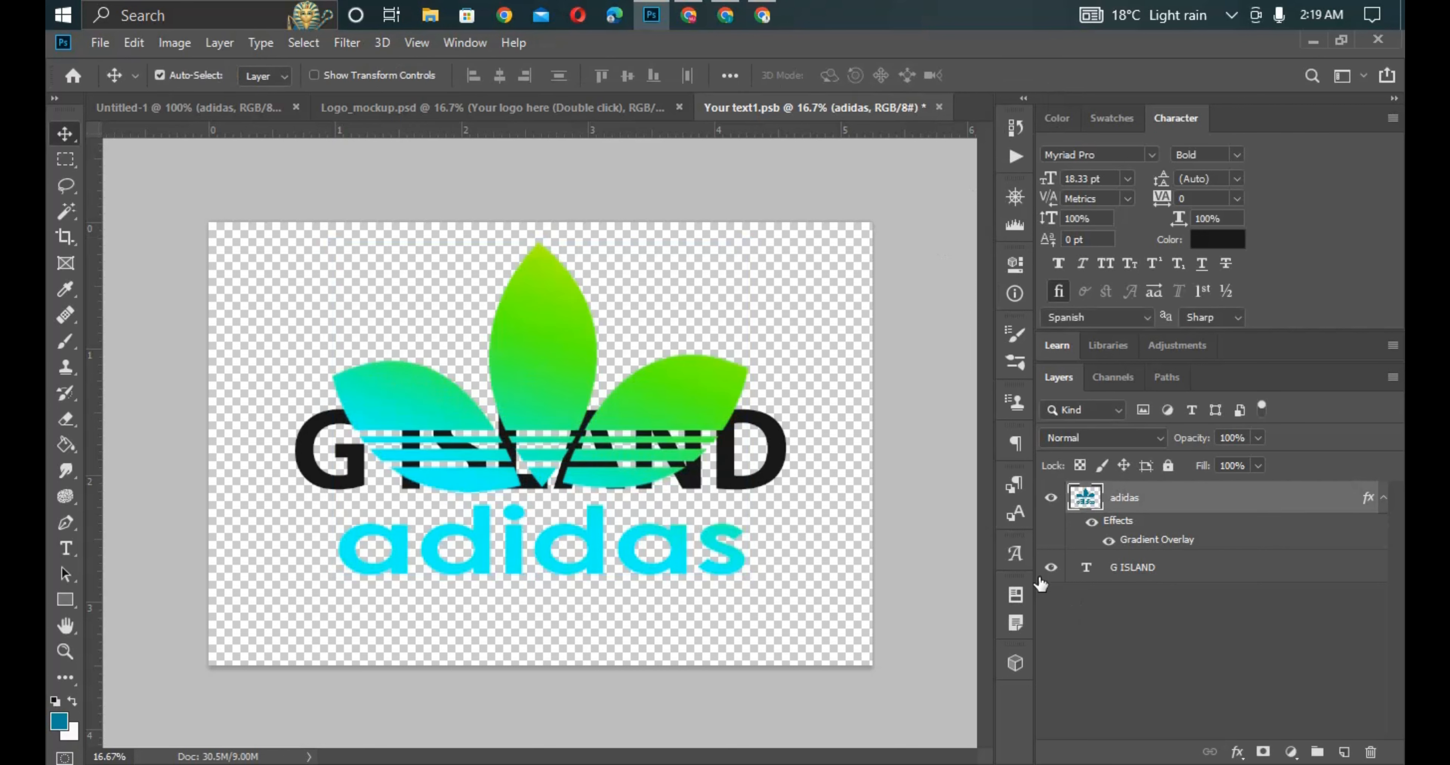
# - Hide the G ISLAND text layer and save Your text1.psb, returning to the Logo_mockup.psd document
pyautogui.click(1051, 567)
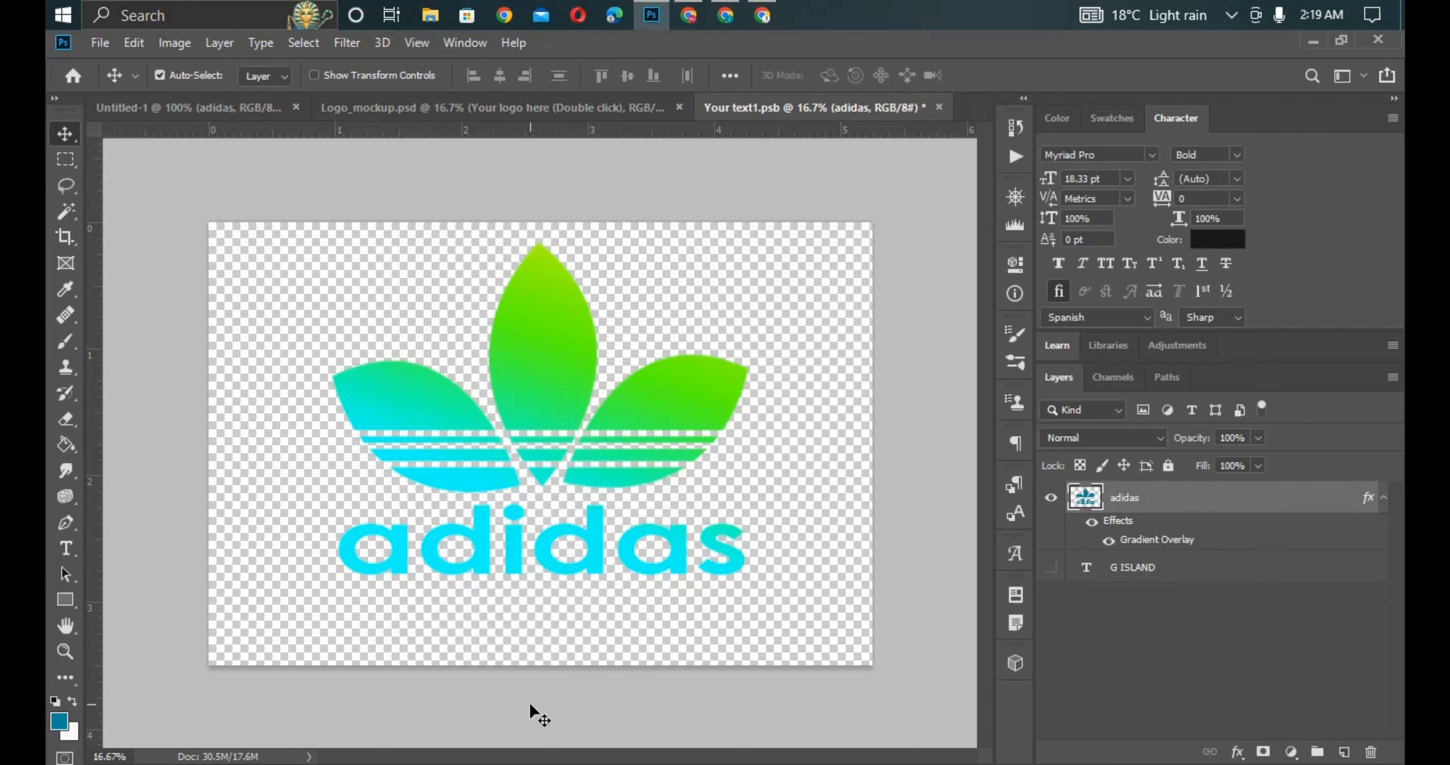
pyautogui.hotkey('ctrl', 's')
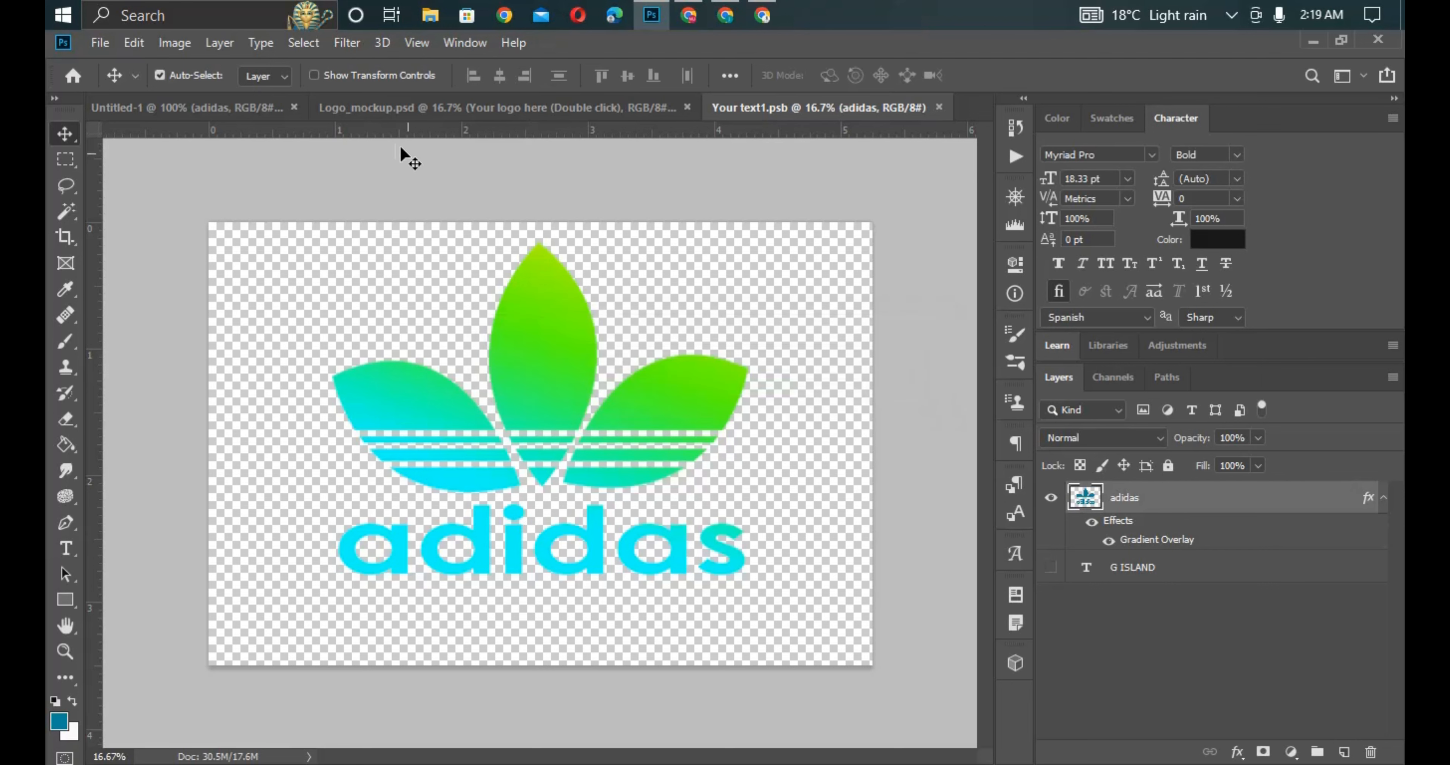
pyautogui.click(465, 114)
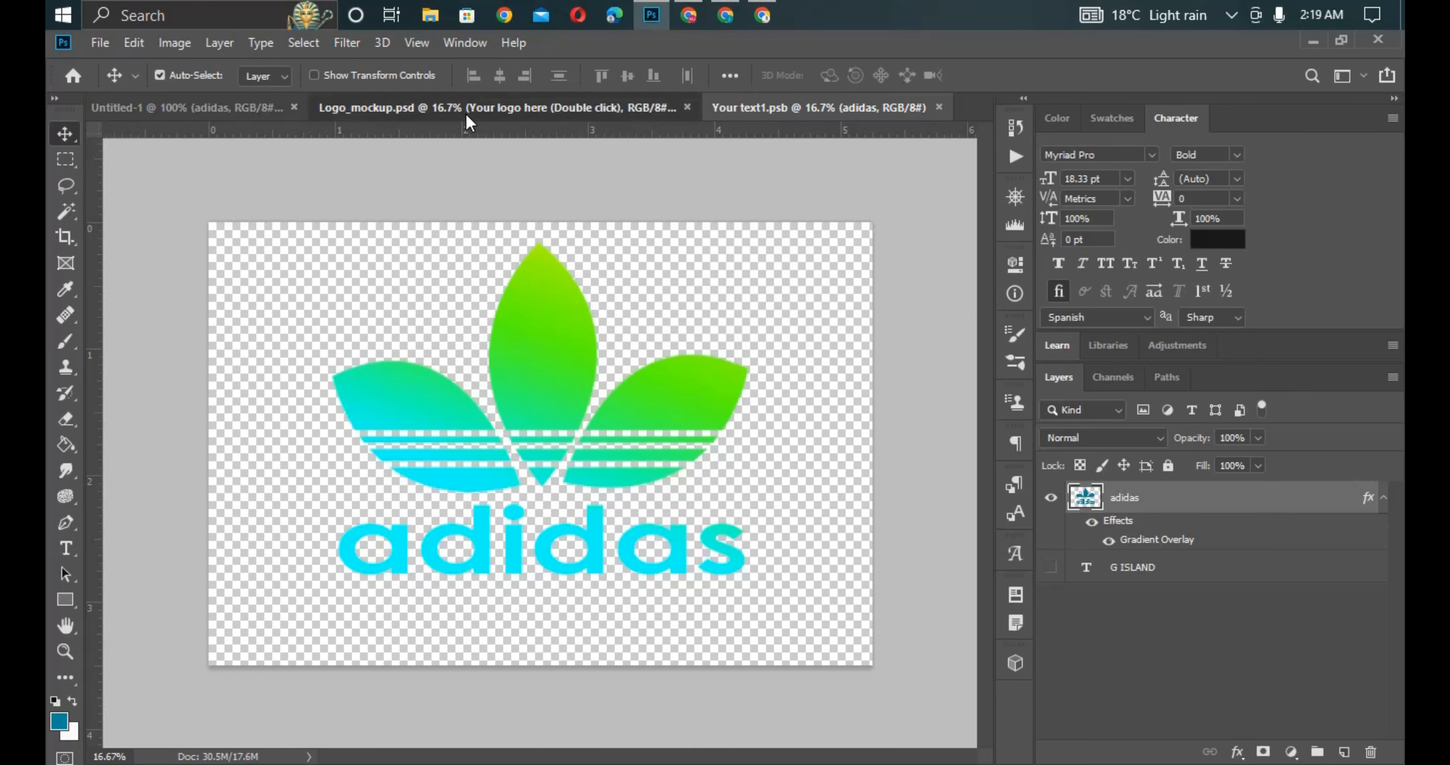